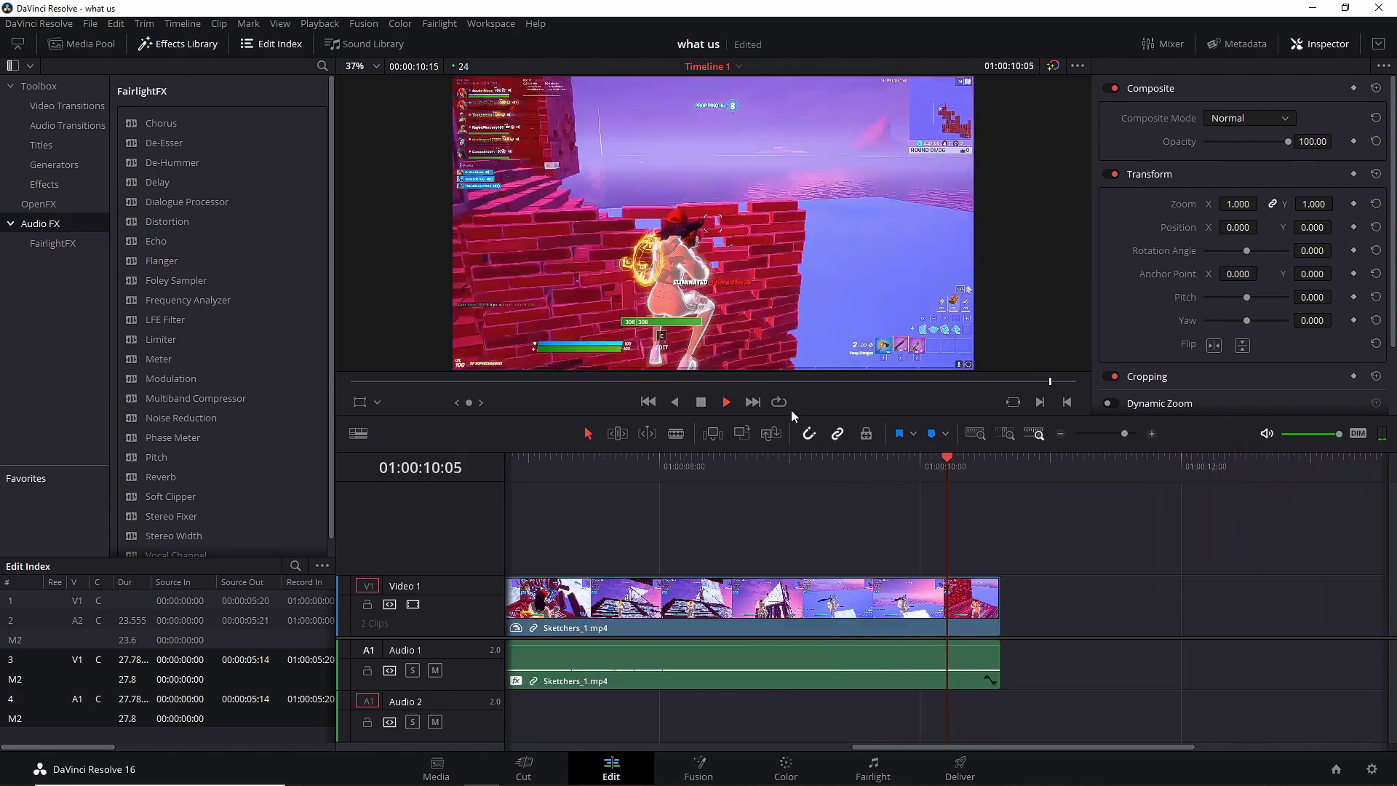
Convert the Sketchers_1.mp4 video clip on the timeline into a Fusion clip and open it on the Fusion page.
left_click(785, 587)
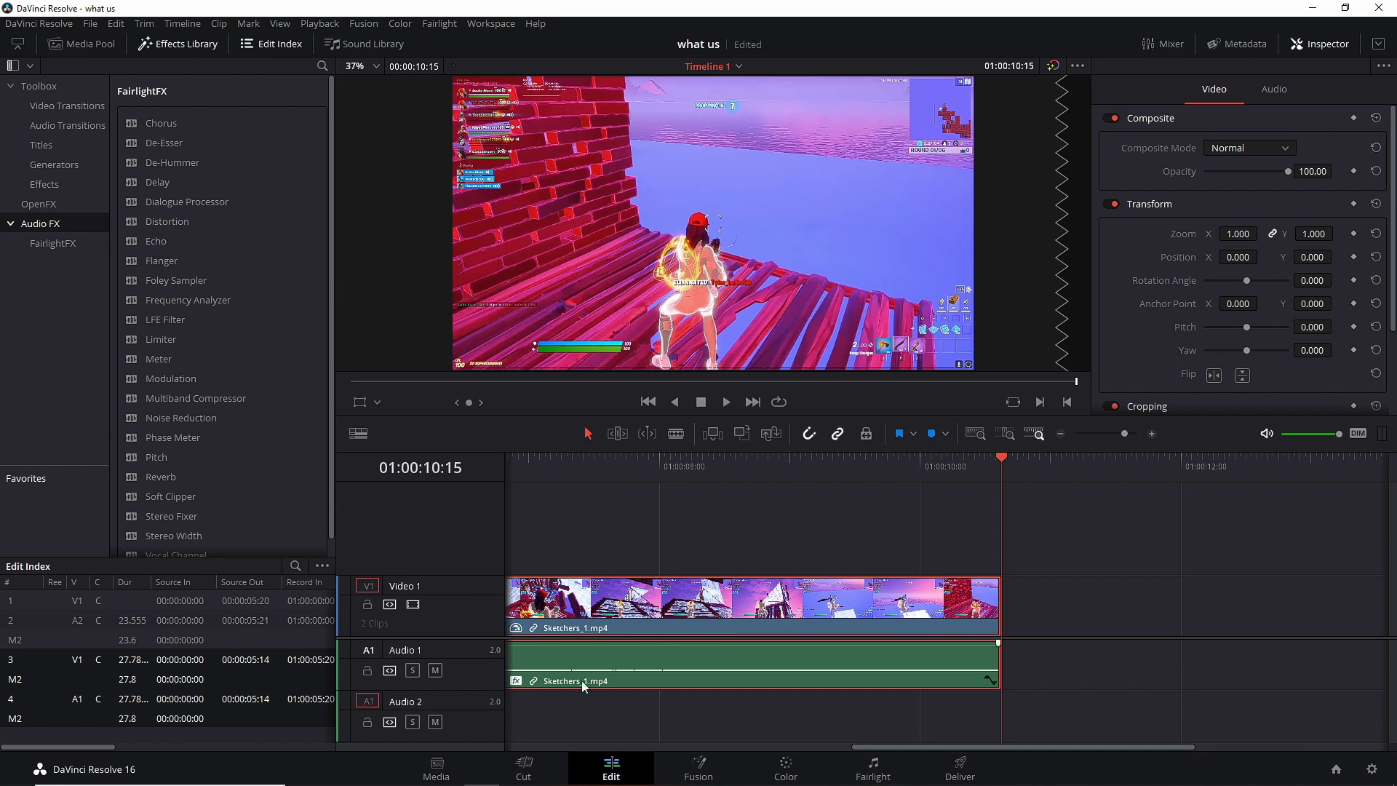
right_click(682, 594)
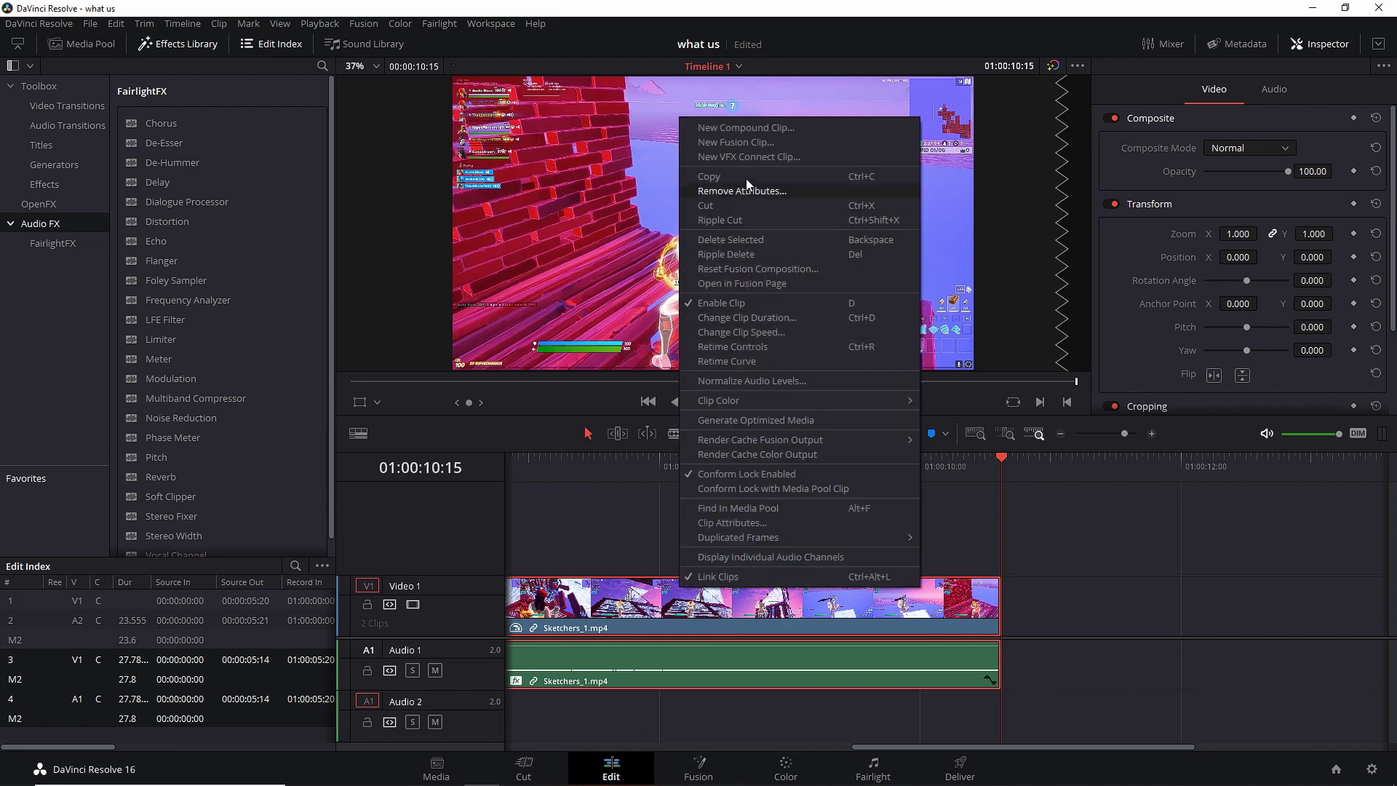
left_click(762, 145)
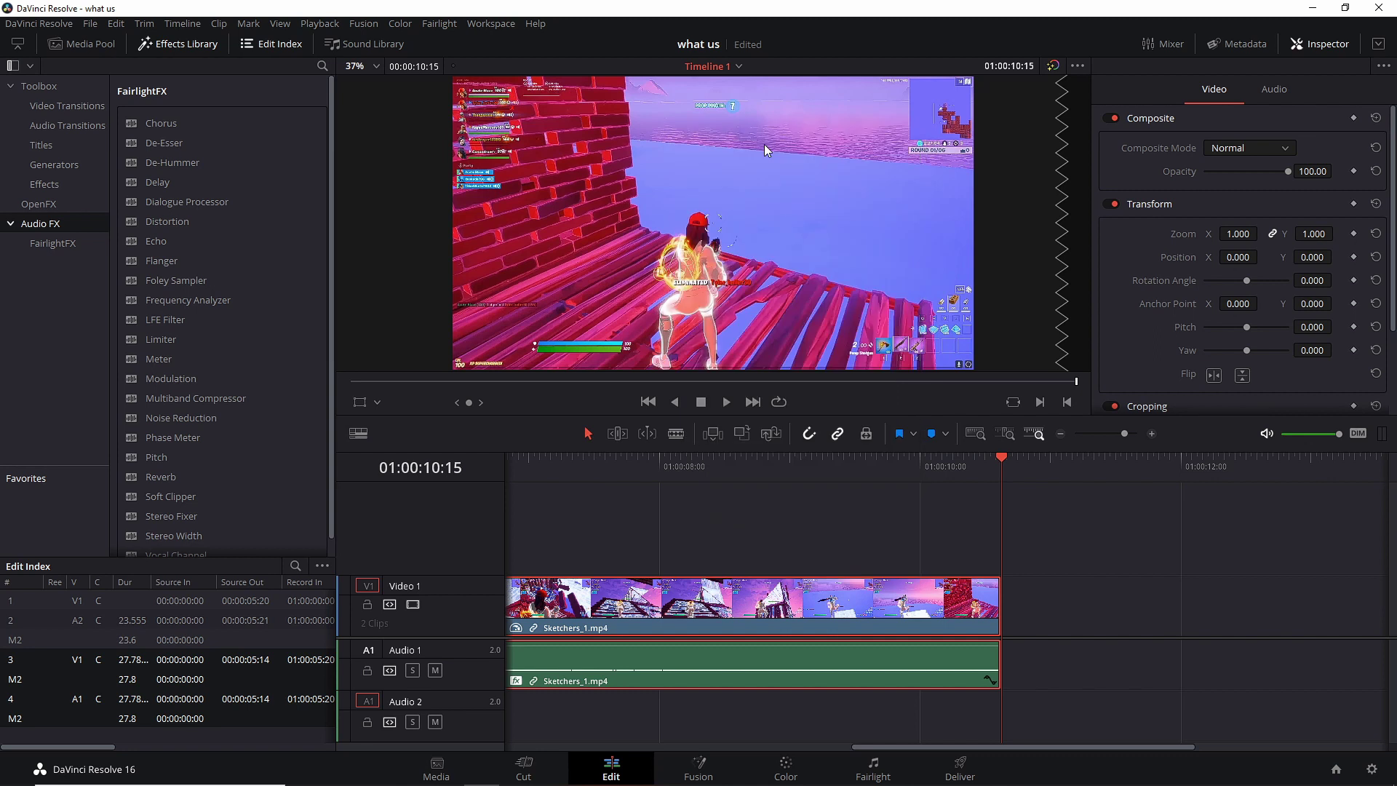
left_click(736, 592)
left_click(697, 767)
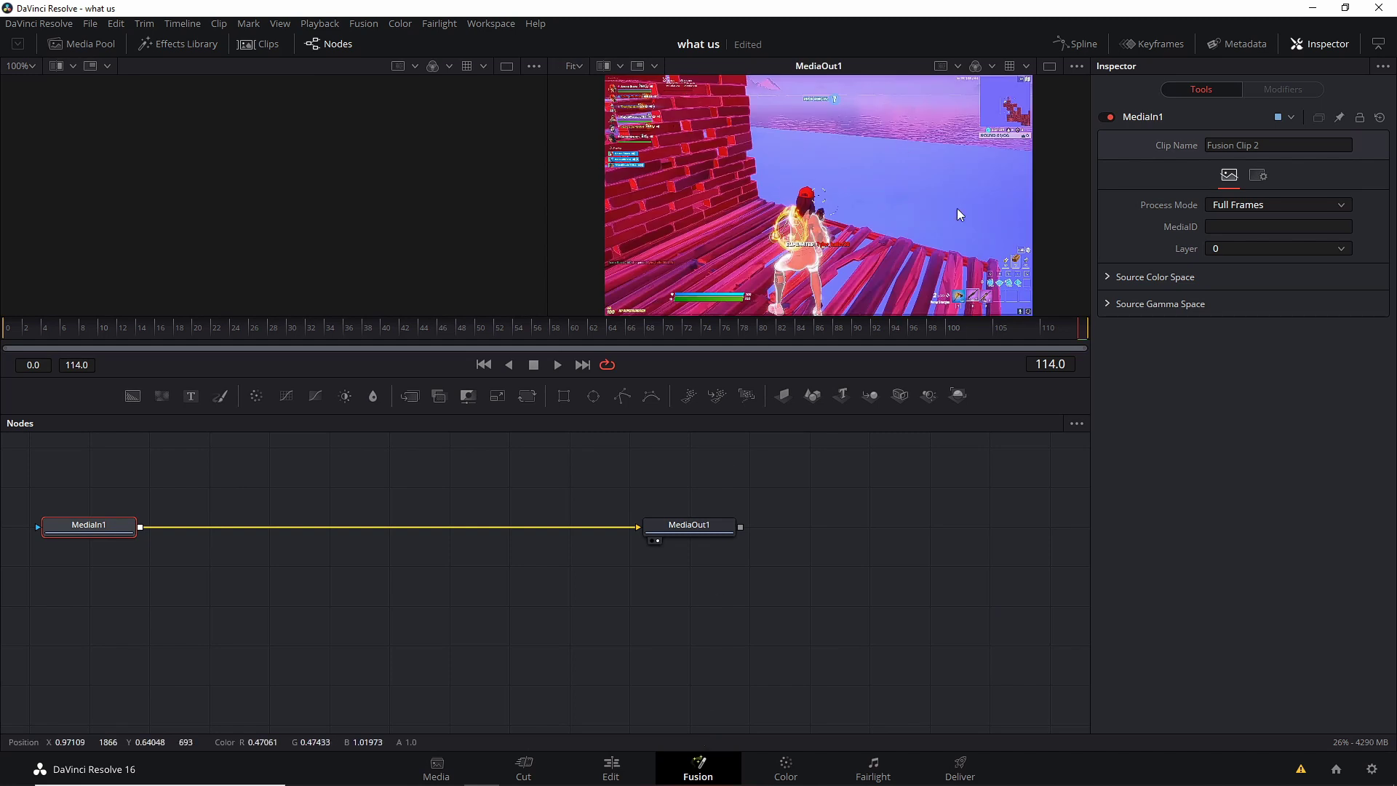
left_click_drag(32, 465, 923, 581)
left_click_drag(85, 529, 281, 627)
key("ctrl+z")
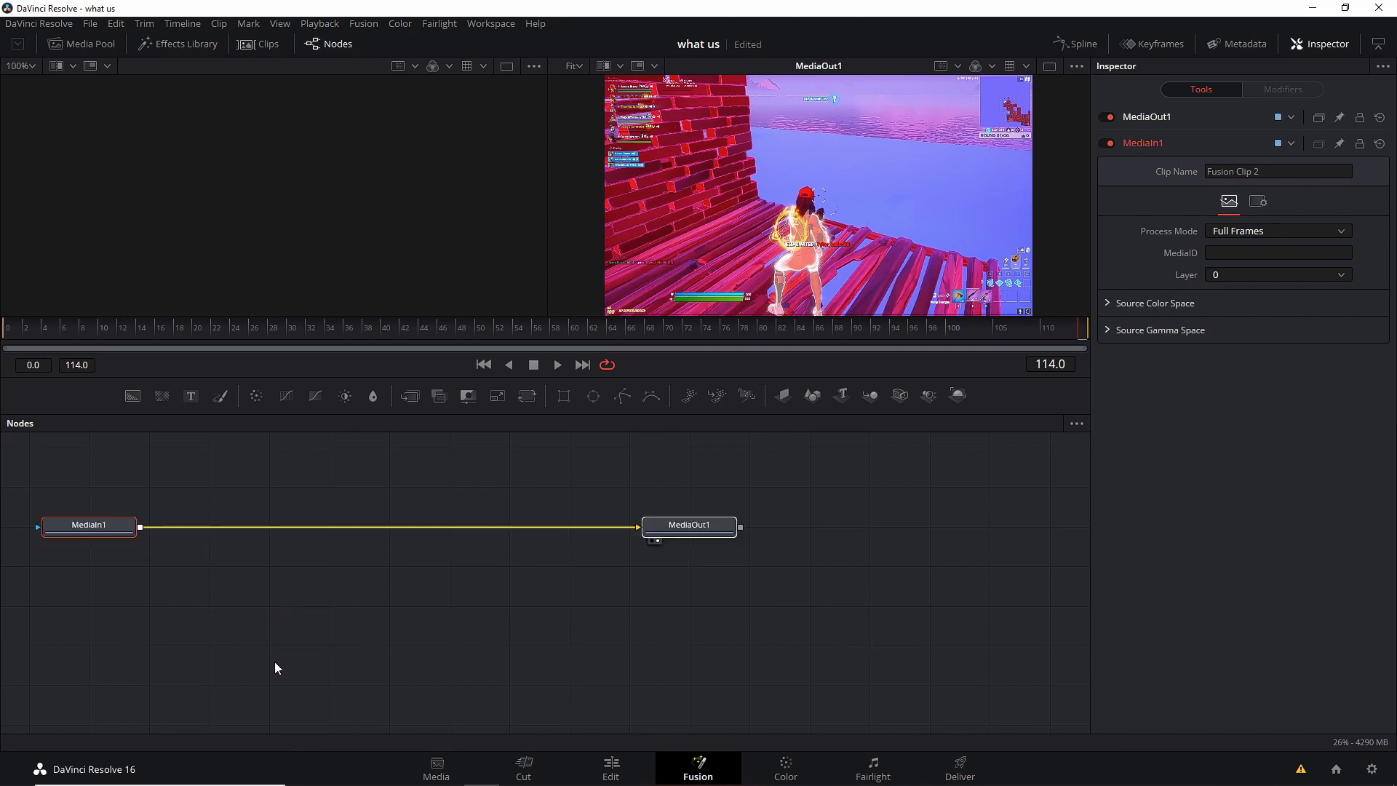
left_click(274, 661)
left_click_drag(93, 533, 448, 716)
key("ctrl+z")
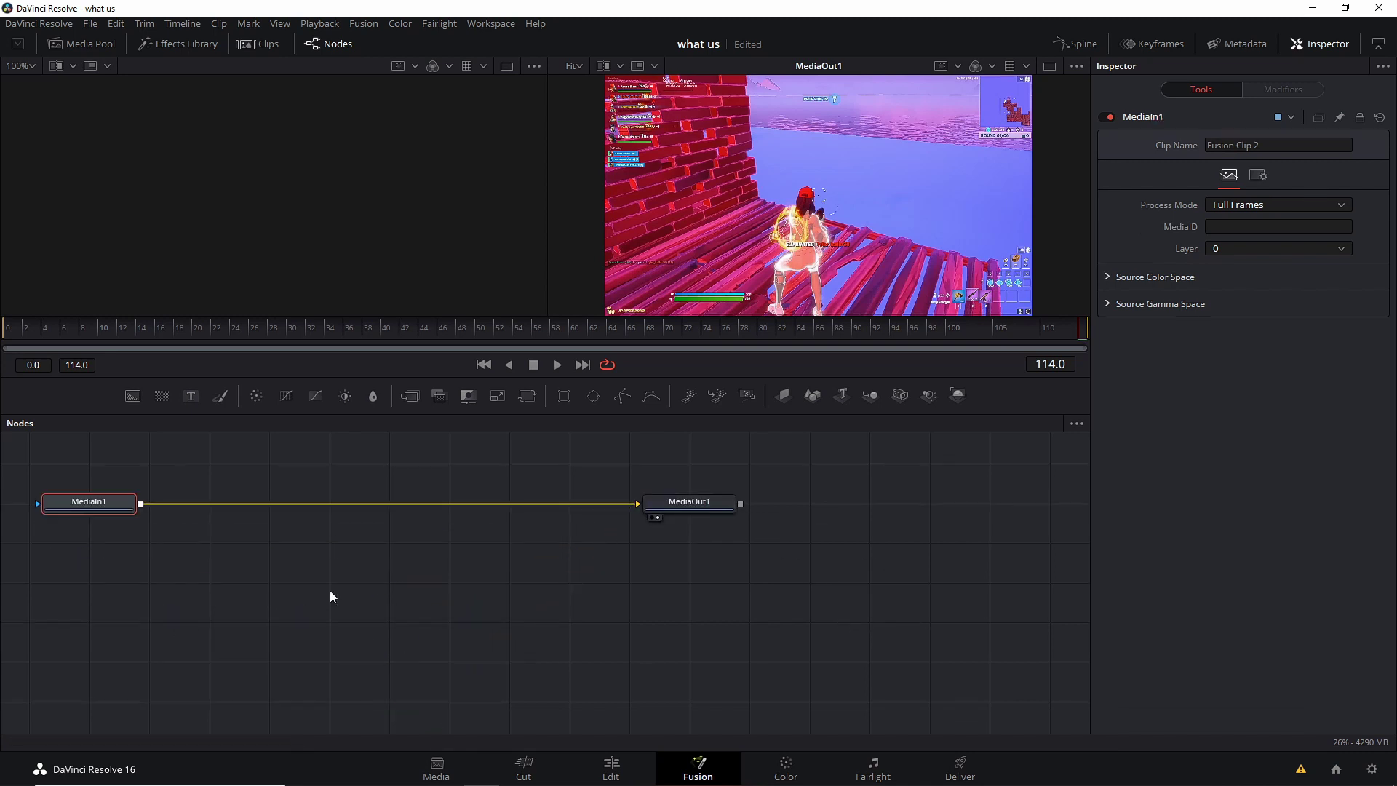
left_click(128, 502)
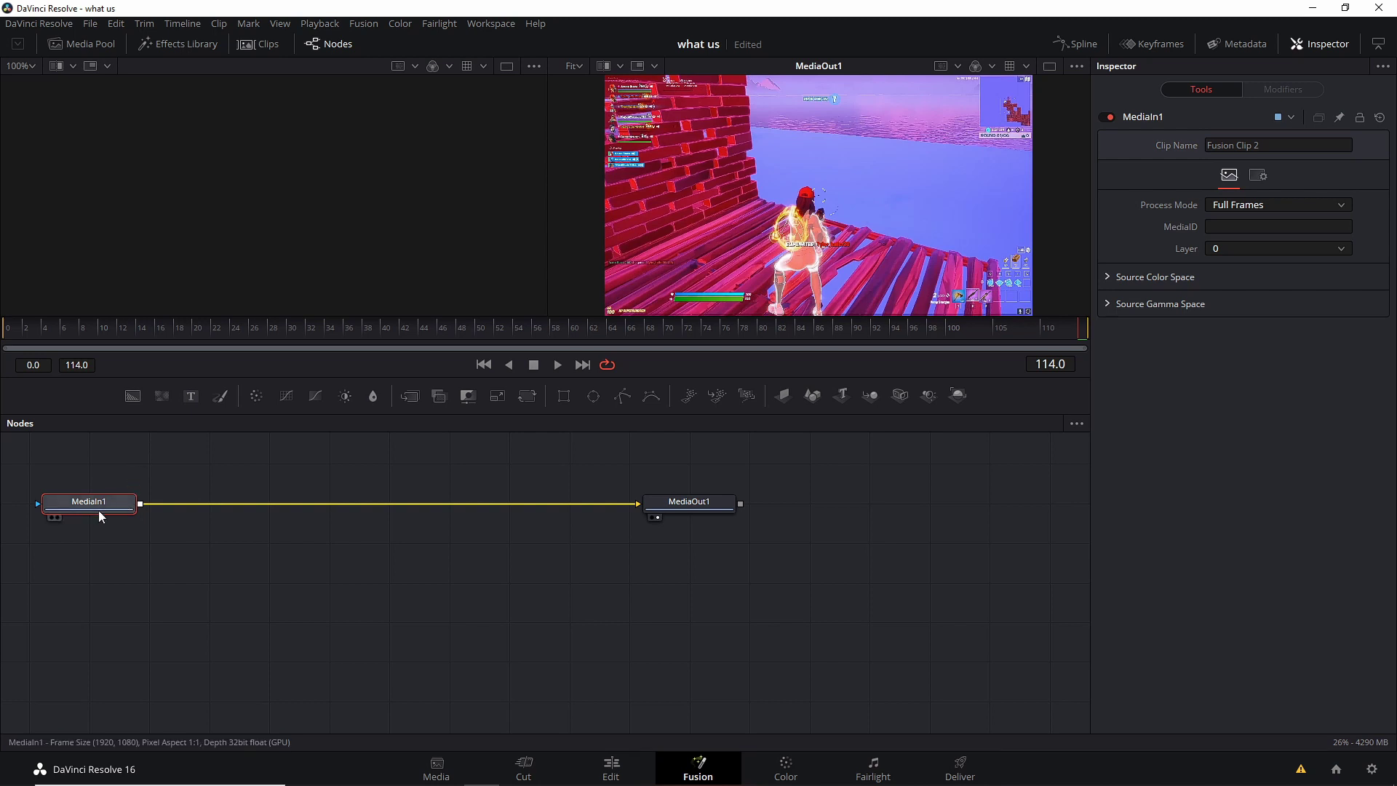
Move the MediaIn1 and MediaOut1 nodes together lower in the node graph and add a Background node above them.
left_click_drag(41, 448, 835, 655)
left_click_drag(89, 503, 255, 661)
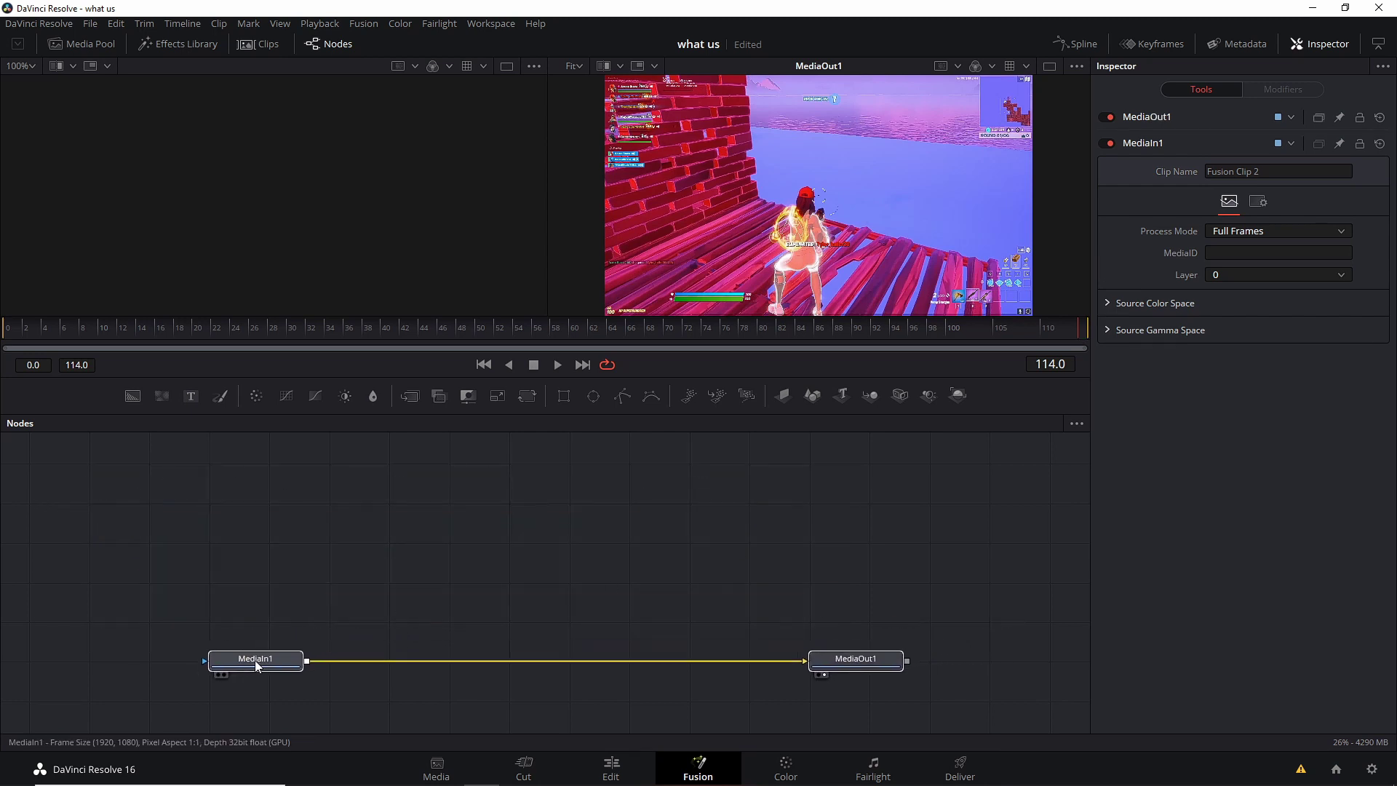
left_click(132, 395)
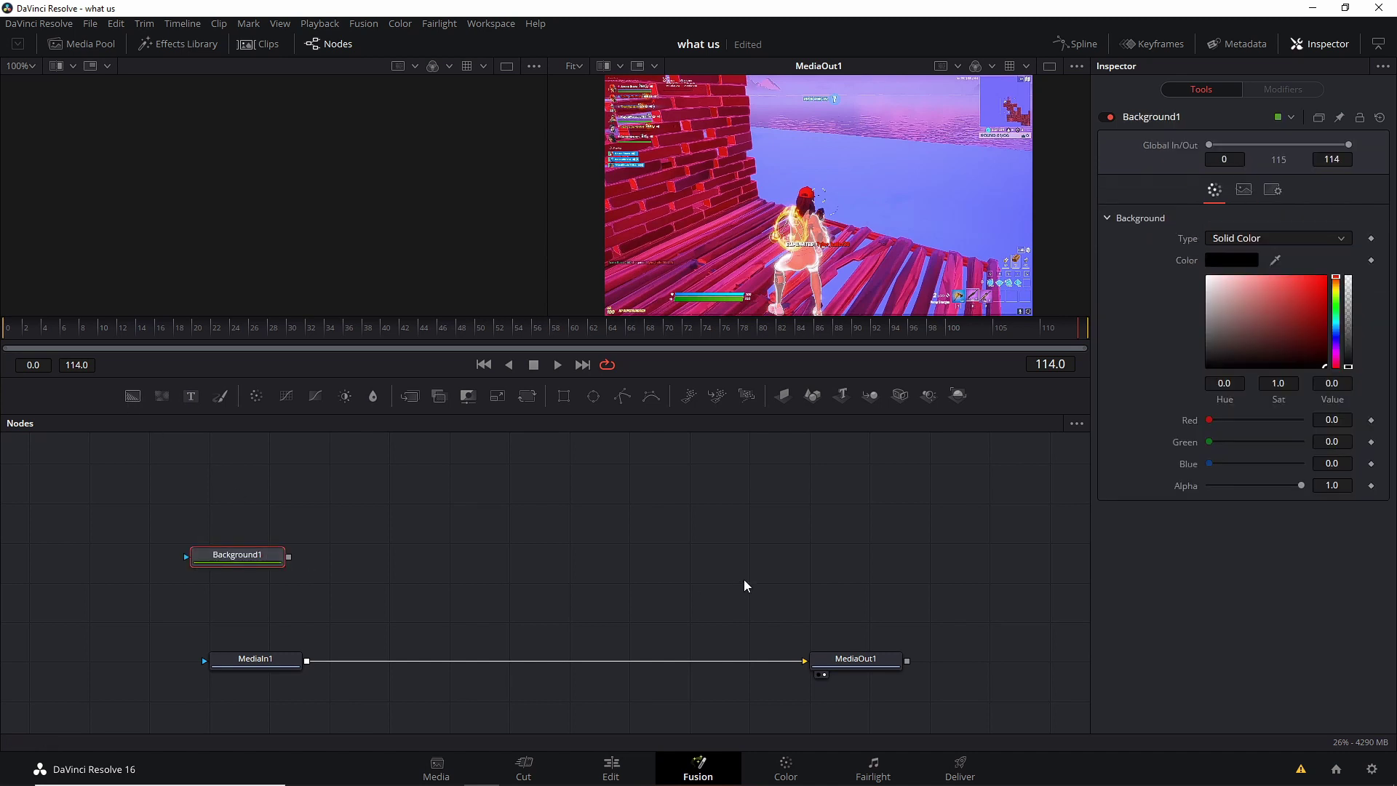
Add a Paint node connected after the Background1 node.
key("shift+space")
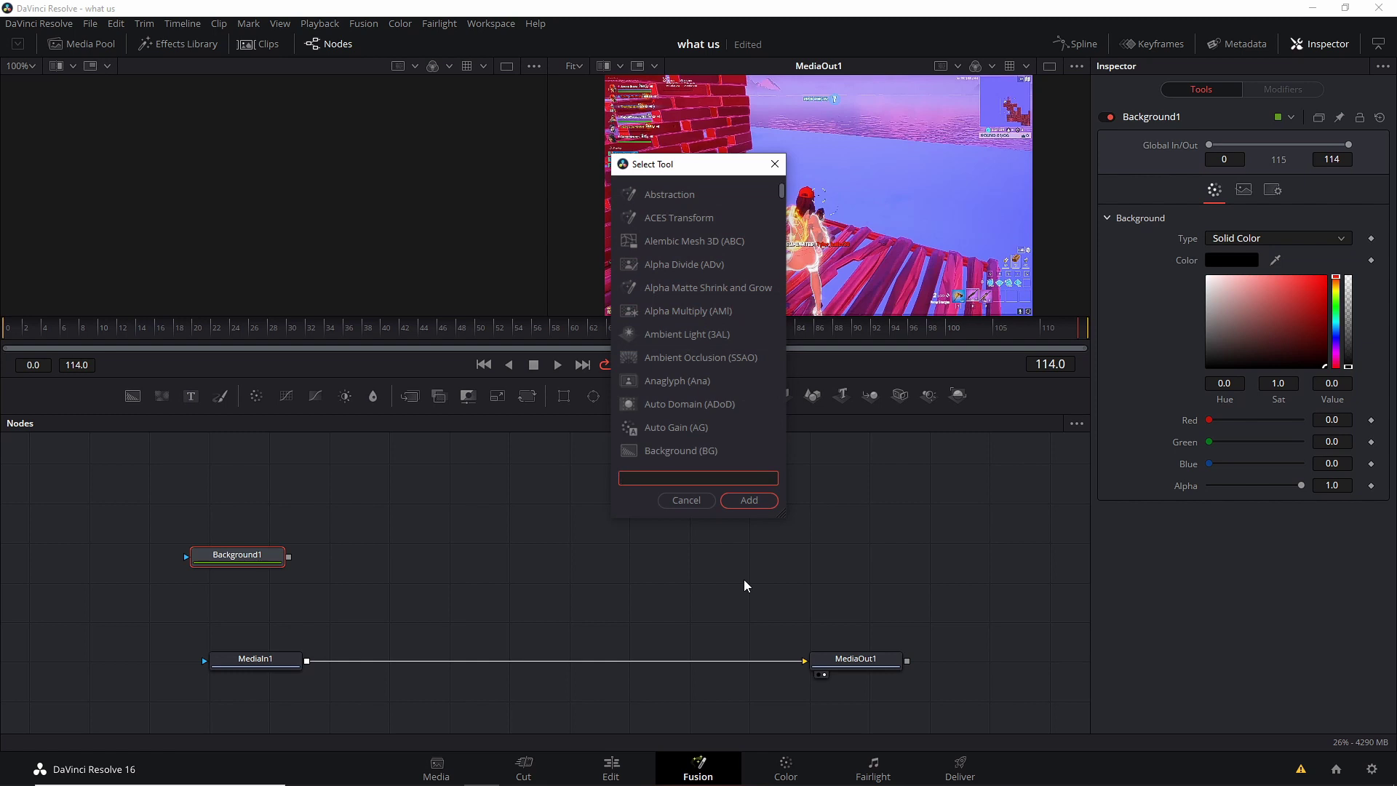
type("paint")
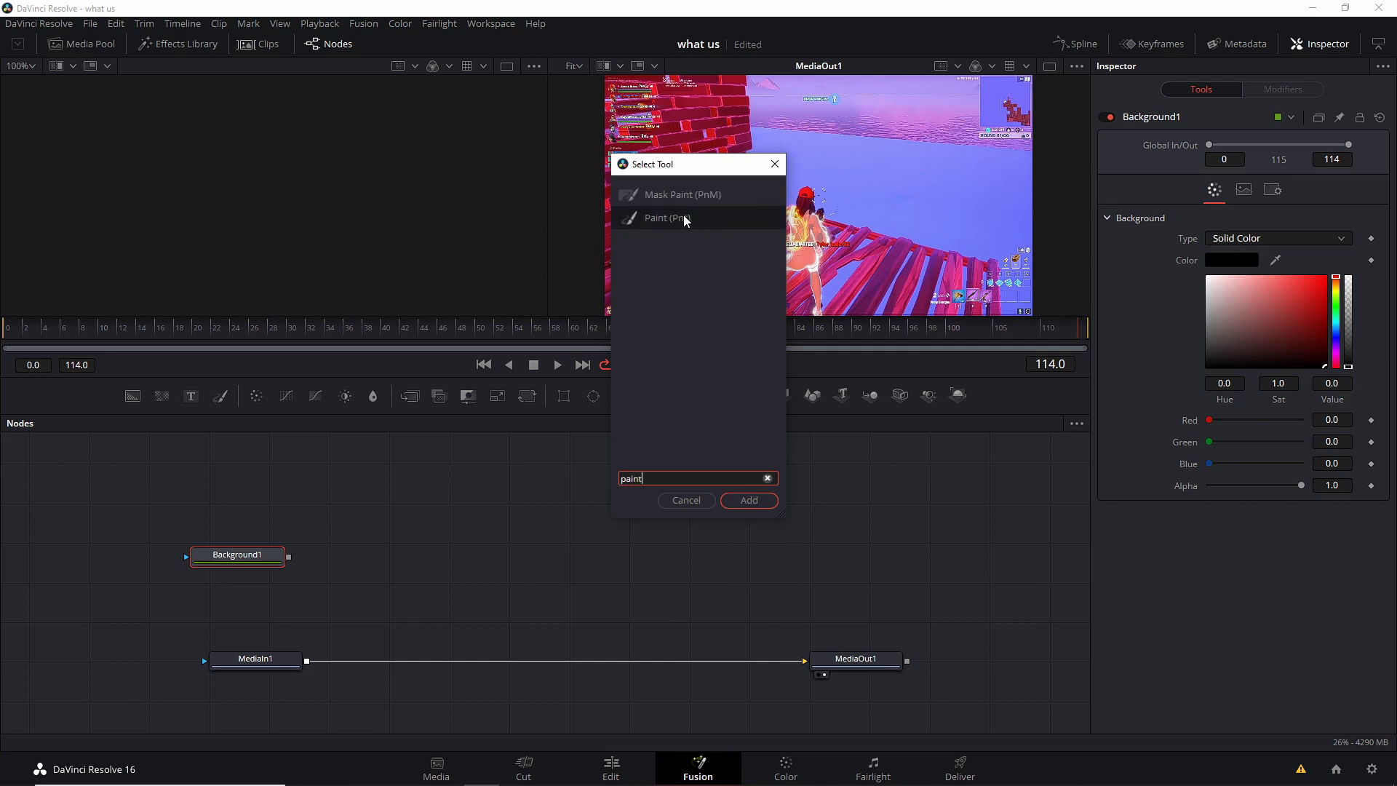
left_click(750, 500)
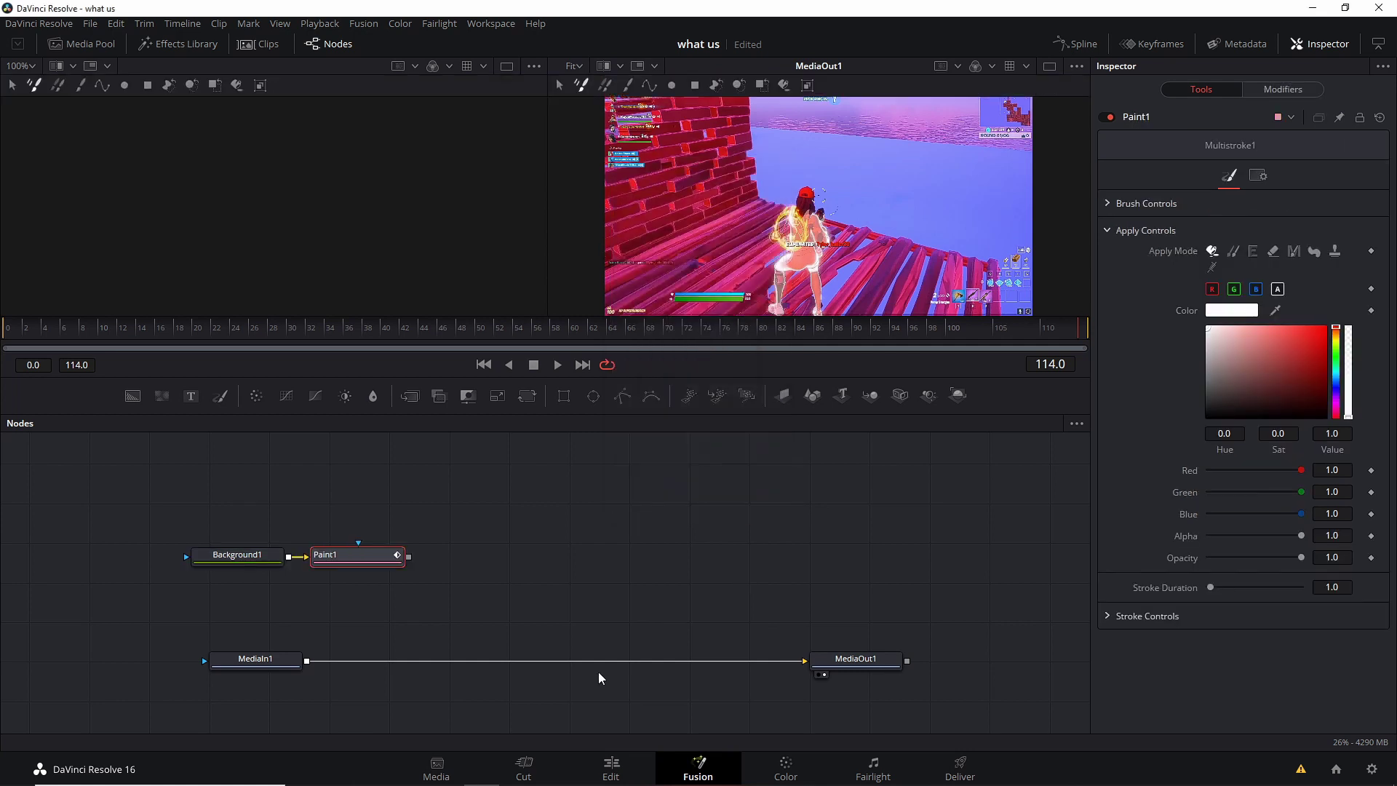
Add a Soft Glow node connected after the Paint1 node.
key("shift+space")
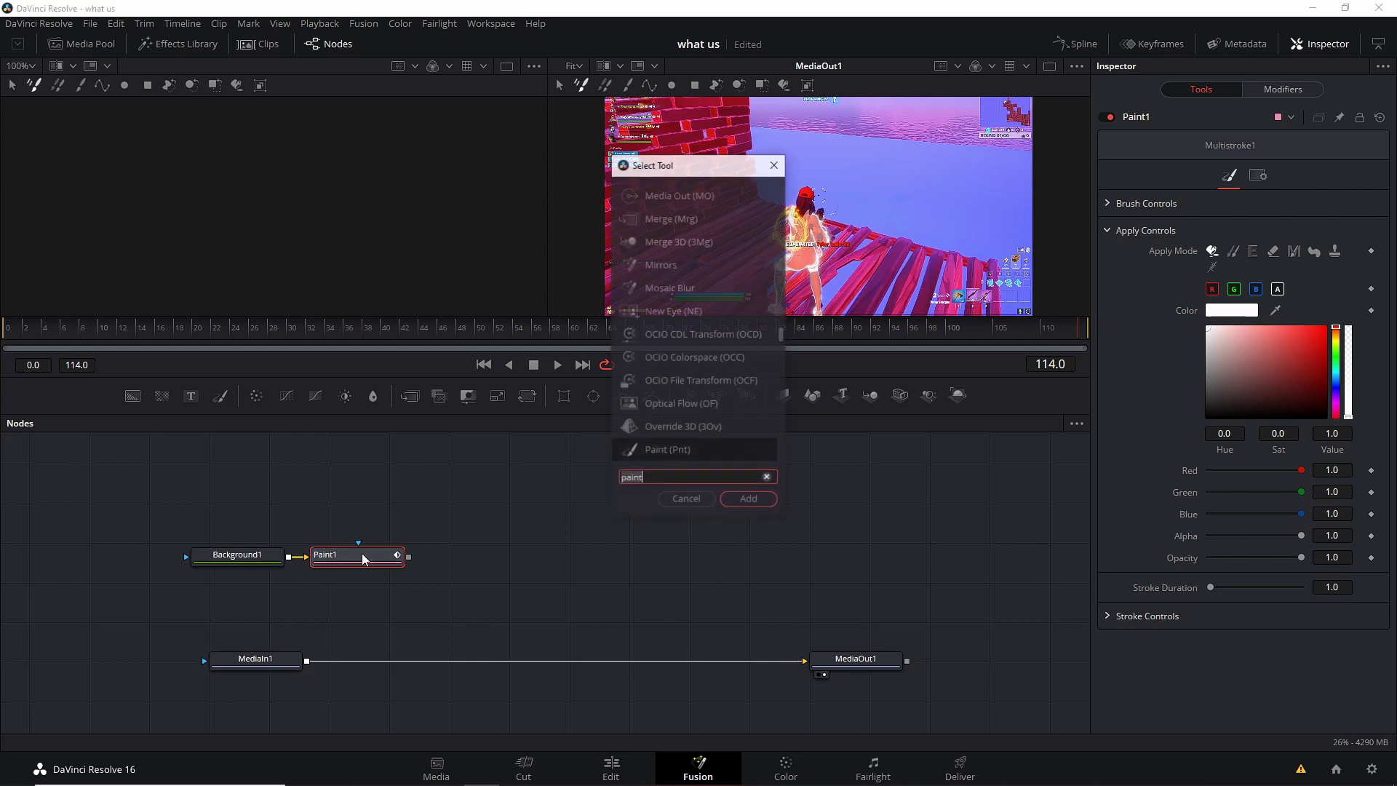
type("glo")
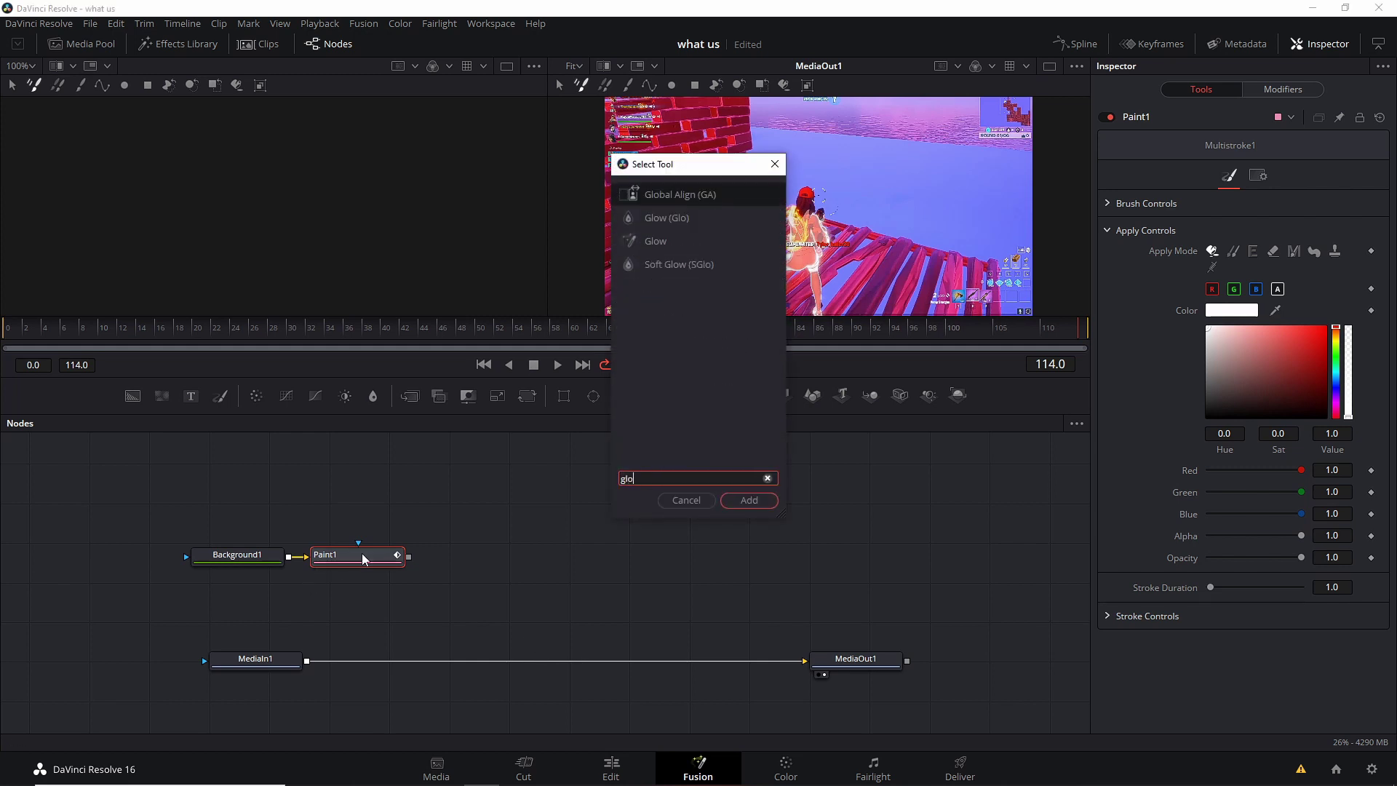
type("w")
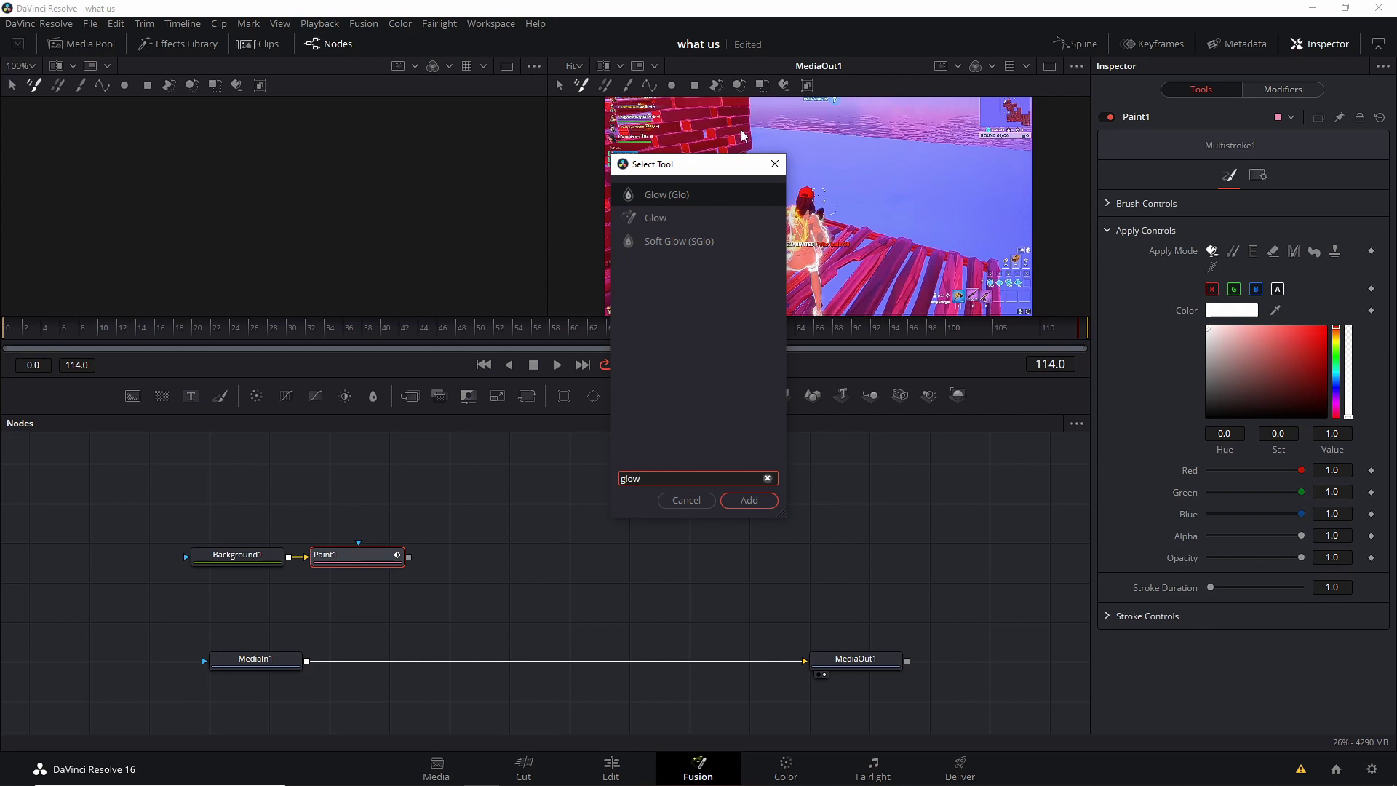
left_click(717, 249)
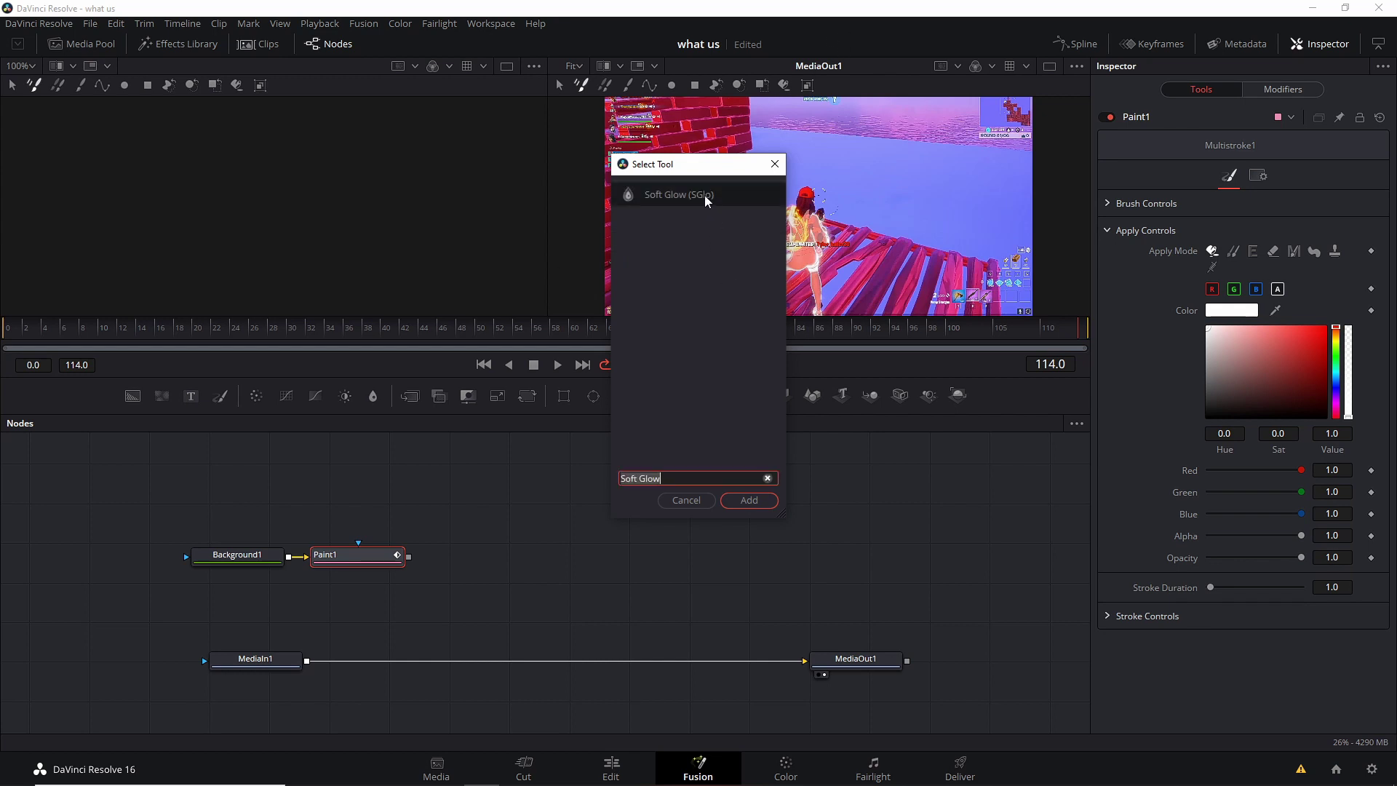
left_click(749, 500)
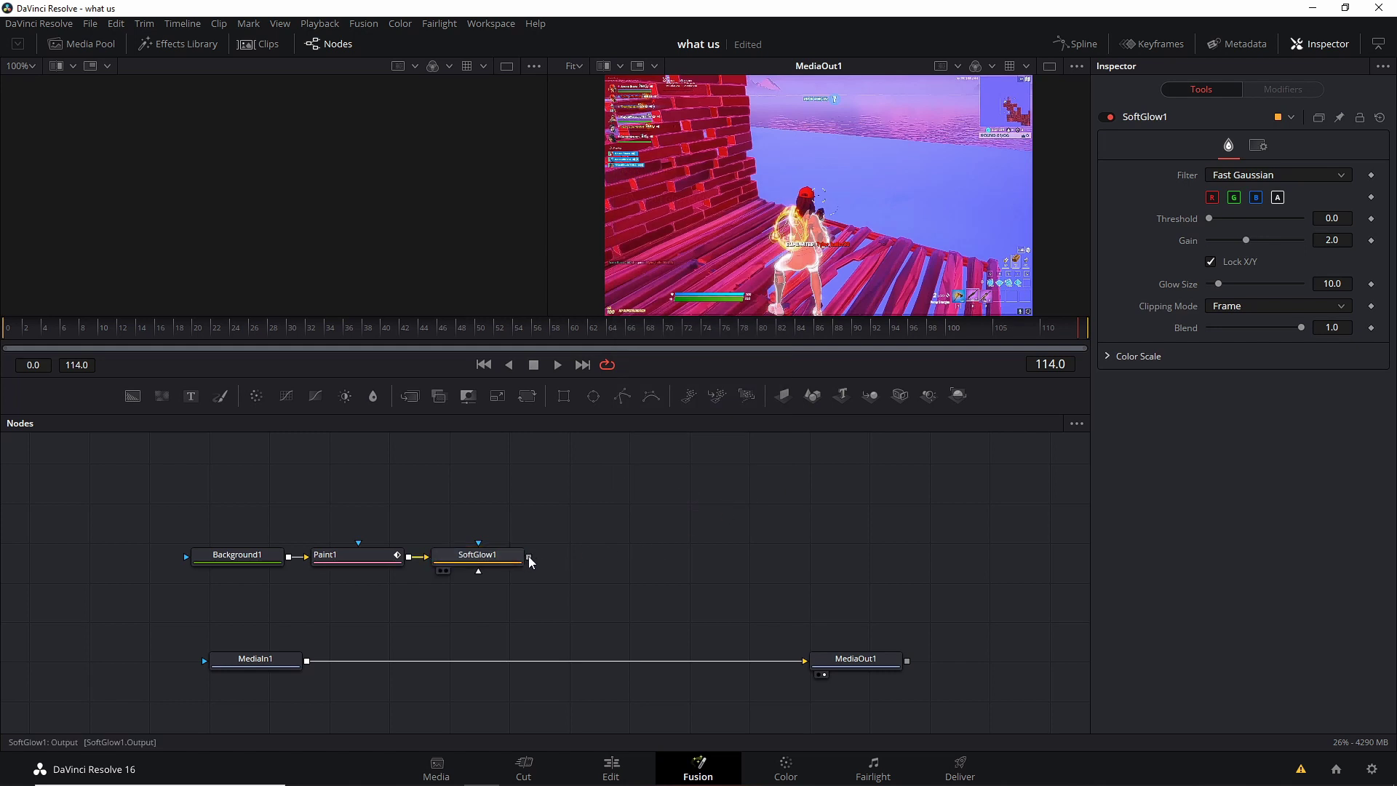
Merge the SoftGlow1 output over MediaIn1 and set the Background1 color's alpha to 0.0.
left_click_drag(530, 557, 309, 665)
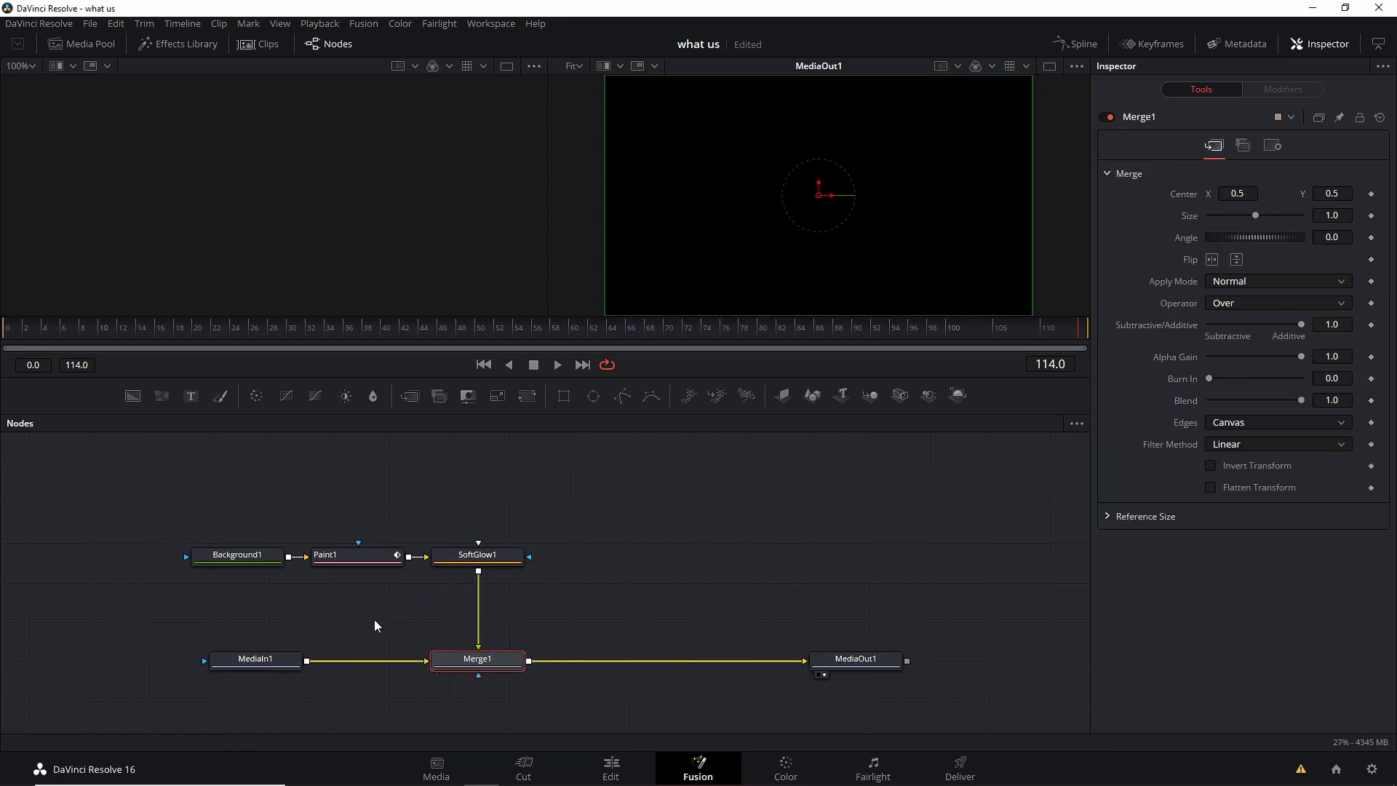
left_click(236, 561)
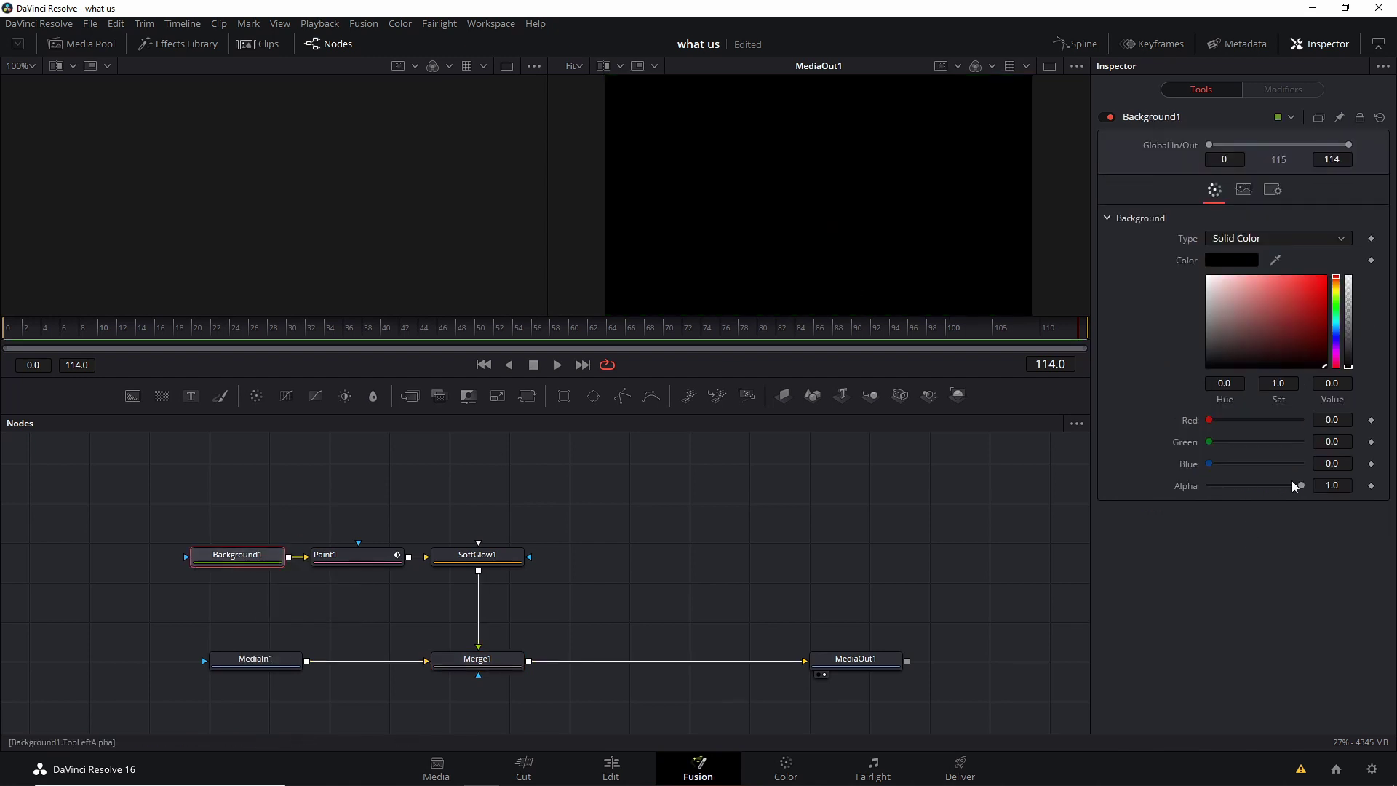
left_click_drag(1293, 482, 825, 481)
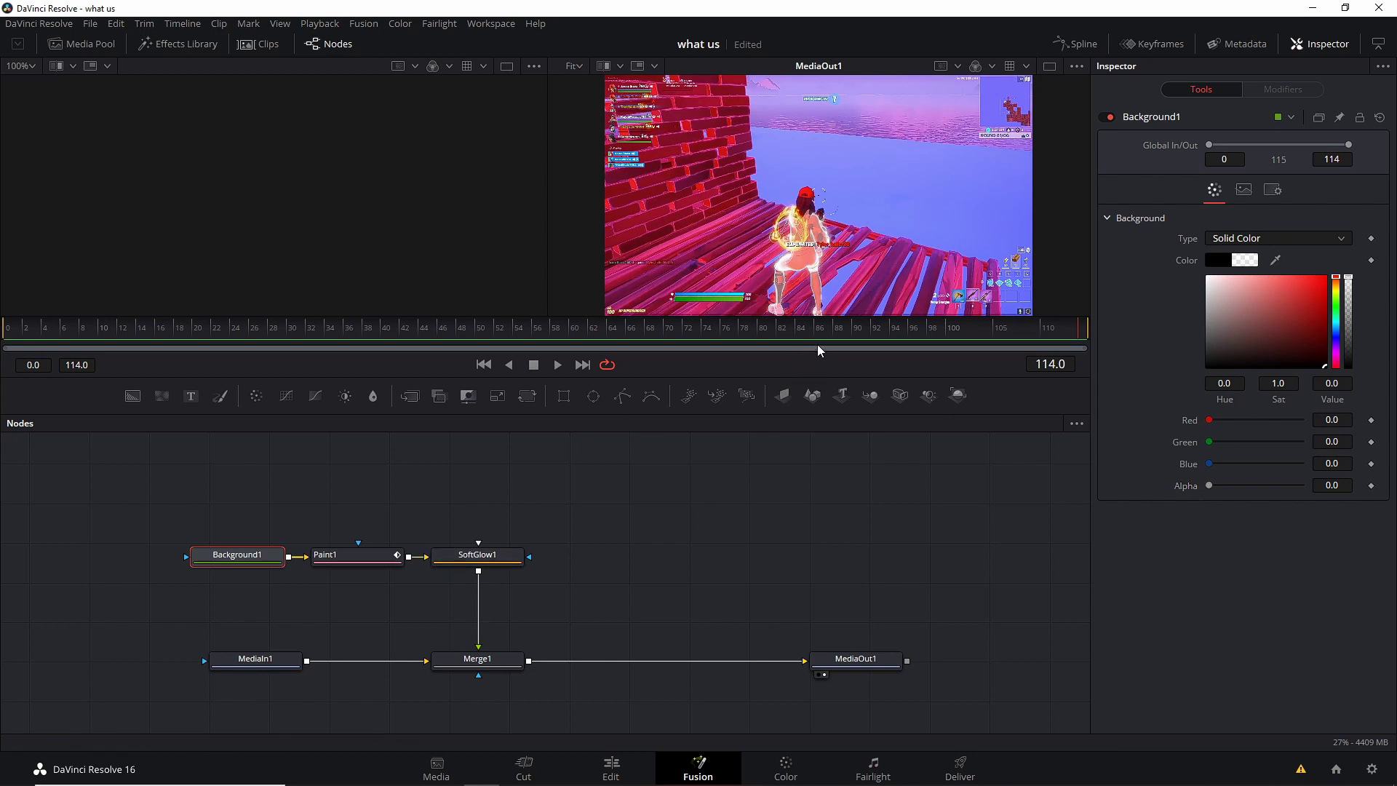
Enlarge the viewer area, then try a freehand white stroke with the Paint1 node and undo it.
left_click_drag(833, 315, 820, 384)
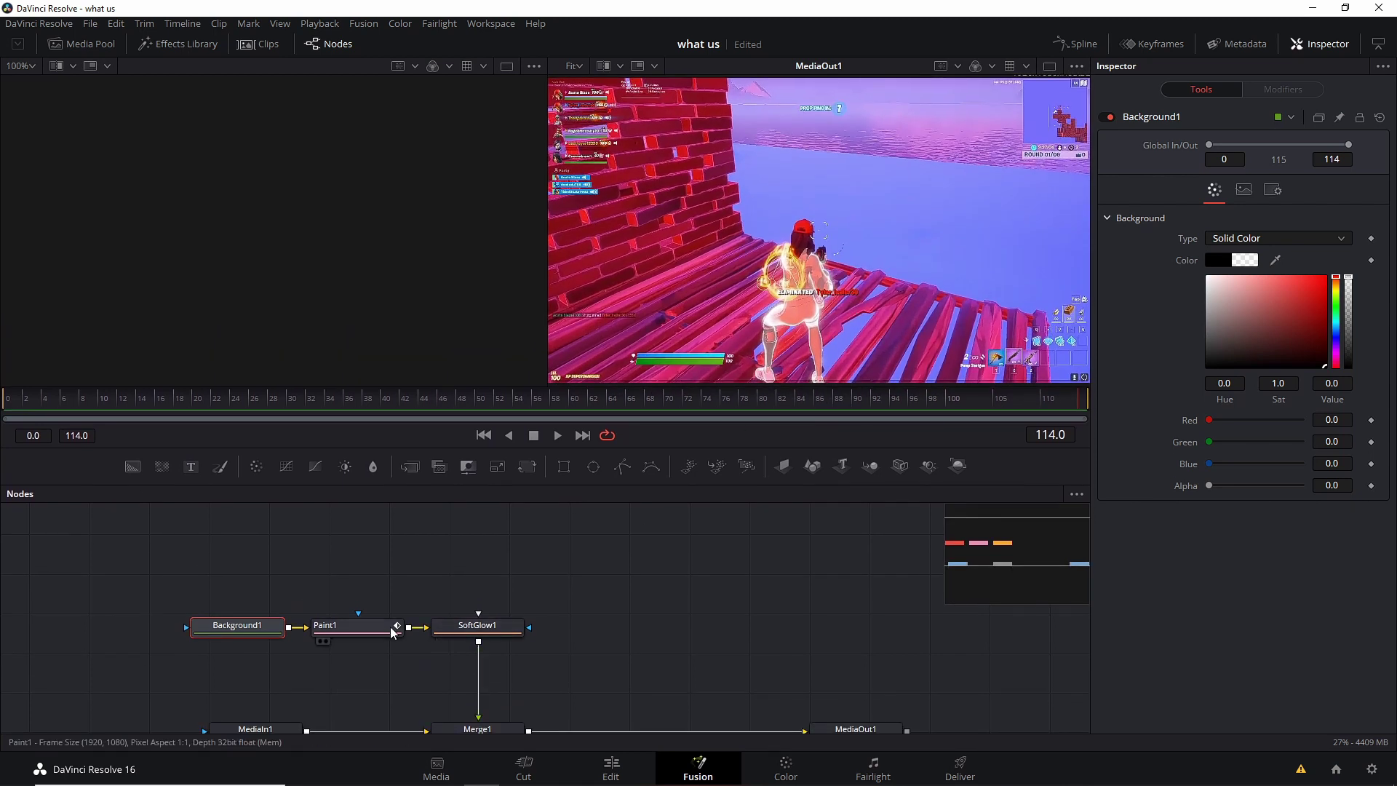
left_click(349, 628)
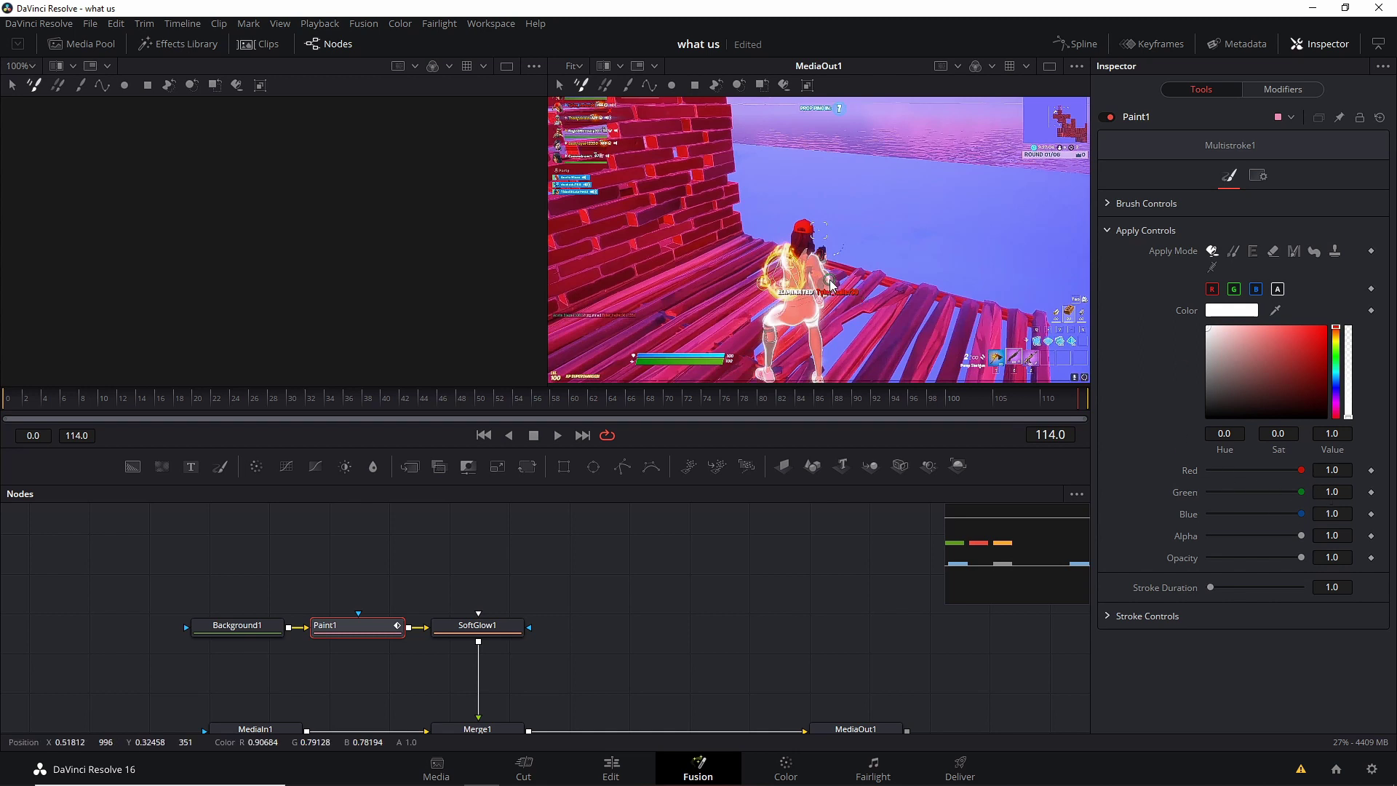
mouse_move(835, 267)
left_mouse_down()
mouse_move(896, 247)
mouse_move(844, 218)
mouse_move(837, 177)
mouse_move(896, 189)
mouse_move(925, 256)
mouse_move(911, 266)
mouse_move(902, 139)
mouse_move(780, 261)
mouse_move(877, 240)
mouse_move(945, 284)
mouse_move(815, 282)
mouse_move(876, 290)
mouse_move(906, 285)
left_mouse_up()
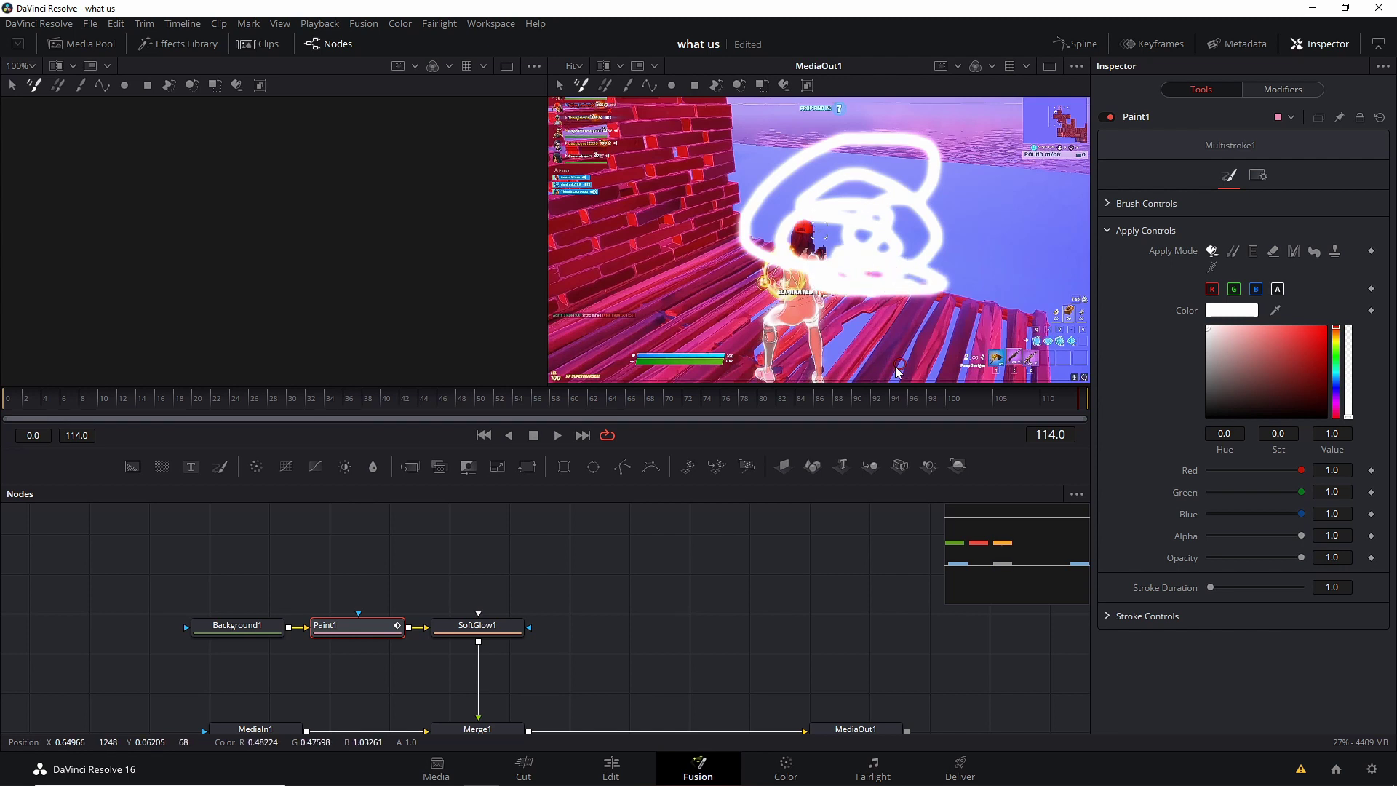
key("ctrl+z")
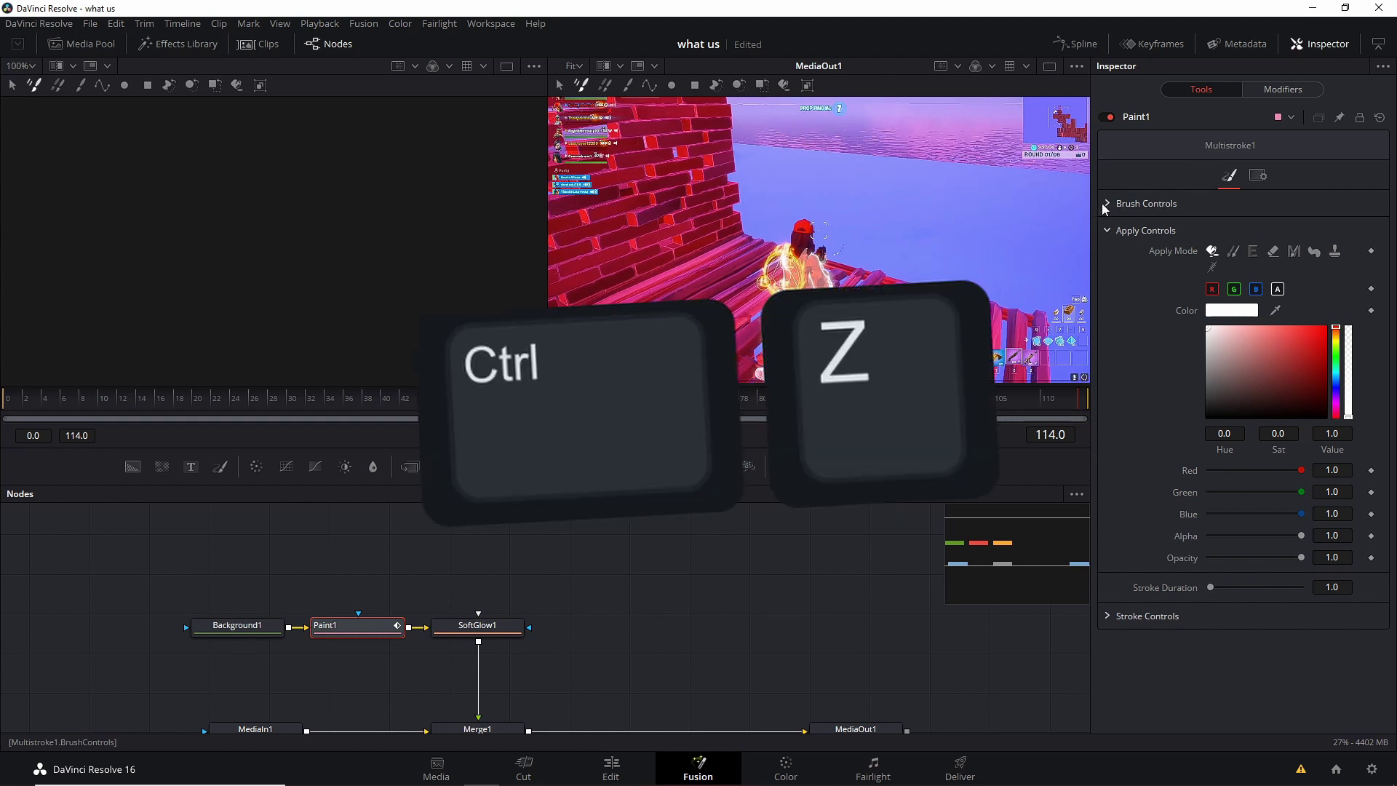
Set the Paint1 brush size to 0.011 and its color to pure red.
left_click(1104, 203)
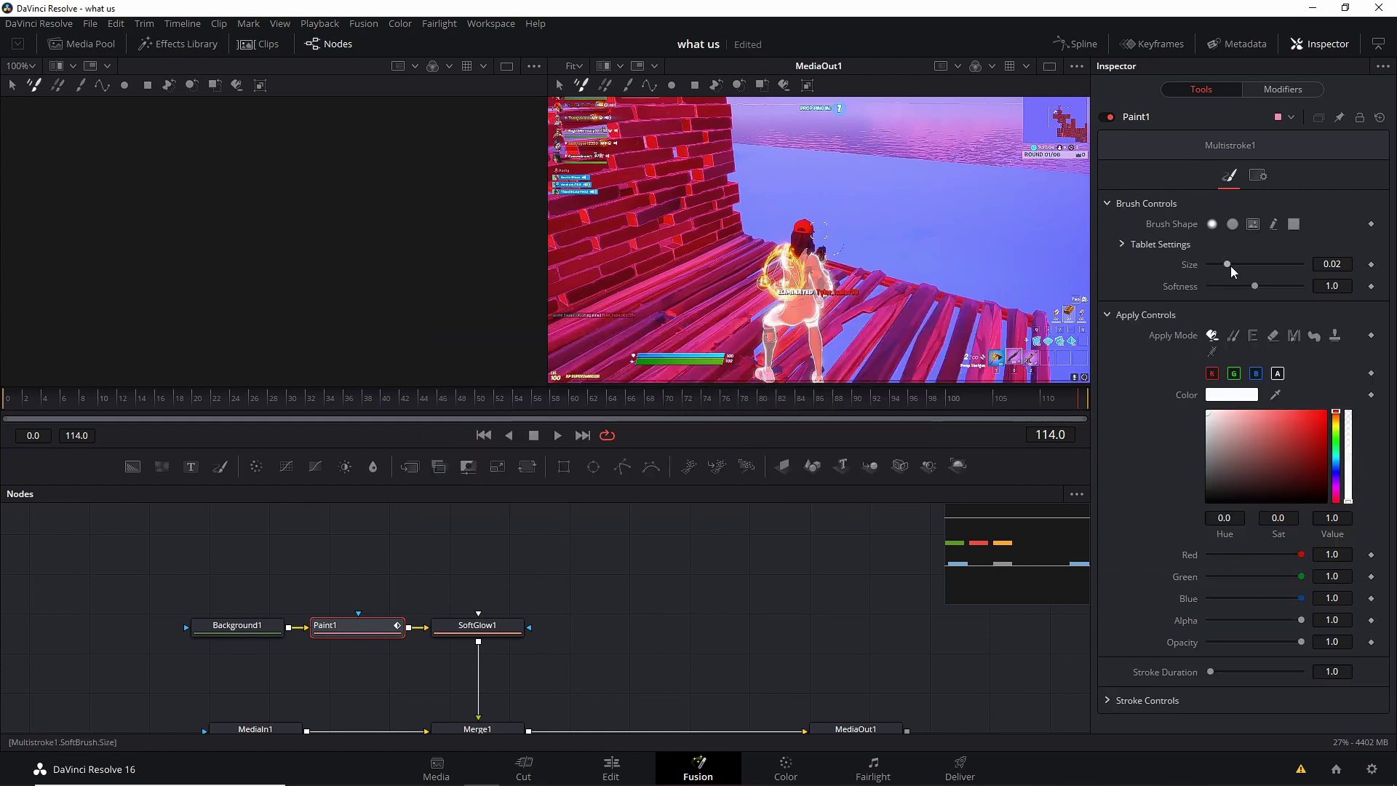
left_click_drag(1229, 262, 1221, 263)
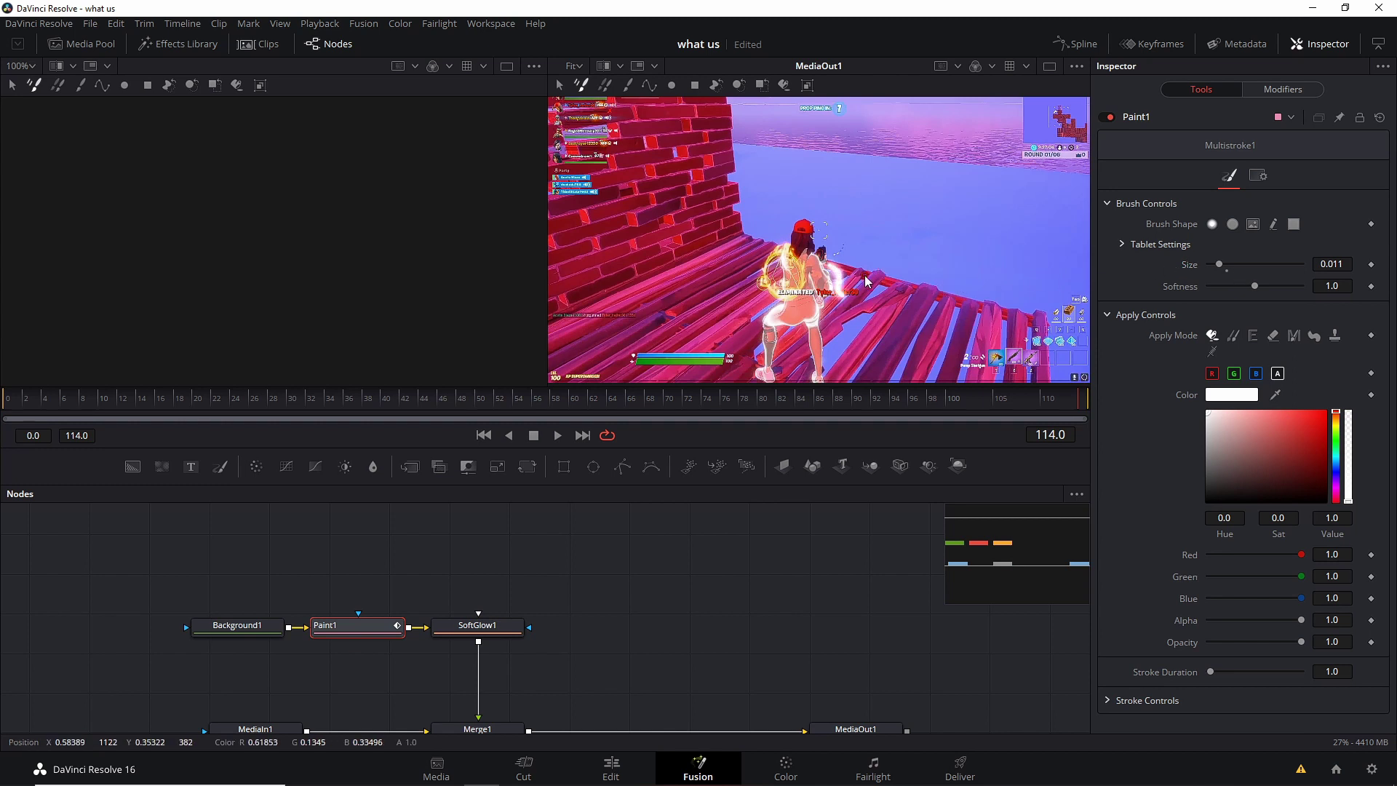
mouse_move(1234, 434)
left_mouse_down()
mouse_move(1302, 420)
mouse_move(1353, 386)
left_mouse_up()
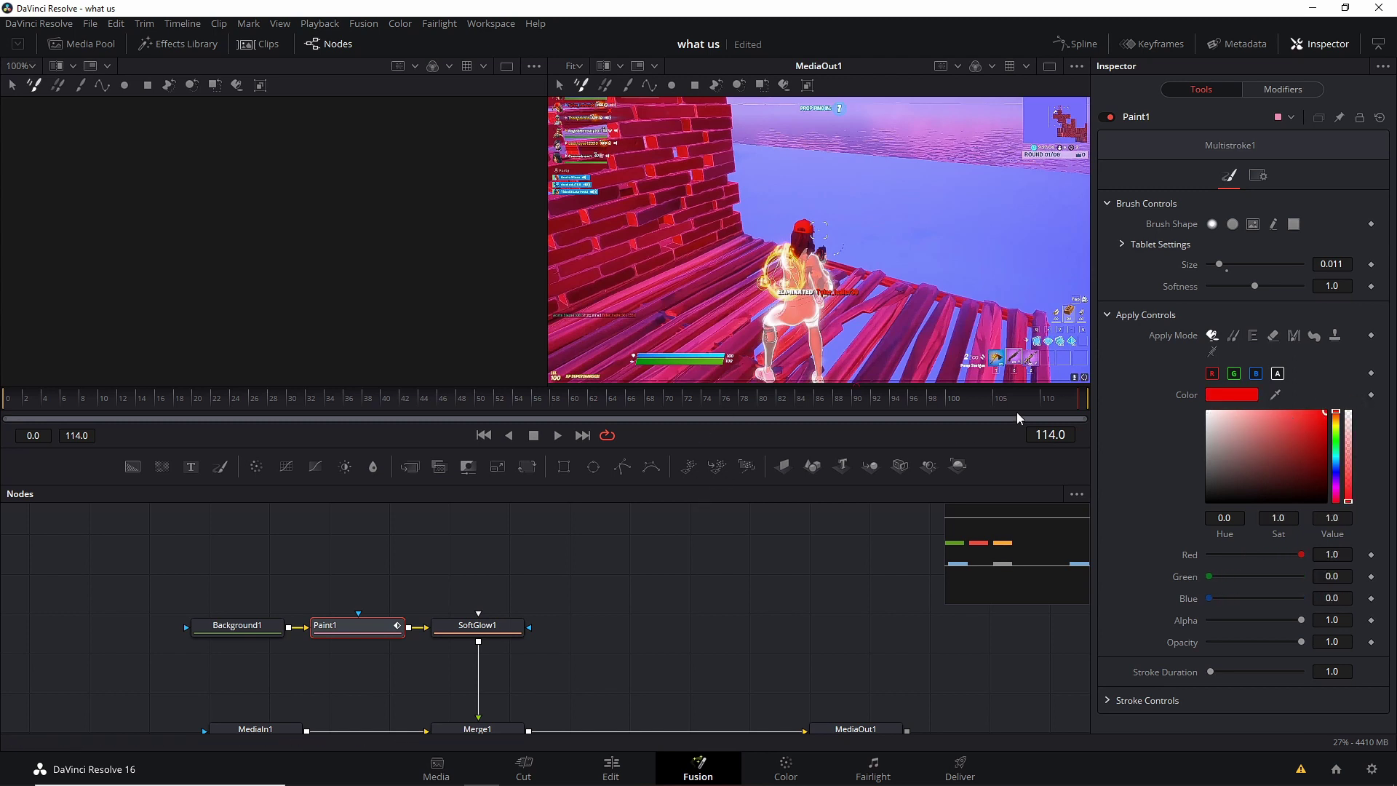
Try painting a red line across the image in short horizontal strokes over successive frames, starting at frame 4.
left_click_drag(705, 427, 45, 397)
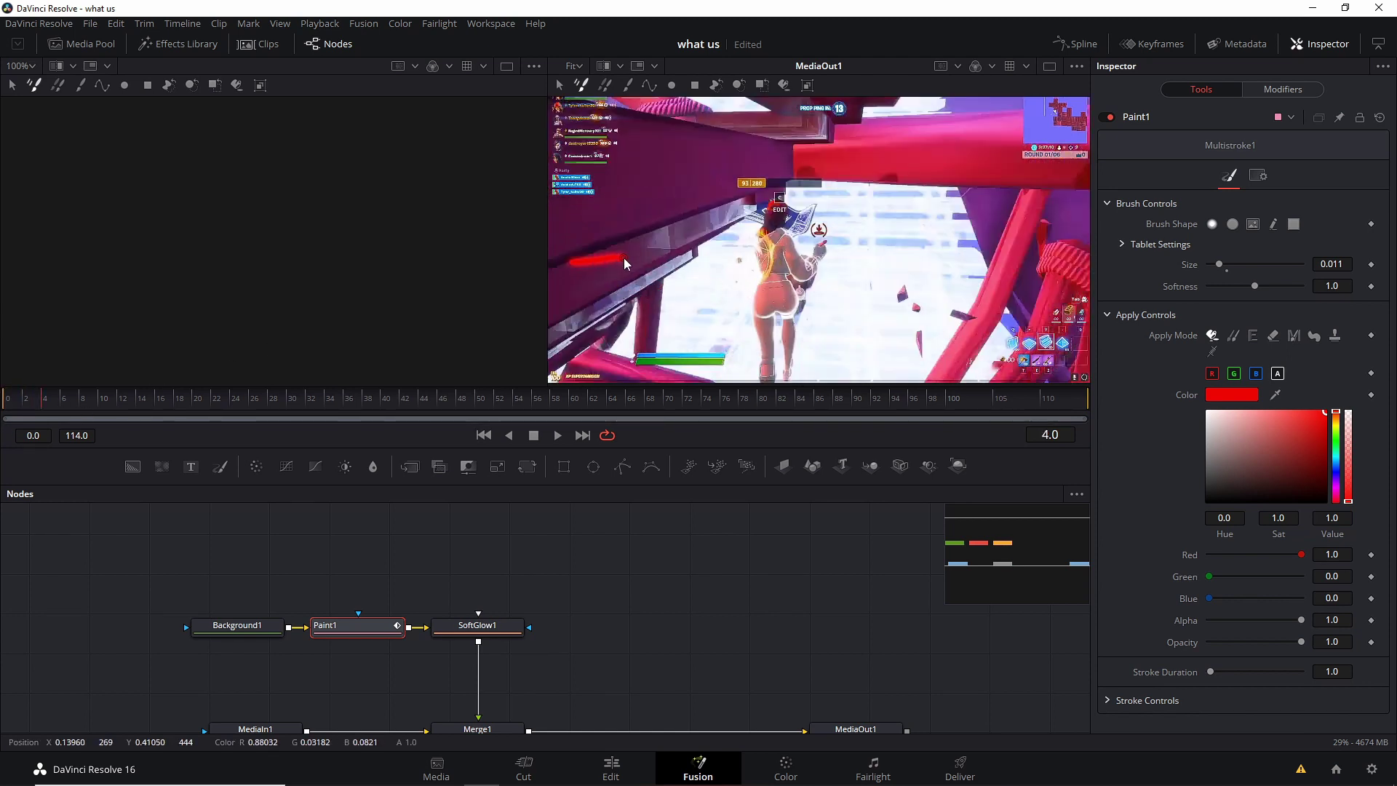
key("Right")
left_click_drag(623, 257, 861, 254)
key("Right")
key("Right")
key("Right")
left_click_drag(860, 254, 1090, 259)
key("Right")
Rewind and play back the composition to check the painted animation, then return to frame 0.
key("Left")
key("Left")
key("Left")
key("Left")
key("Left")
key("Left")
key("Left")
key("Left")
key("Left")
key("Left")
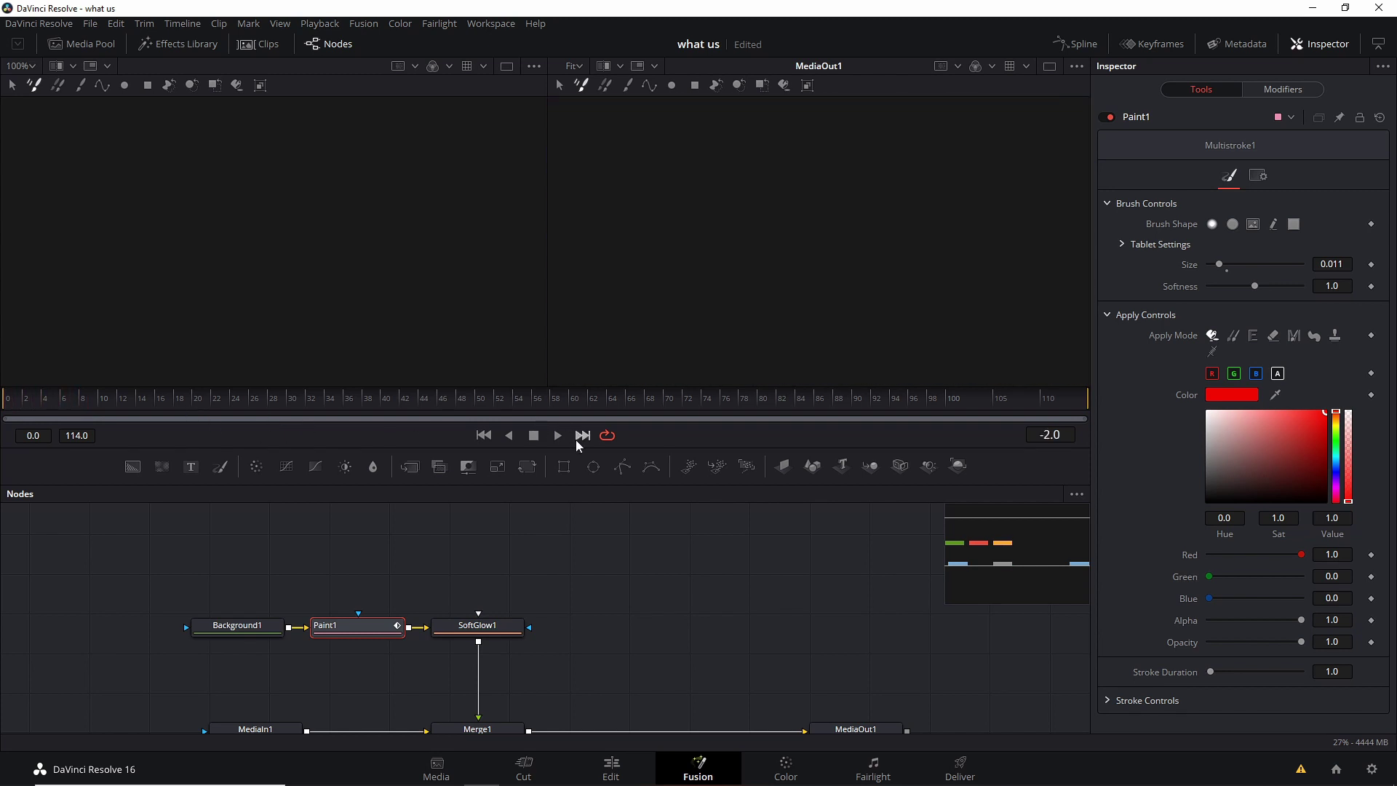
left_click(560, 436)
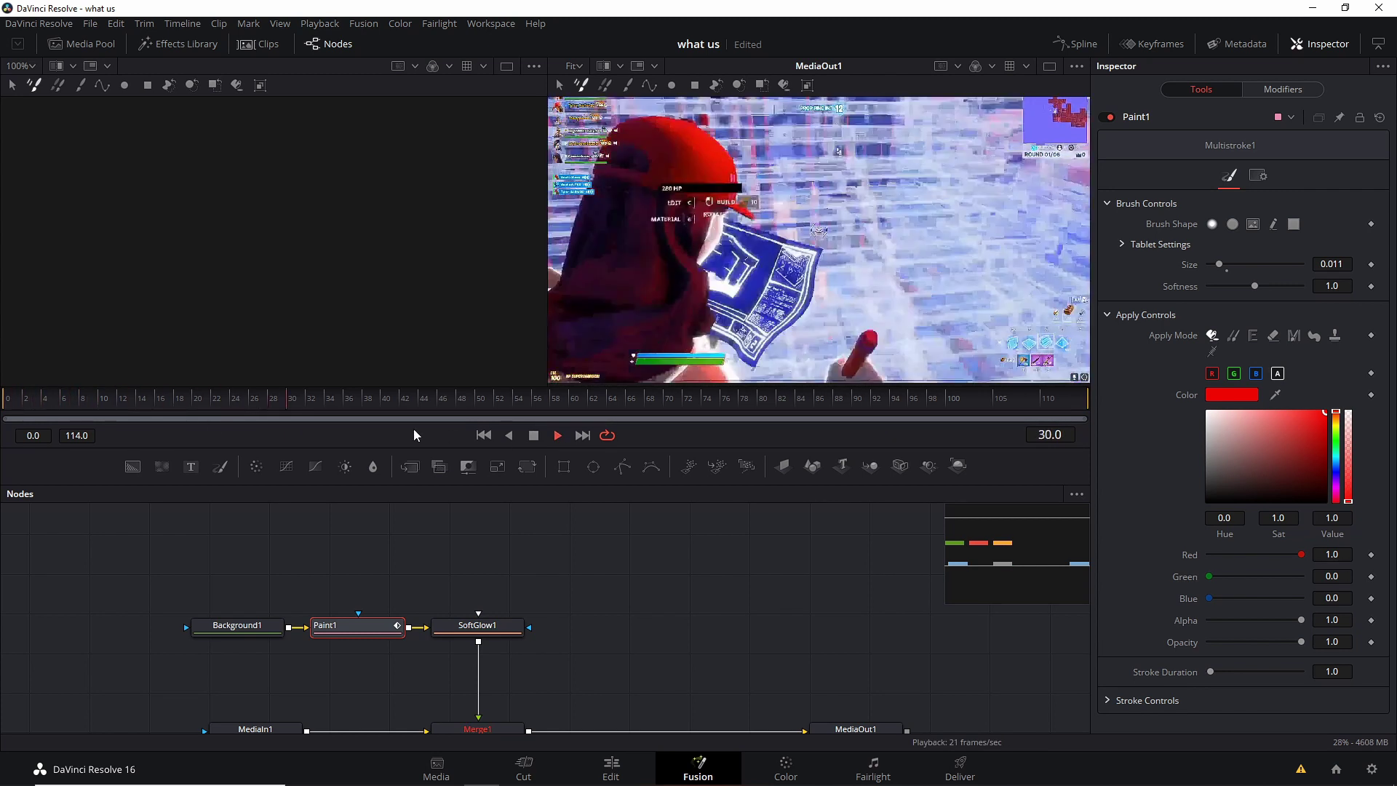
left_click(18, 406)
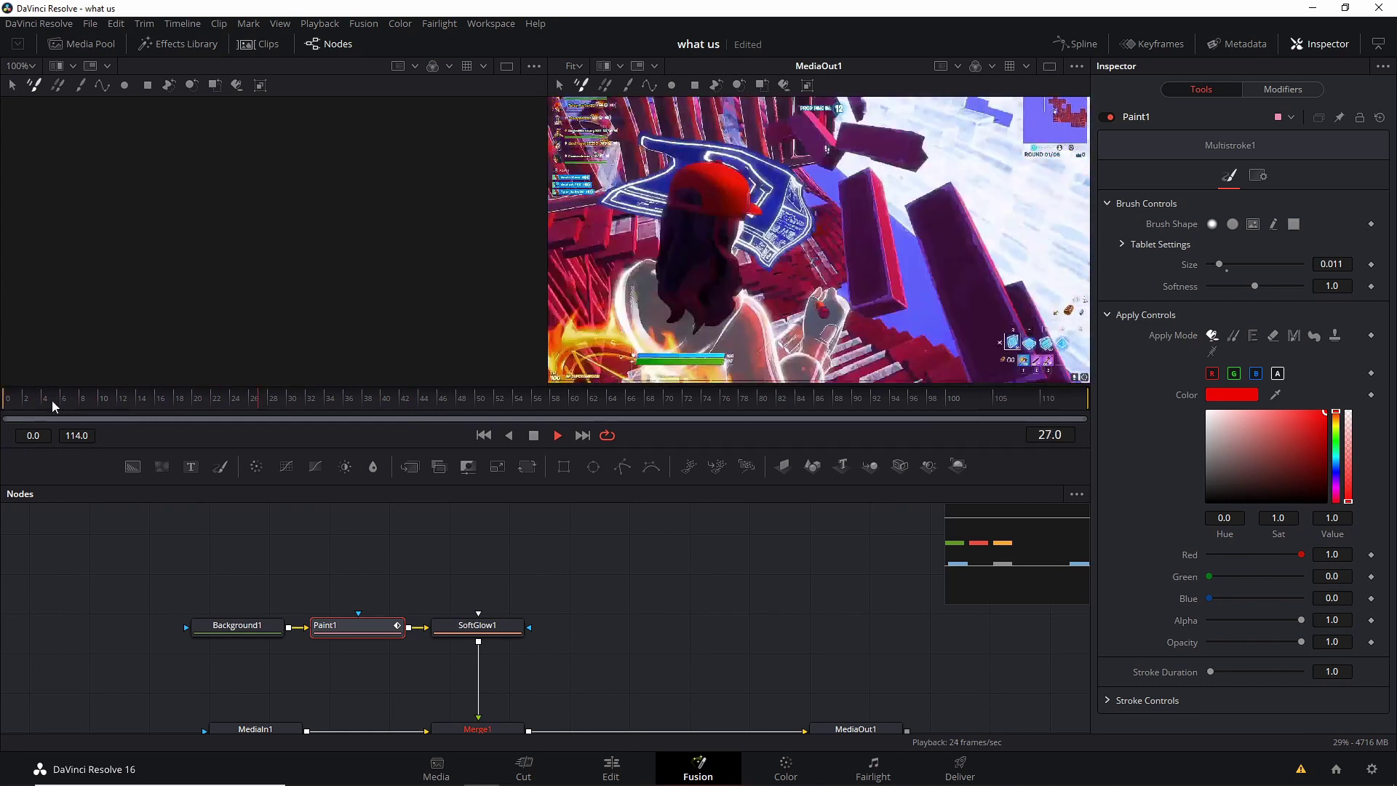
key("space")
left_click_drag(79, 398, 50, 414)
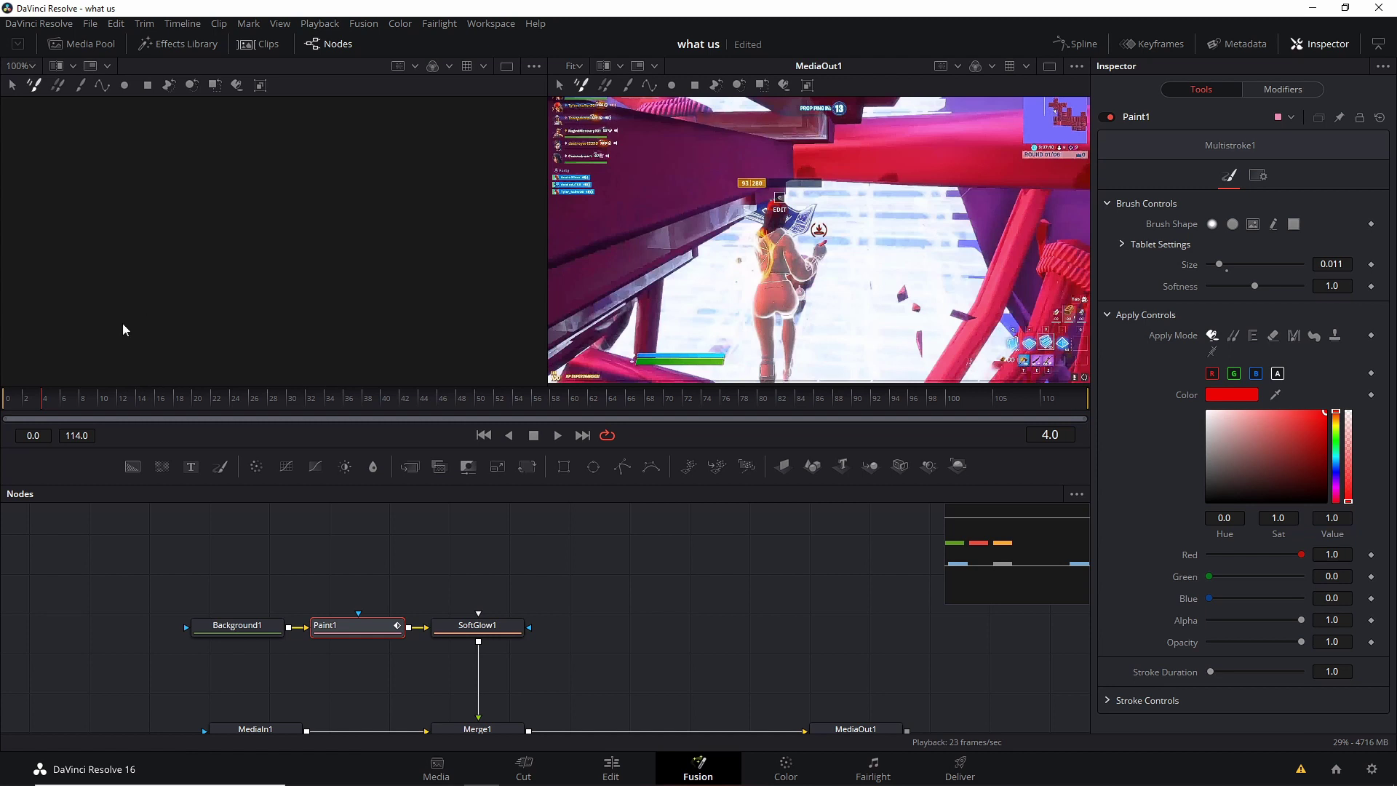
key("Left")
key("Left")
key("Left")
key("Left")
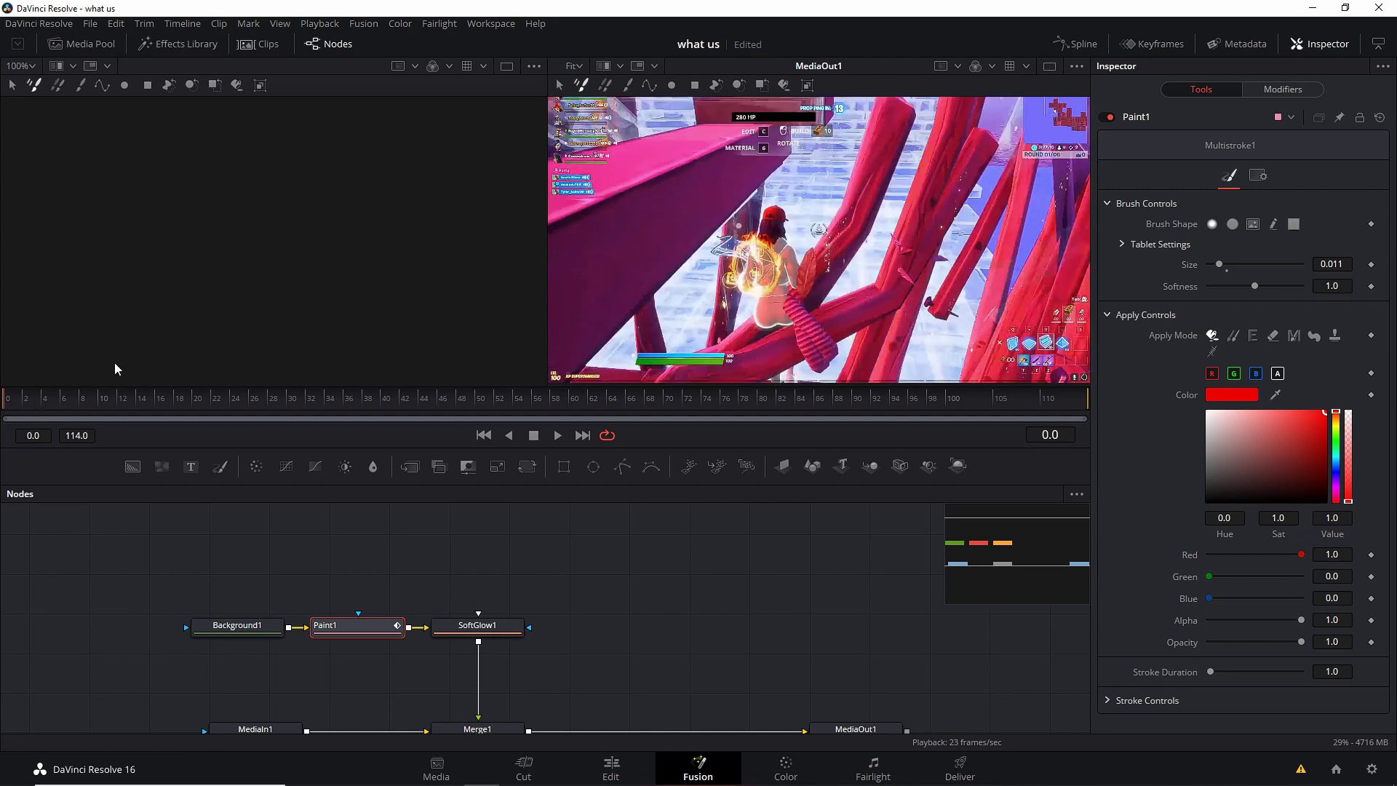
Look through the clip around frames 45 to 48 for the line animation's starting point and stop at frame 46.
key("Right")
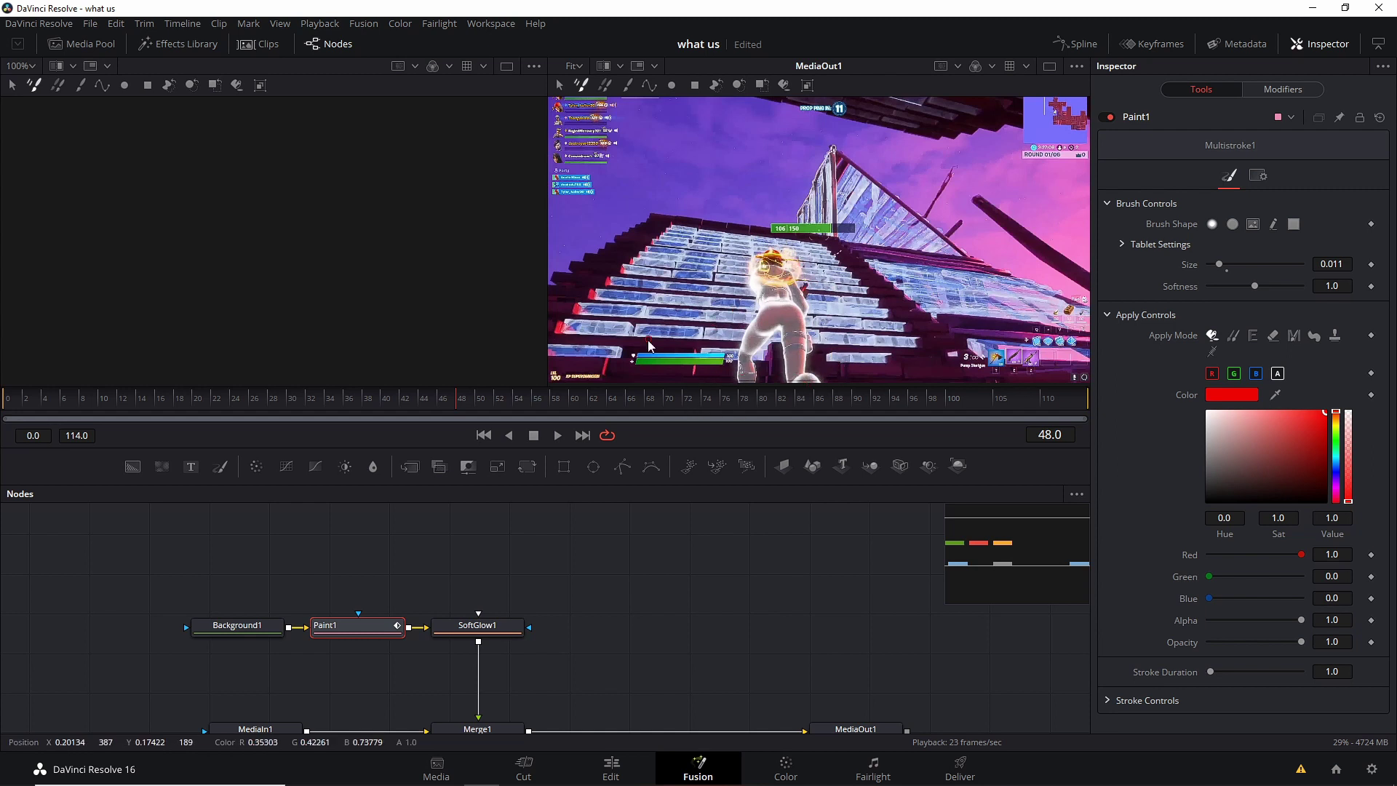
key("Left")
key("Left")
key("Left")
key("Left")
key("Left")
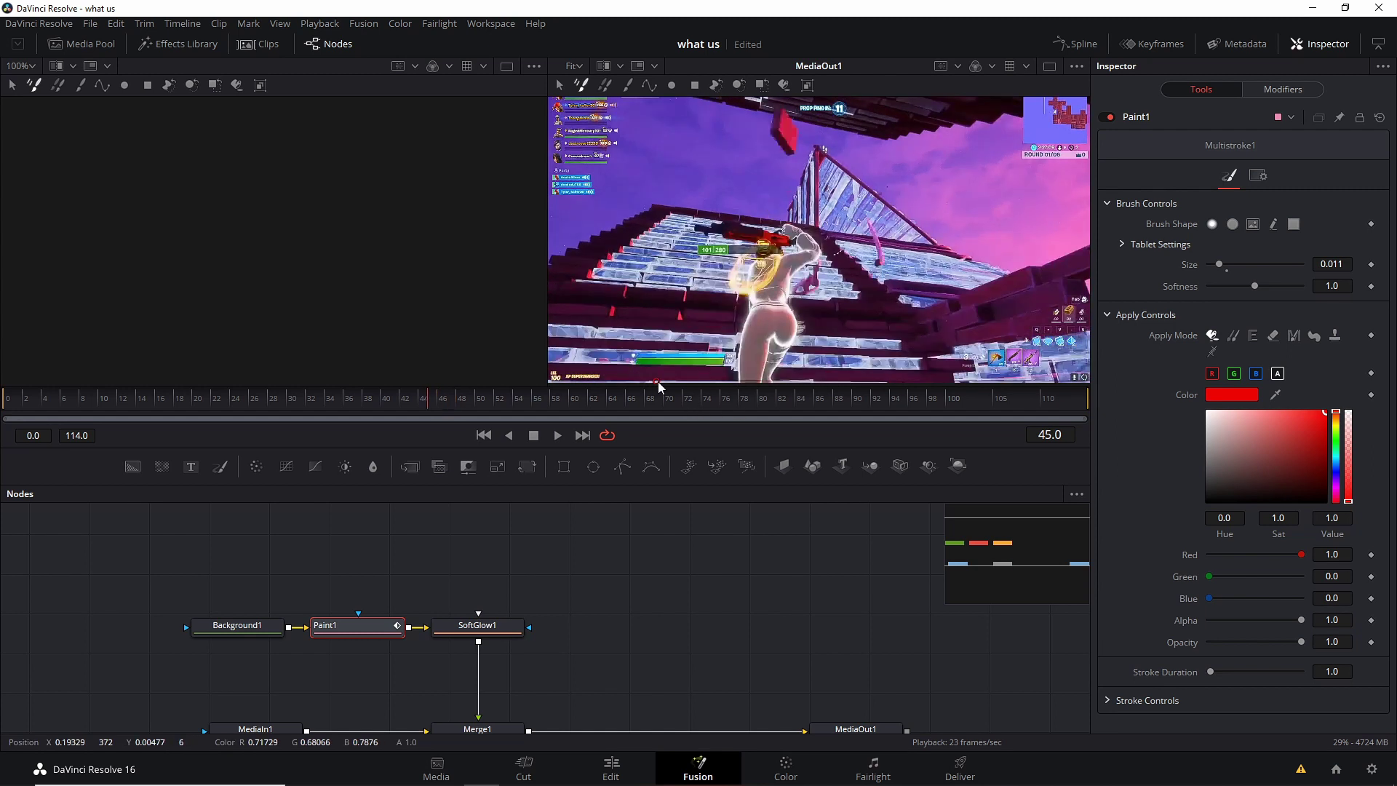
key("Right")
key("Right")
key("Right")
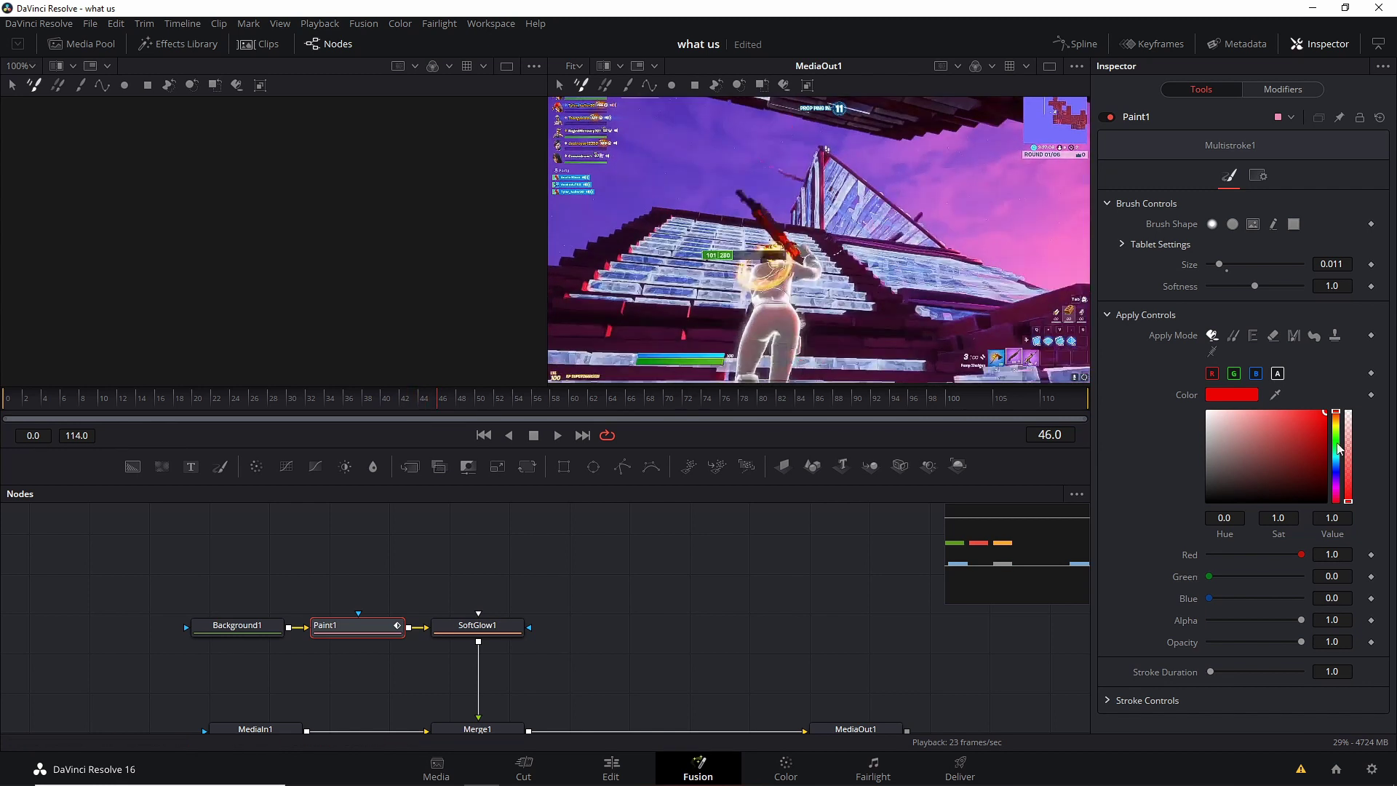
Try a short white paint stroke beside the character's feet on frame 46 and undo it.
left_click_drag(1306, 447, 1155, 405)
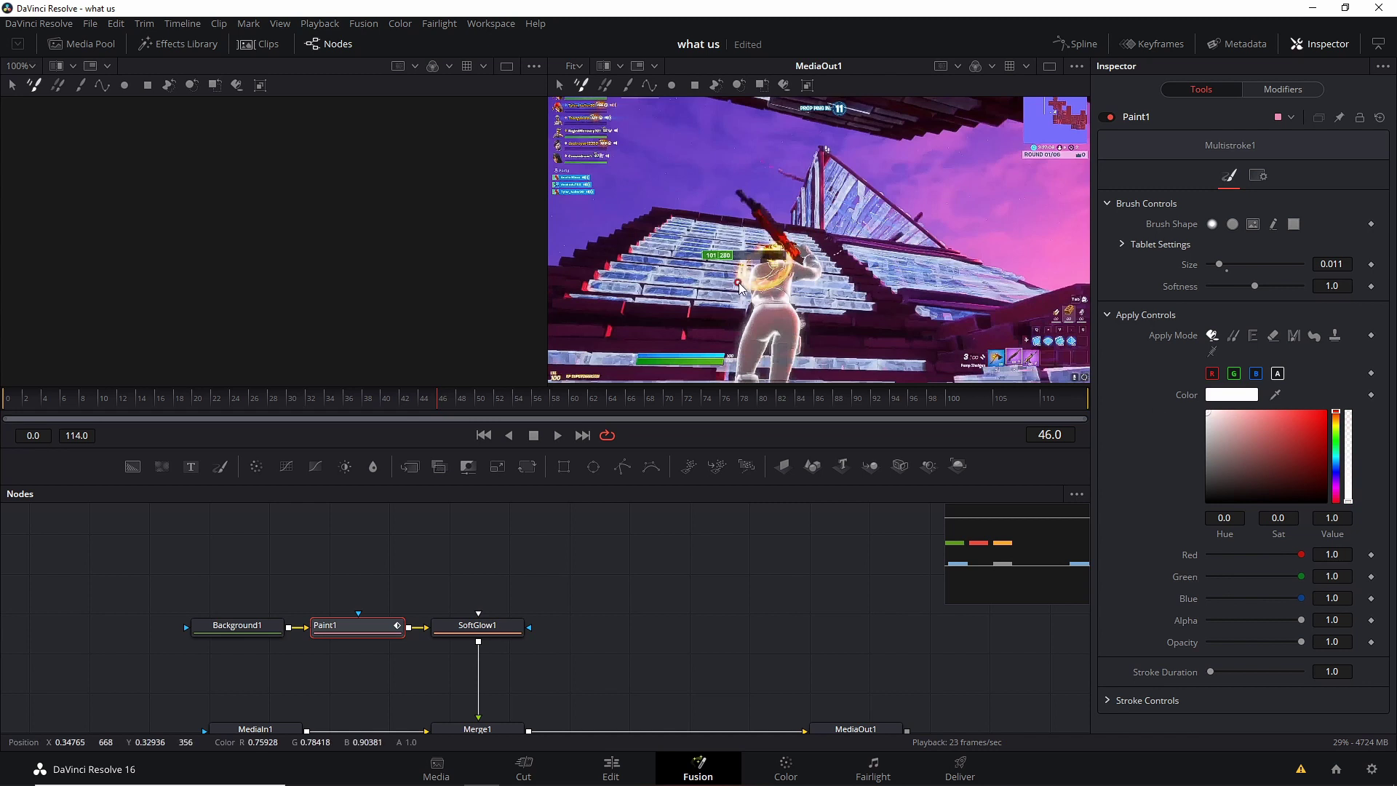
left_click_drag(823, 354, 801, 364)
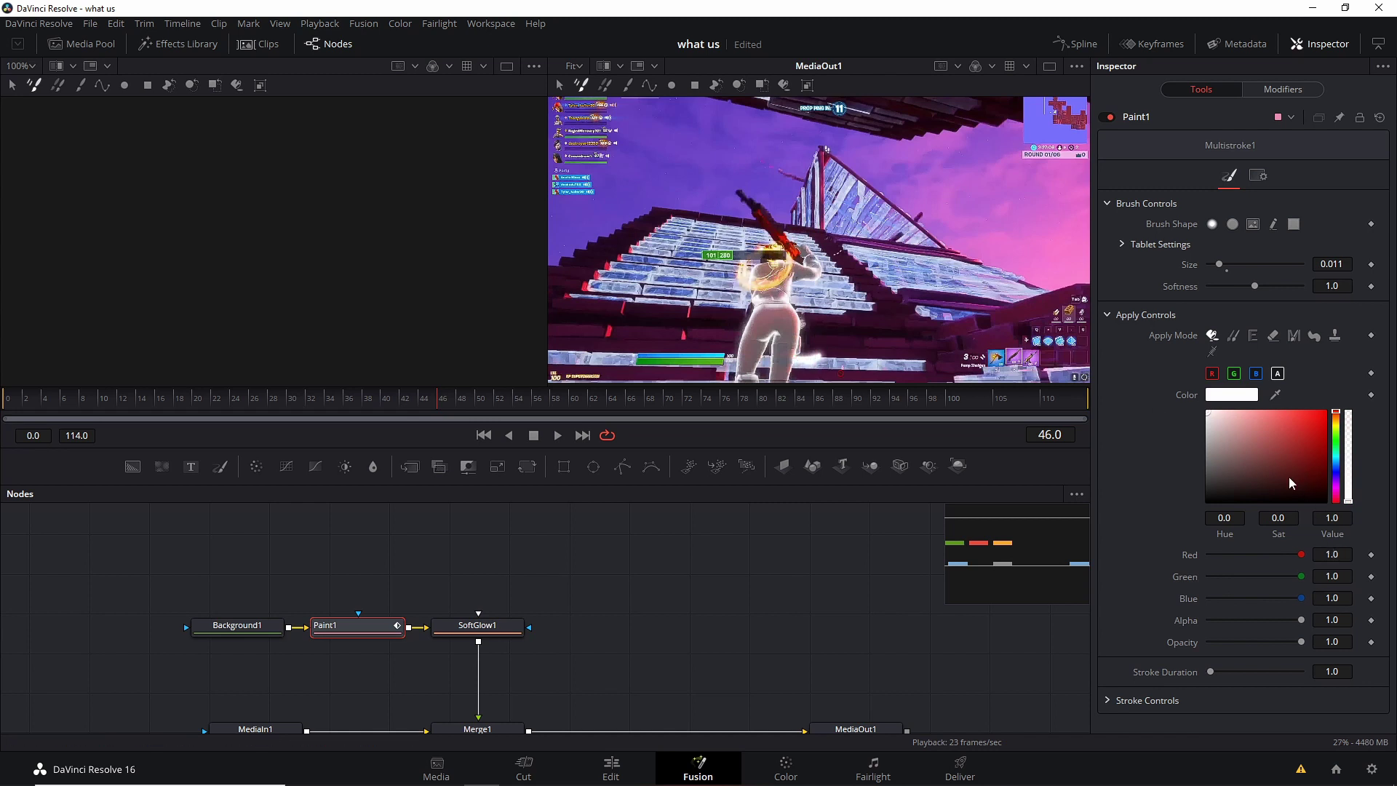
key("ctrl+z")
Set the Paint1 brush color to turquoise with hue 0.472 and full saturation, and try a short stroke near the character's feet.
left_click(1337, 452)
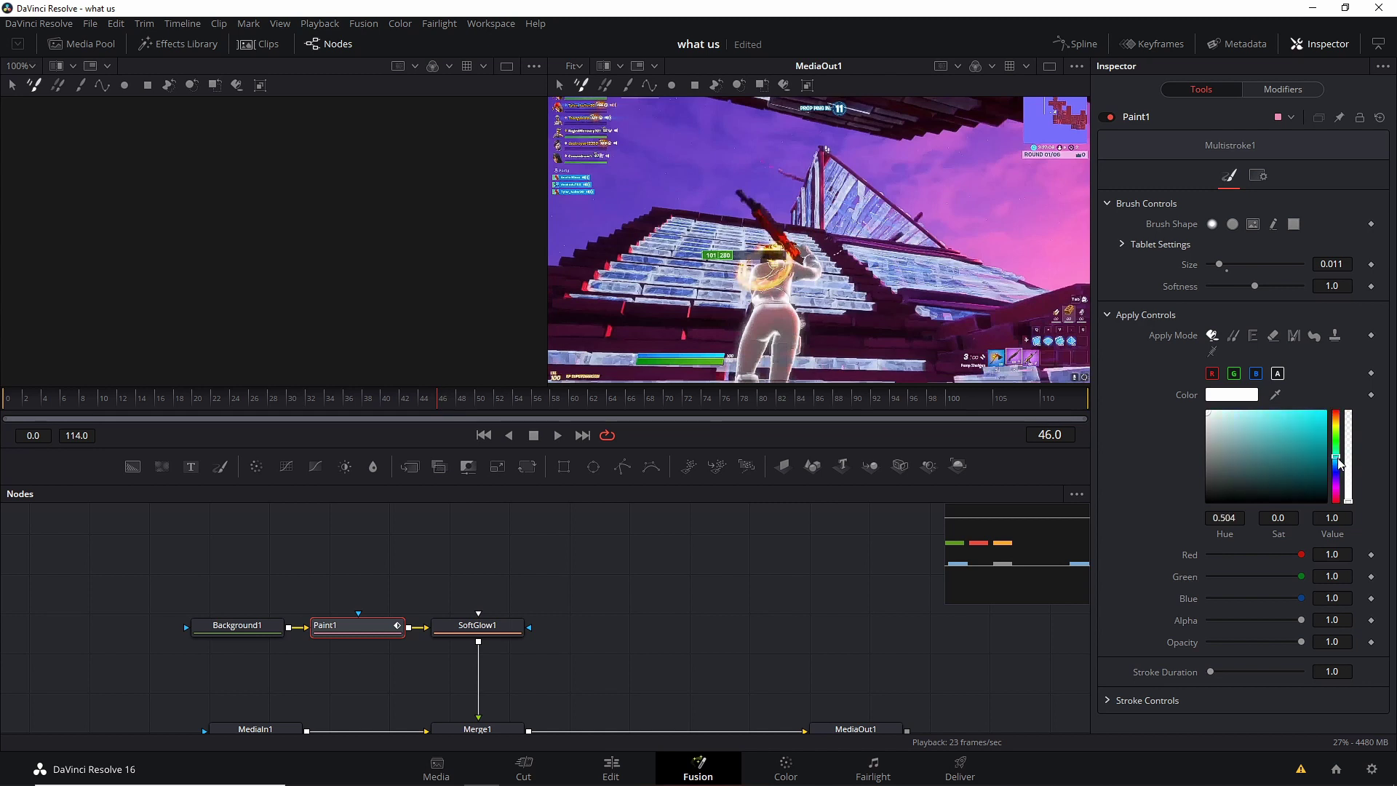
left_click_drag(1338, 457, 1334, 447)
left_click(1324, 412)
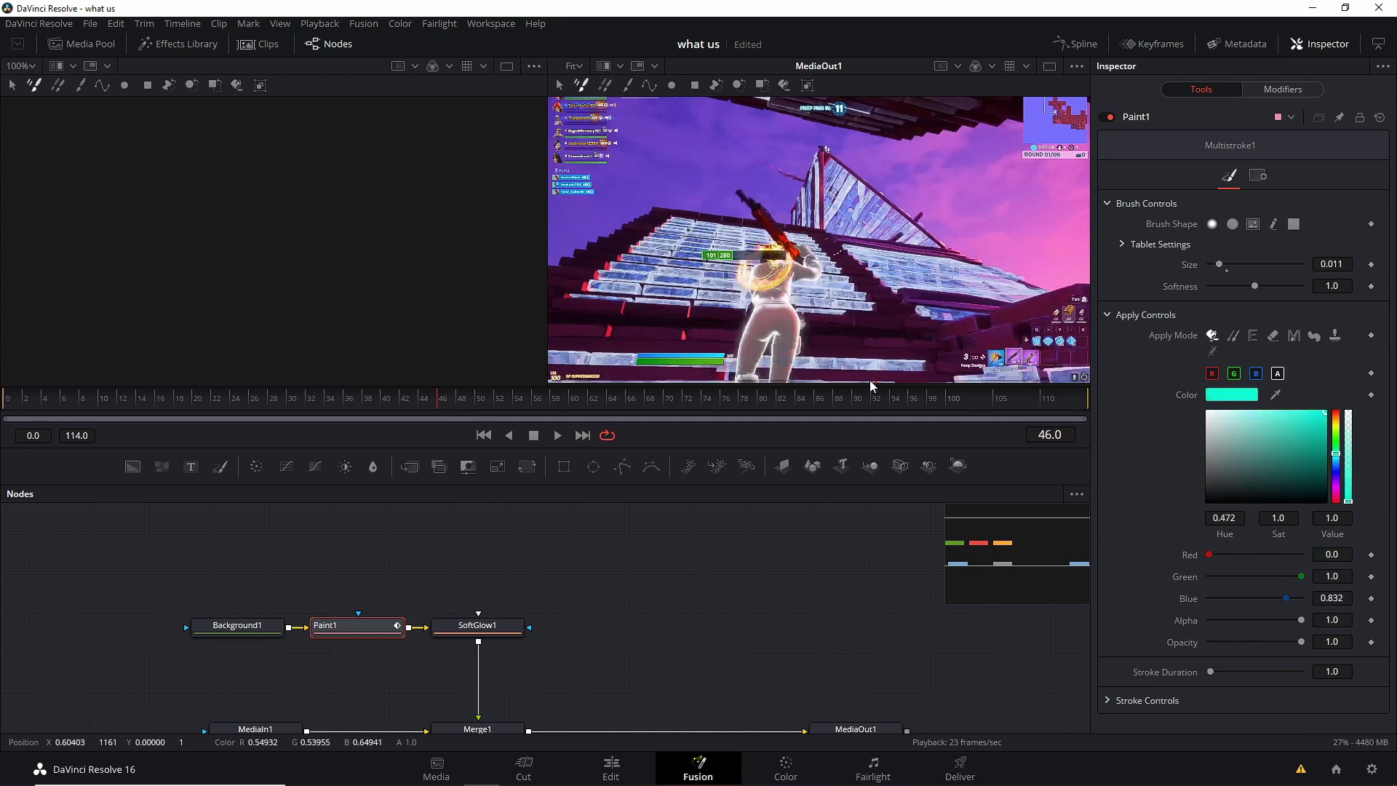
left_click_drag(828, 362, 847, 350)
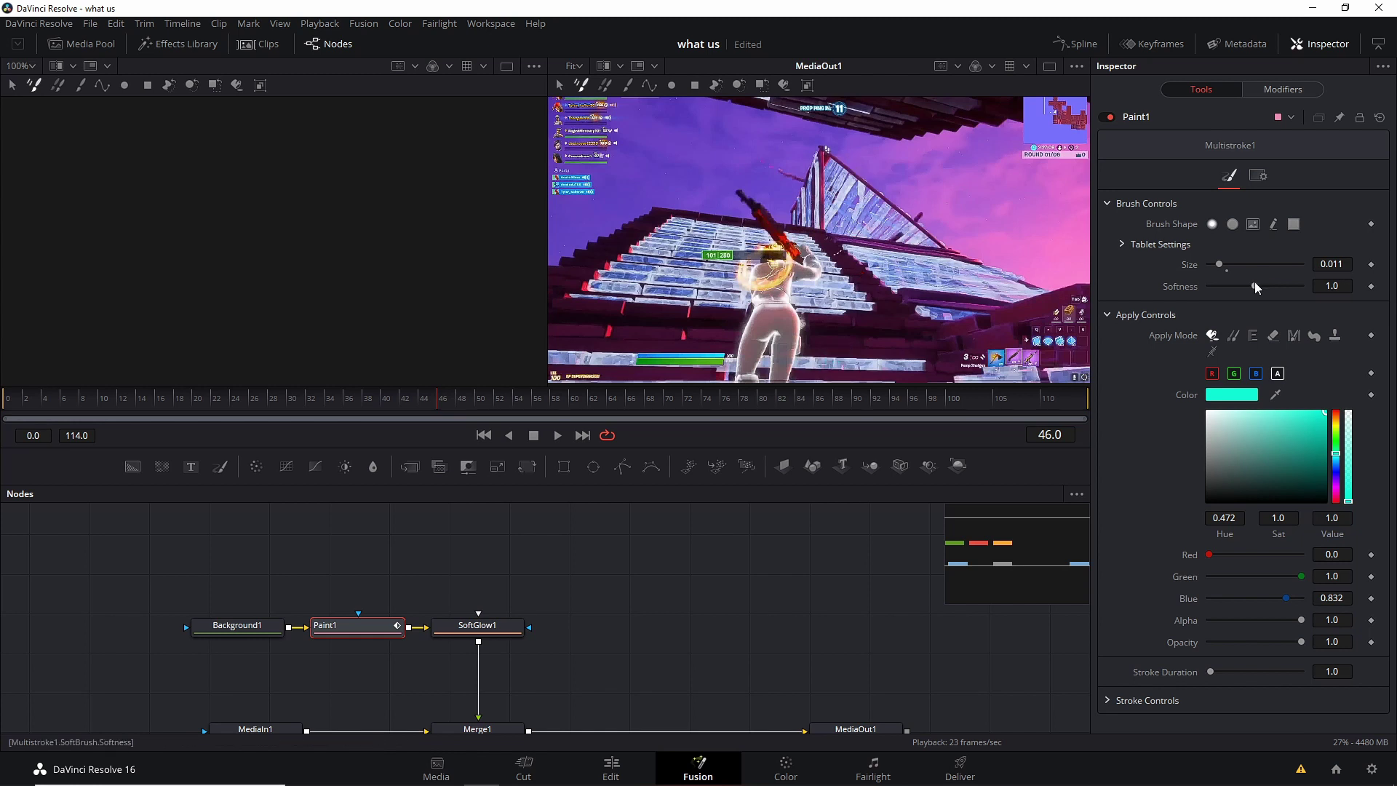
Try test strokes over the roof and sky with brush softness 0.001, 2.0 and 1.323, and undo them.
left_click_drag(1254, 282, 1177, 303)
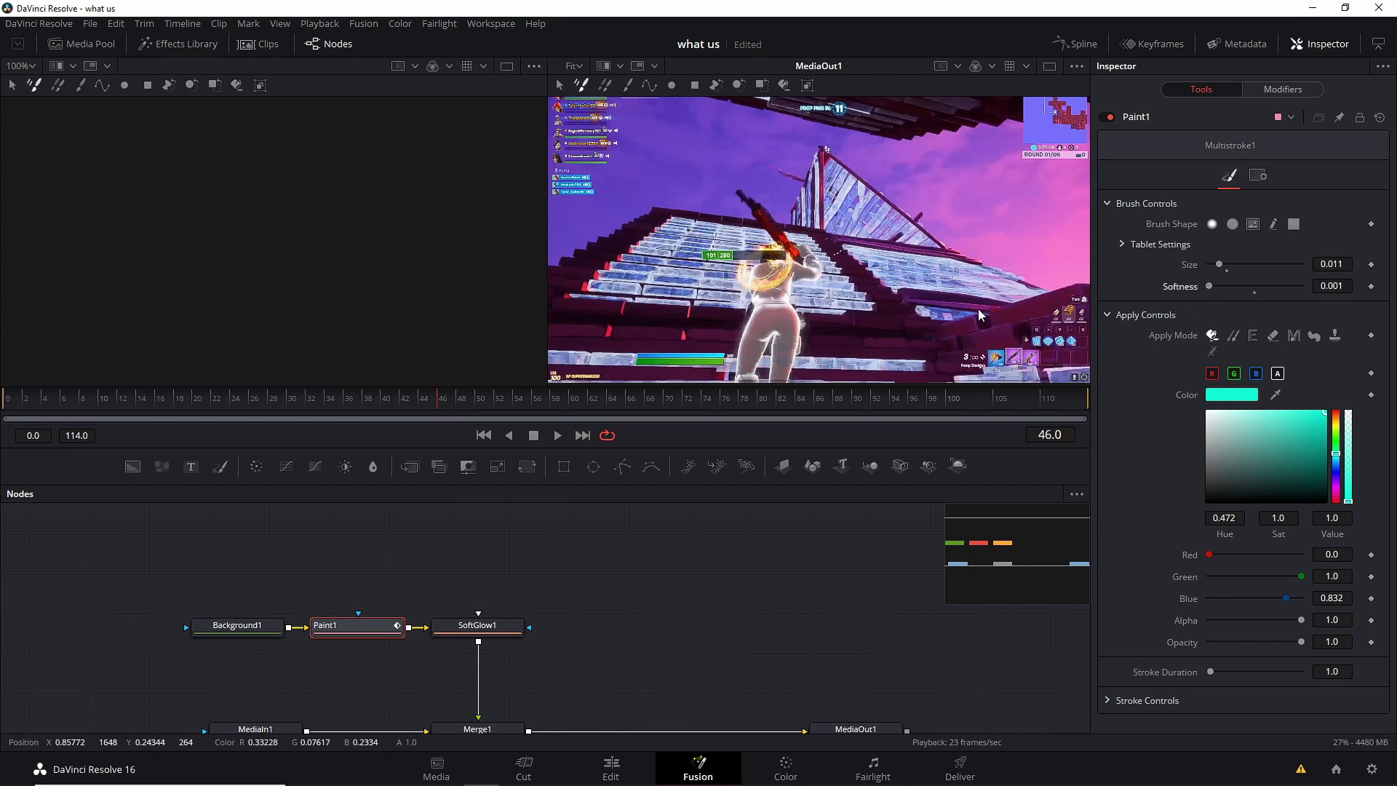
mouse_move(914, 318)
left_mouse_down()
mouse_move(943, 318)
mouse_move(979, 256)
left_mouse_up()
left_click(1231, 285)
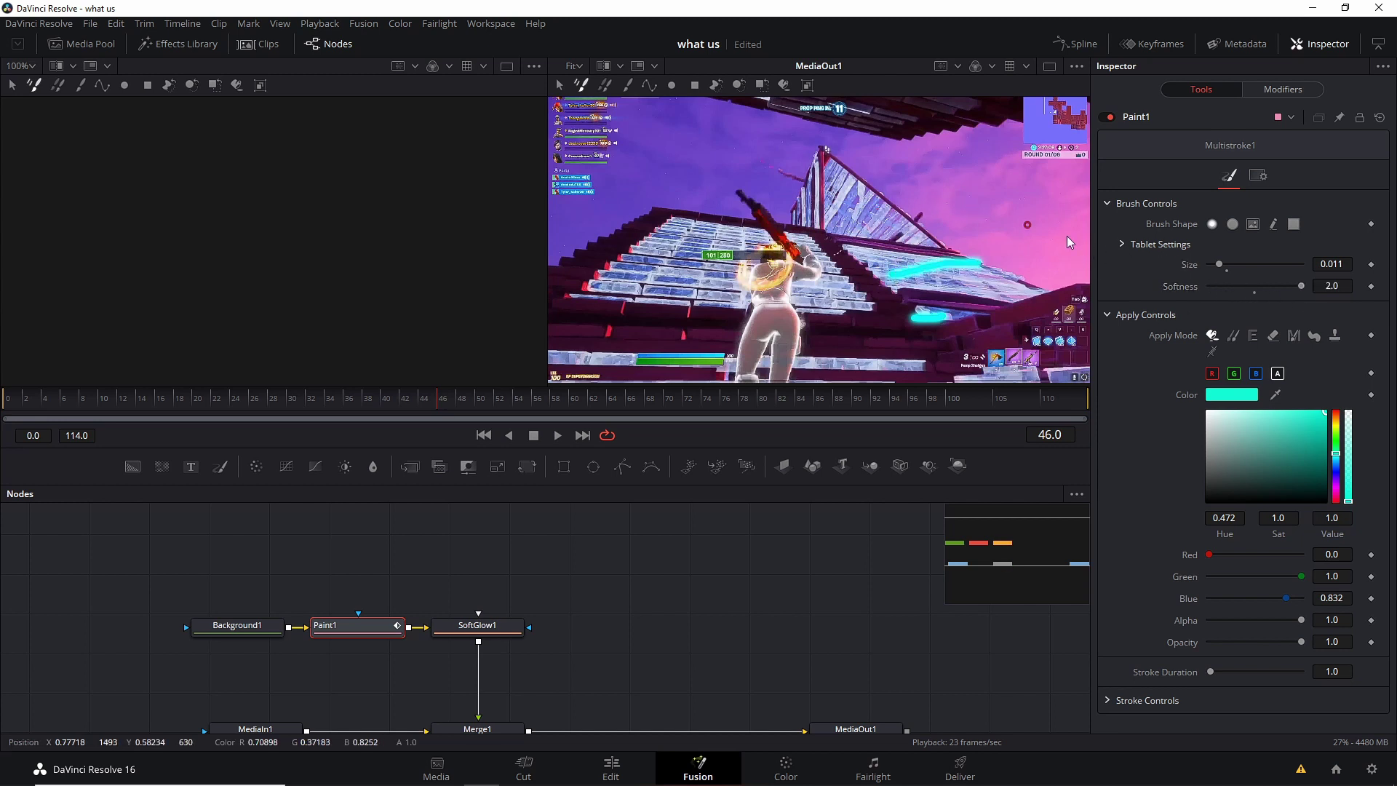
left_click_drag(1284, 286, 1269, 287)
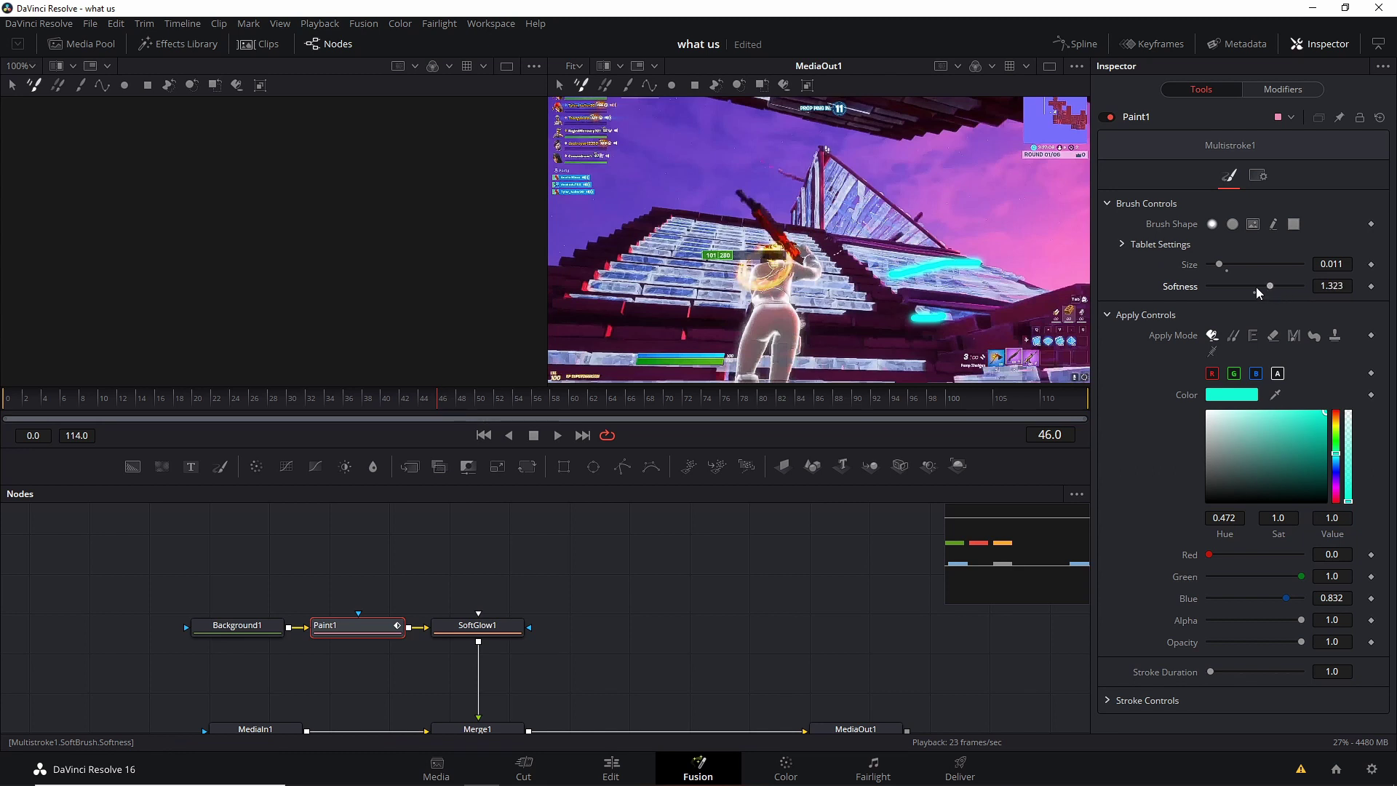
left_click_drag(847, 204, 1002, 203)
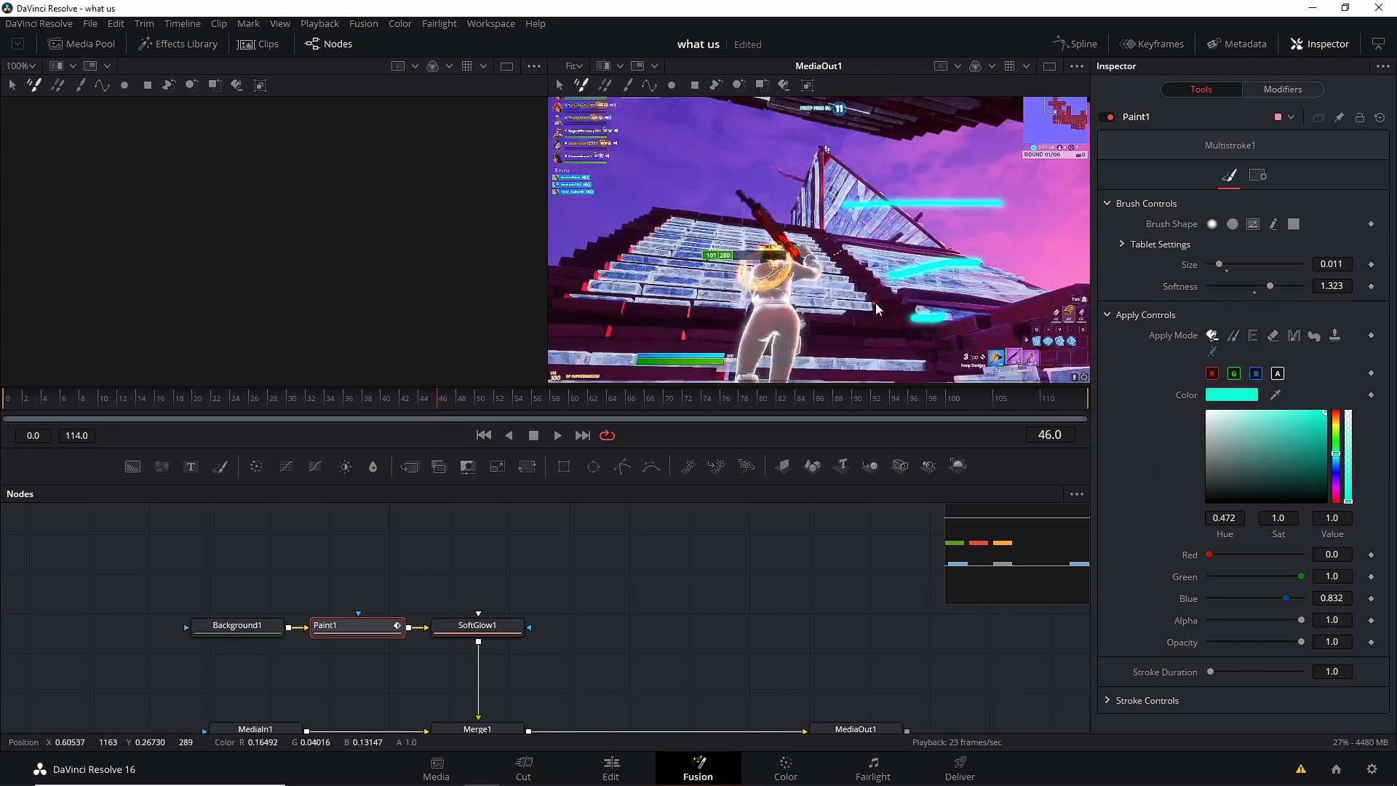
left_click_drag(904, 302, 963, 304)
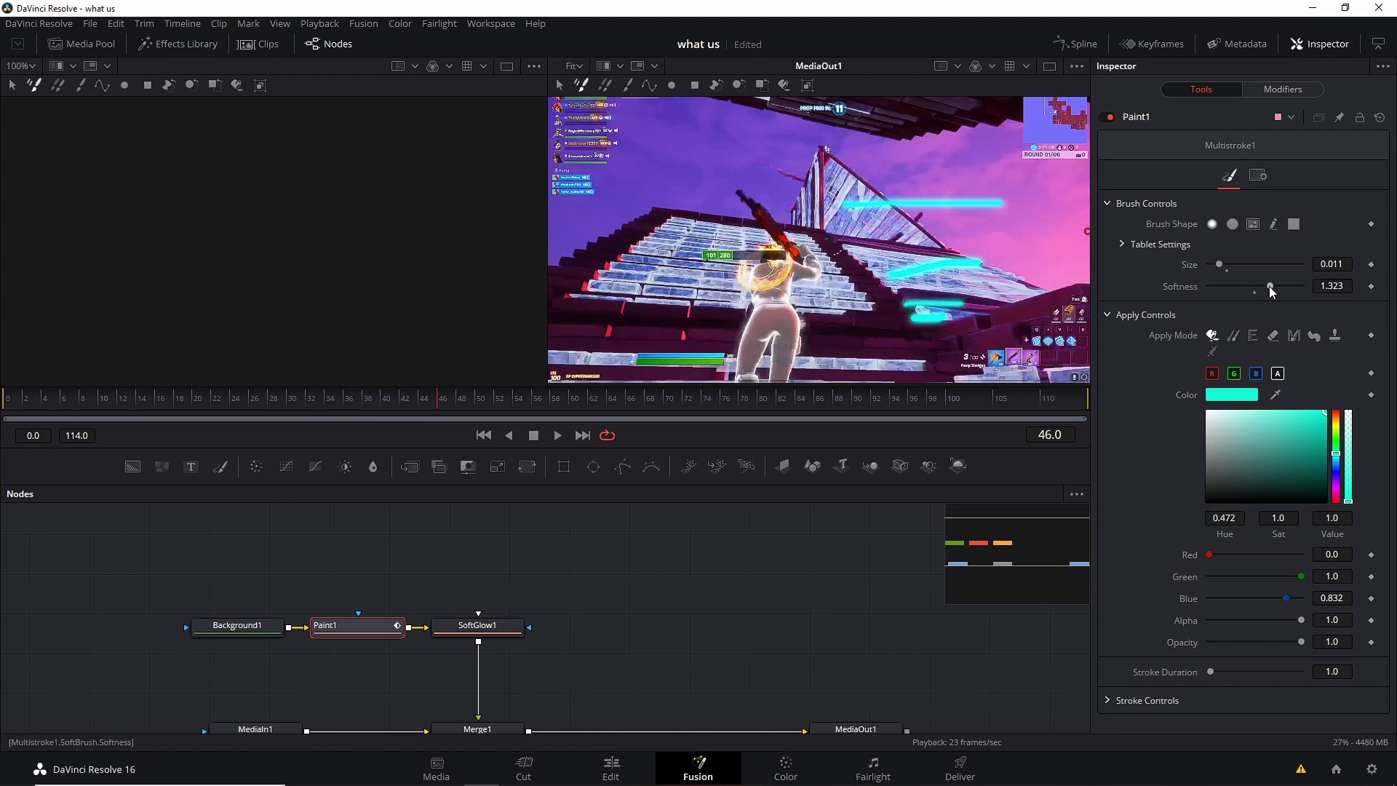
key("ctrl+z")
key("ctrl+z")
key("ctrl+z")
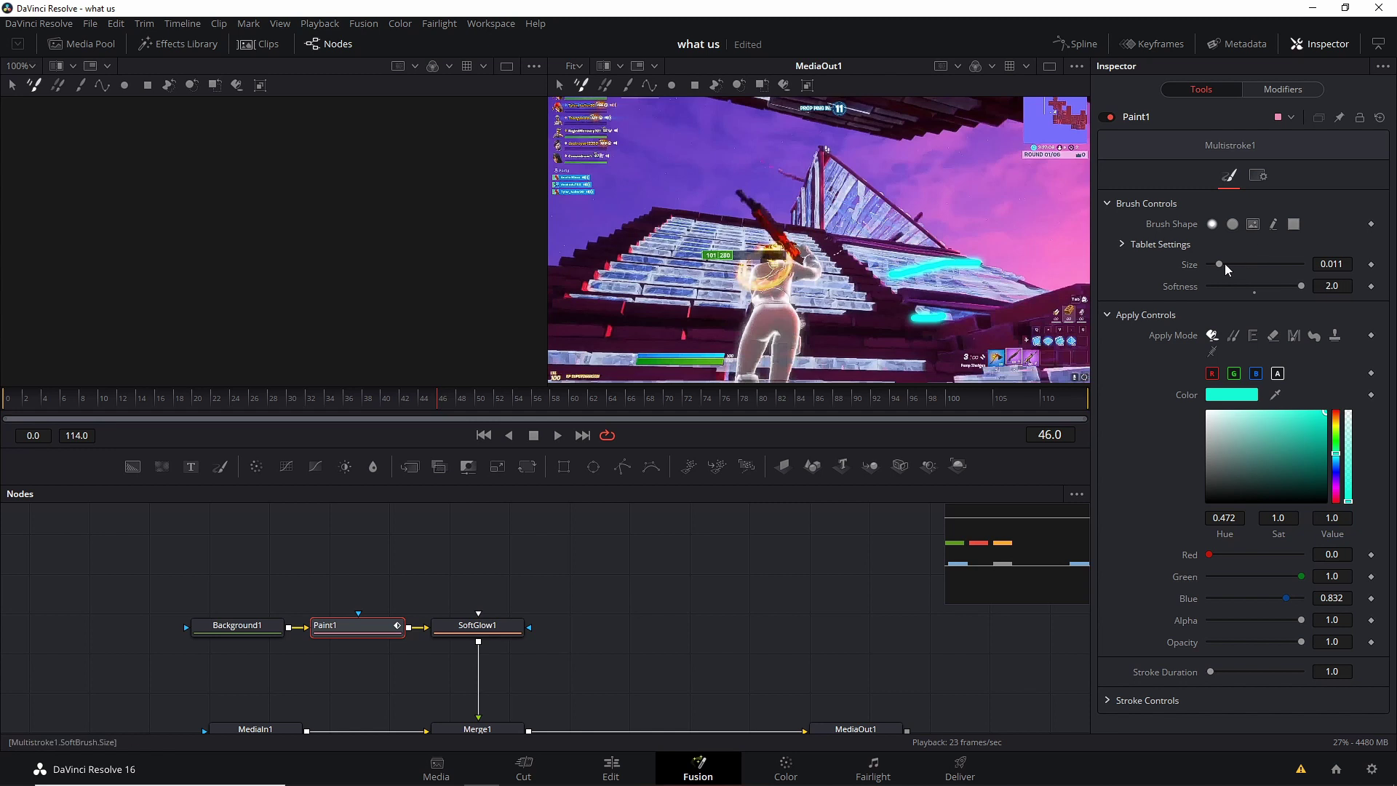
key("ctrl+z")
key("ctrl+z")
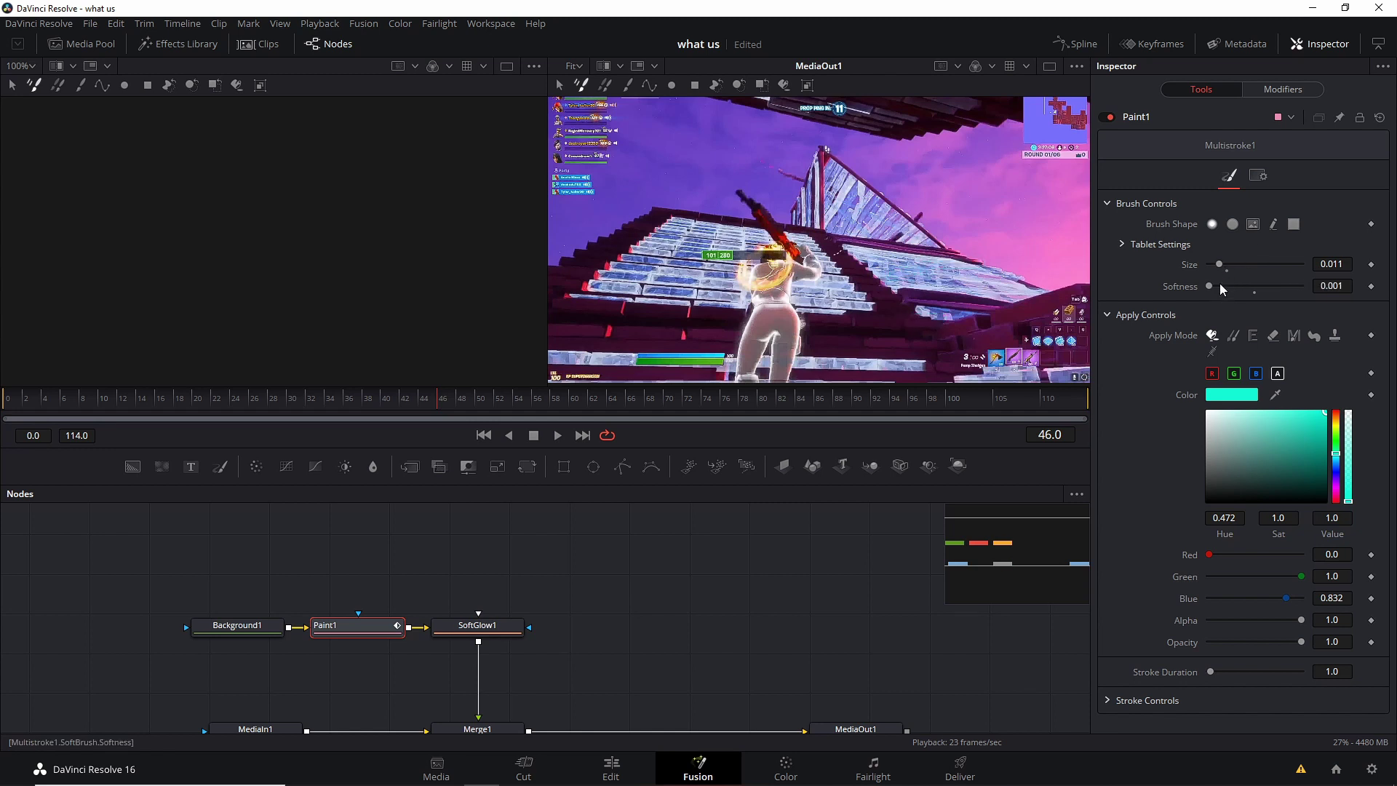
Set the brush softness to 0.709, try a short horizontal stroke beside the character, and undo that stroke.
left_click_drag(1226, 284, 1246, 282)
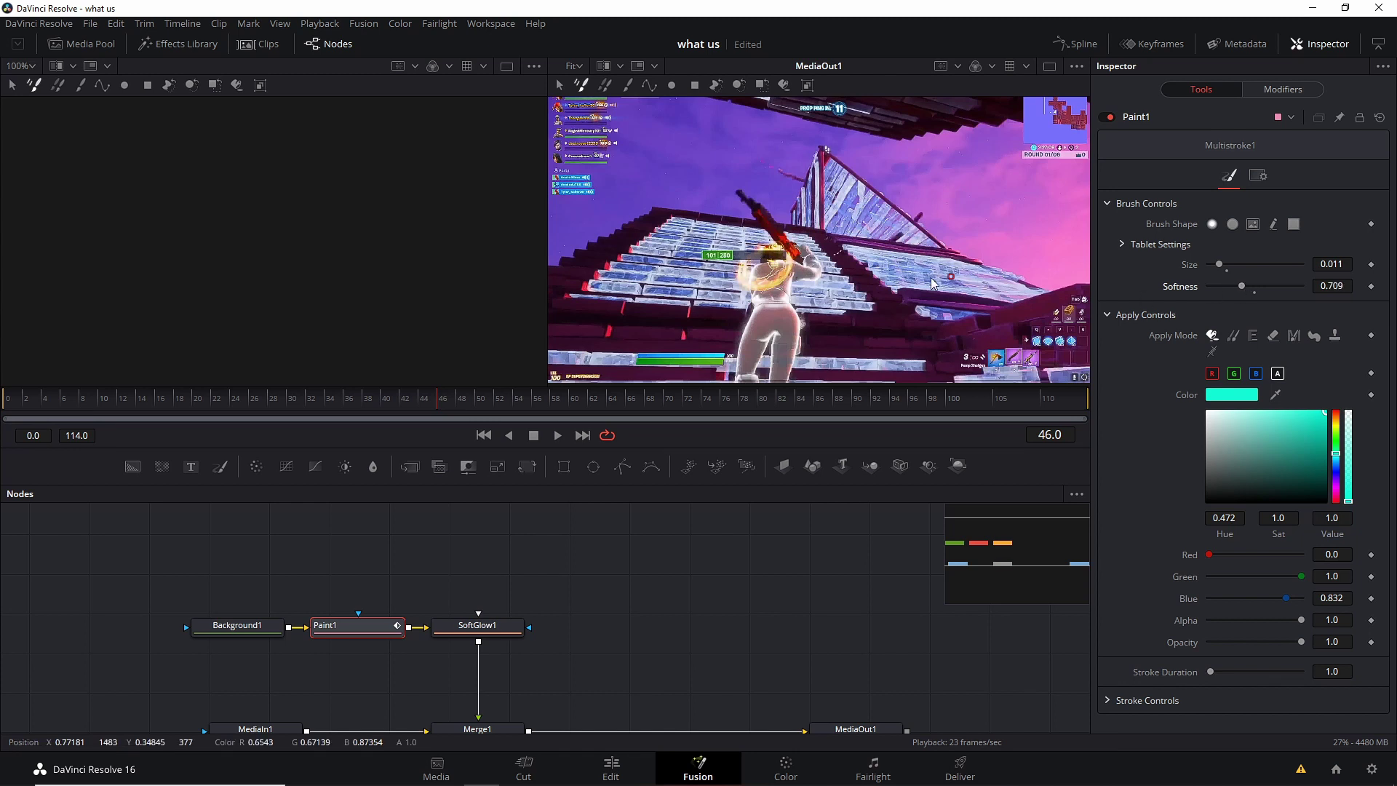
left_click_drag(858, 295, 906, 293)
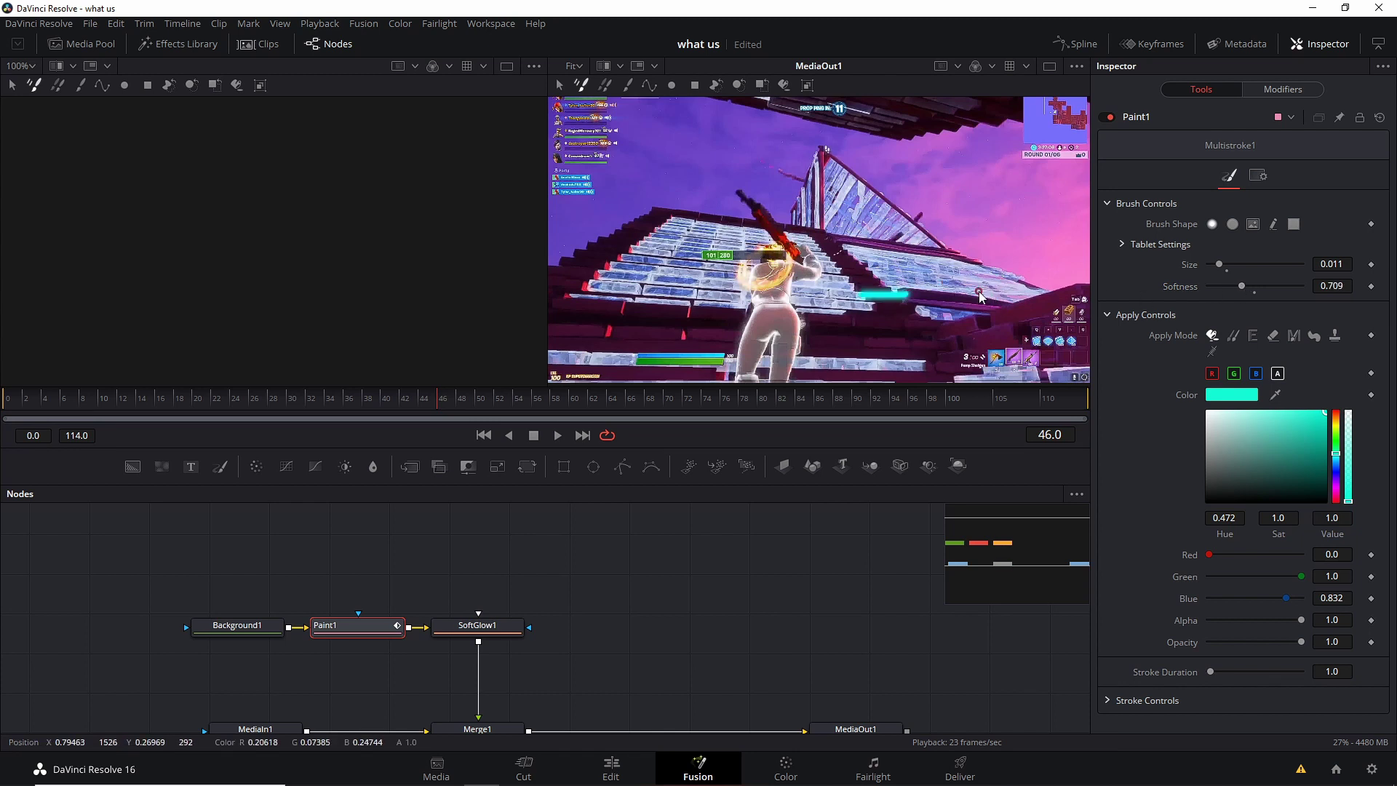
key("ctrl+z")
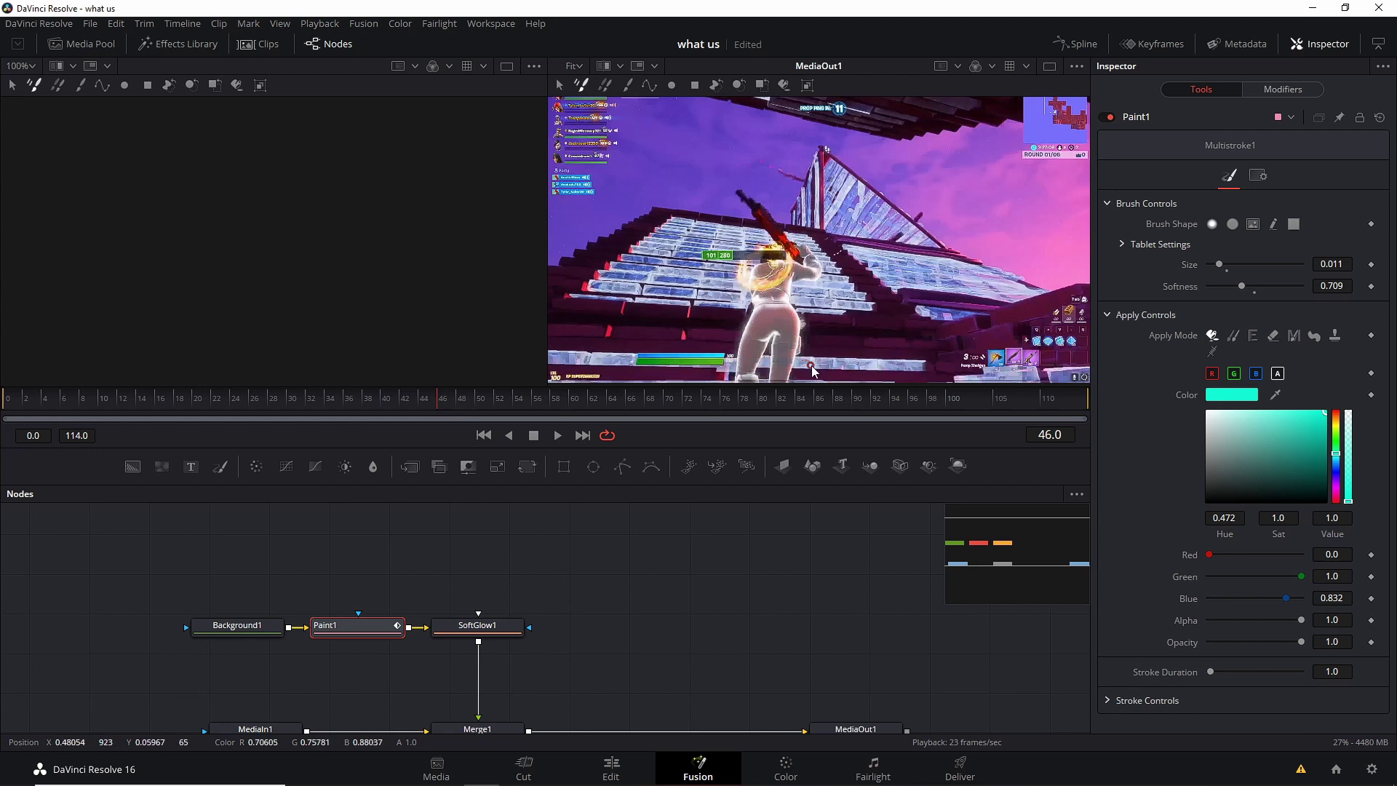
Paint short turquoise strokes frame by frame on frames 46 to 49, running leftward past the character's feet.
left_click_drag(806, 366, 792, 366)
key("Right")
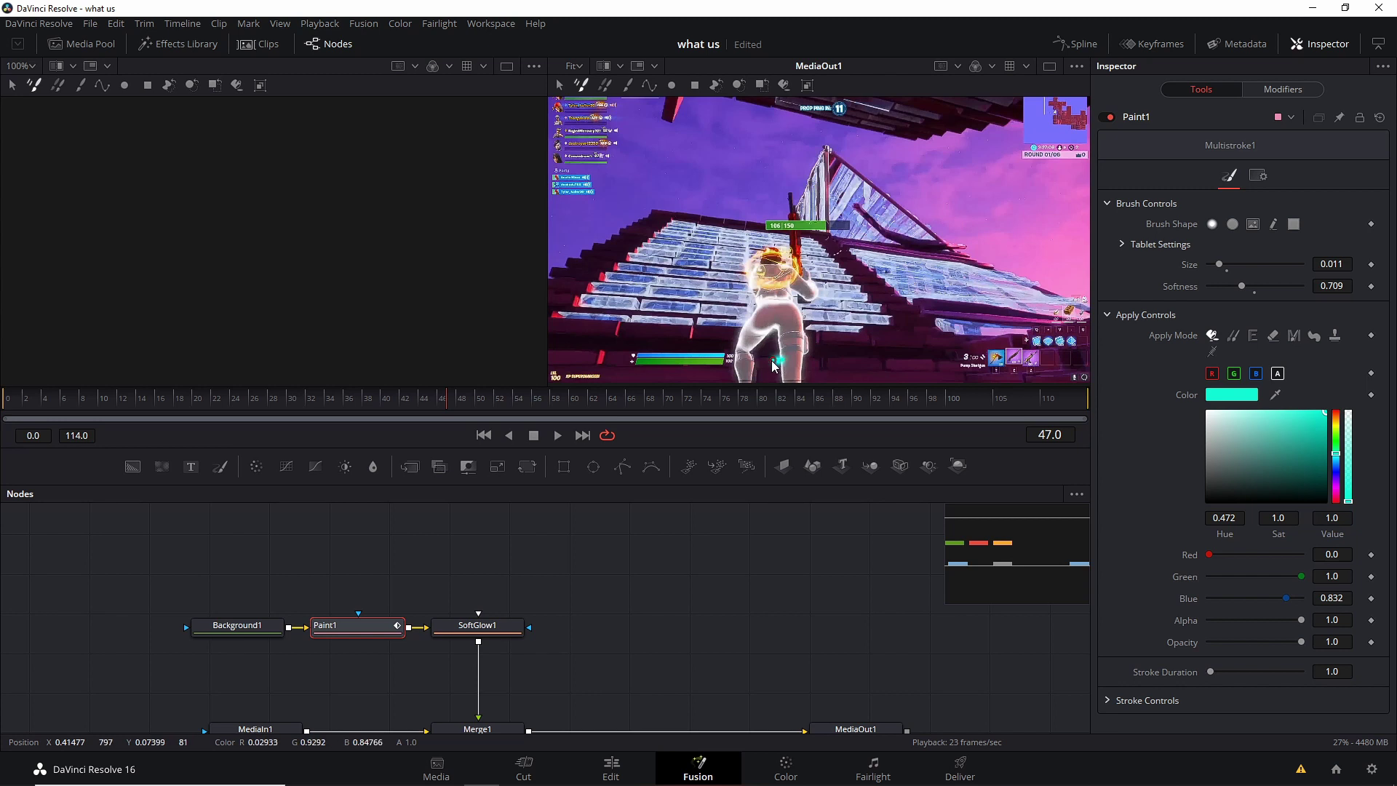
key("Right")
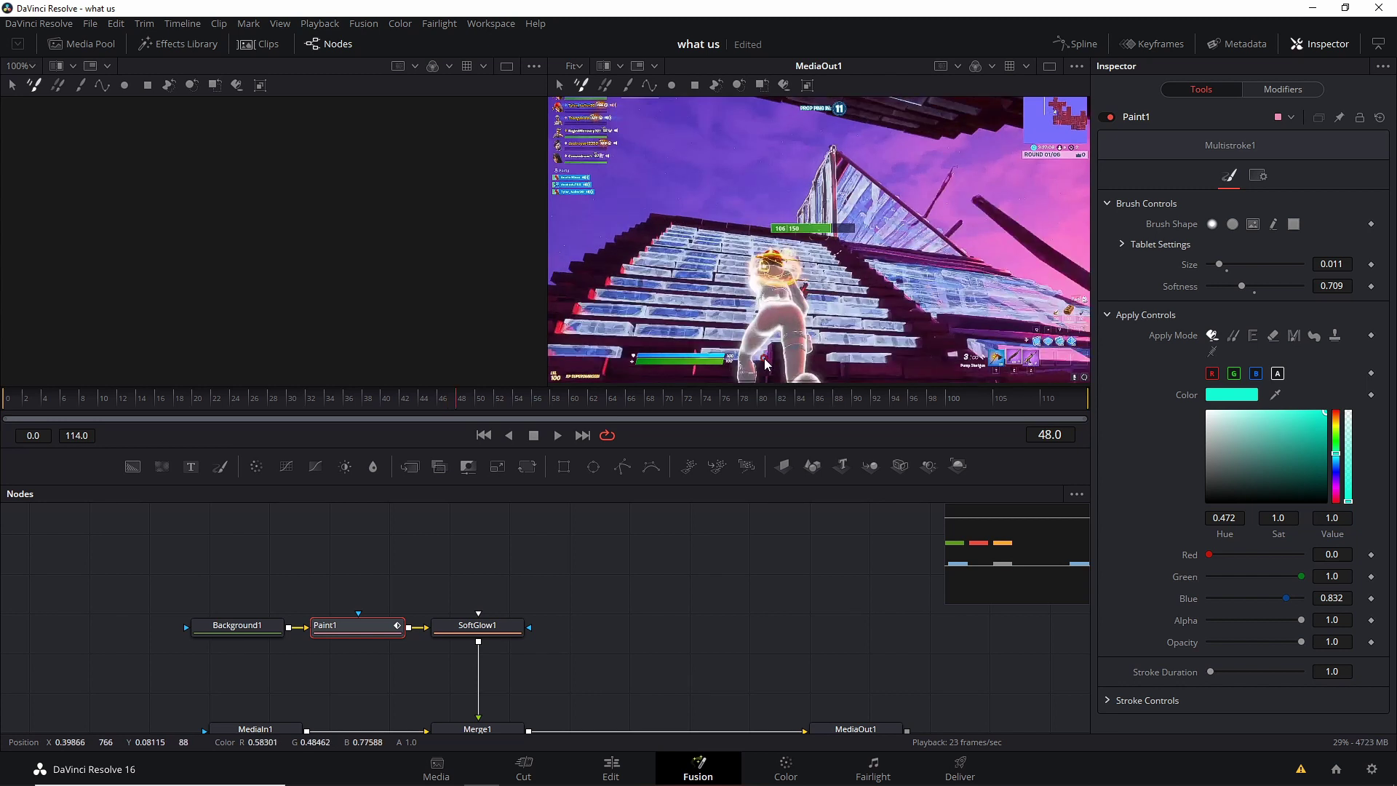
left_click_drag(768, 360, 759, 361)
key("Right")
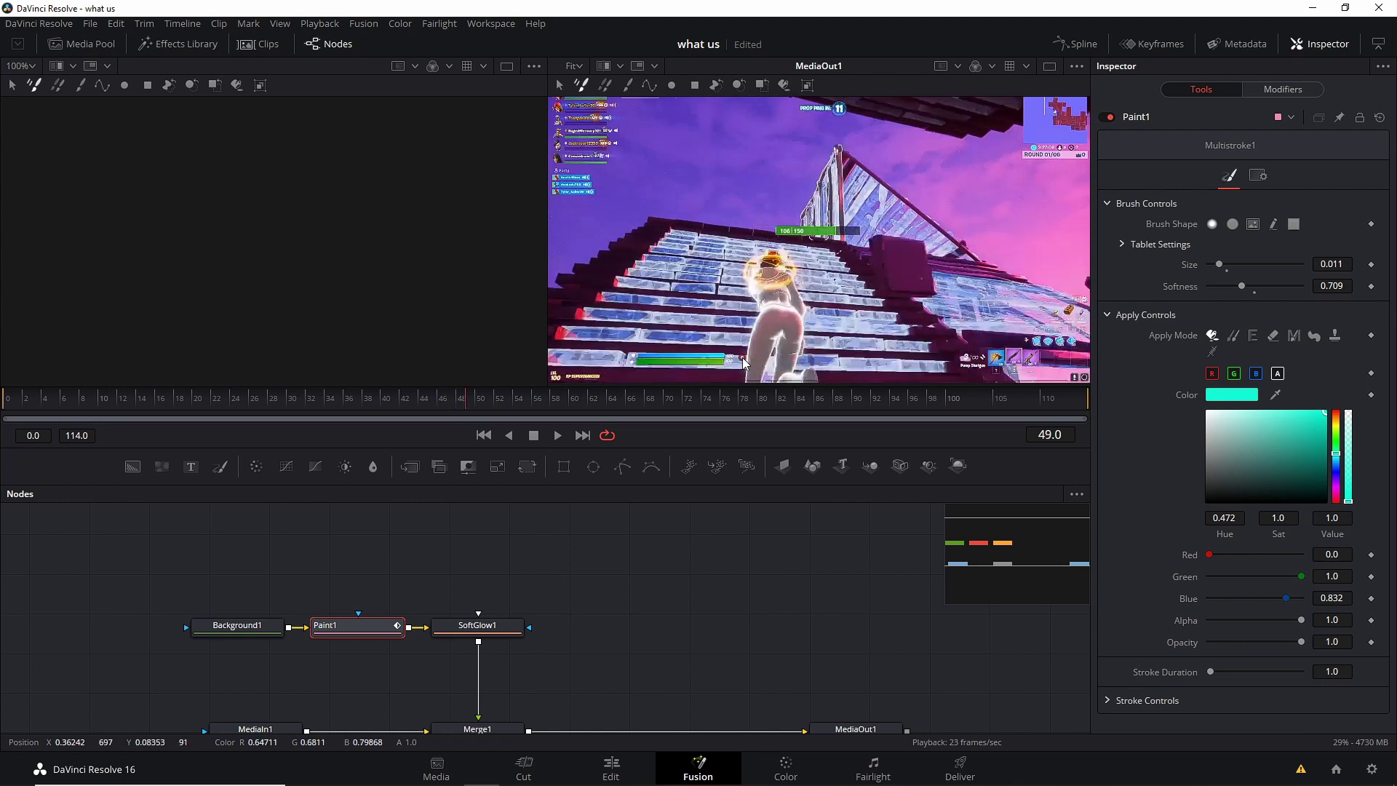
left_click_drag(738, 361, 727, 356)
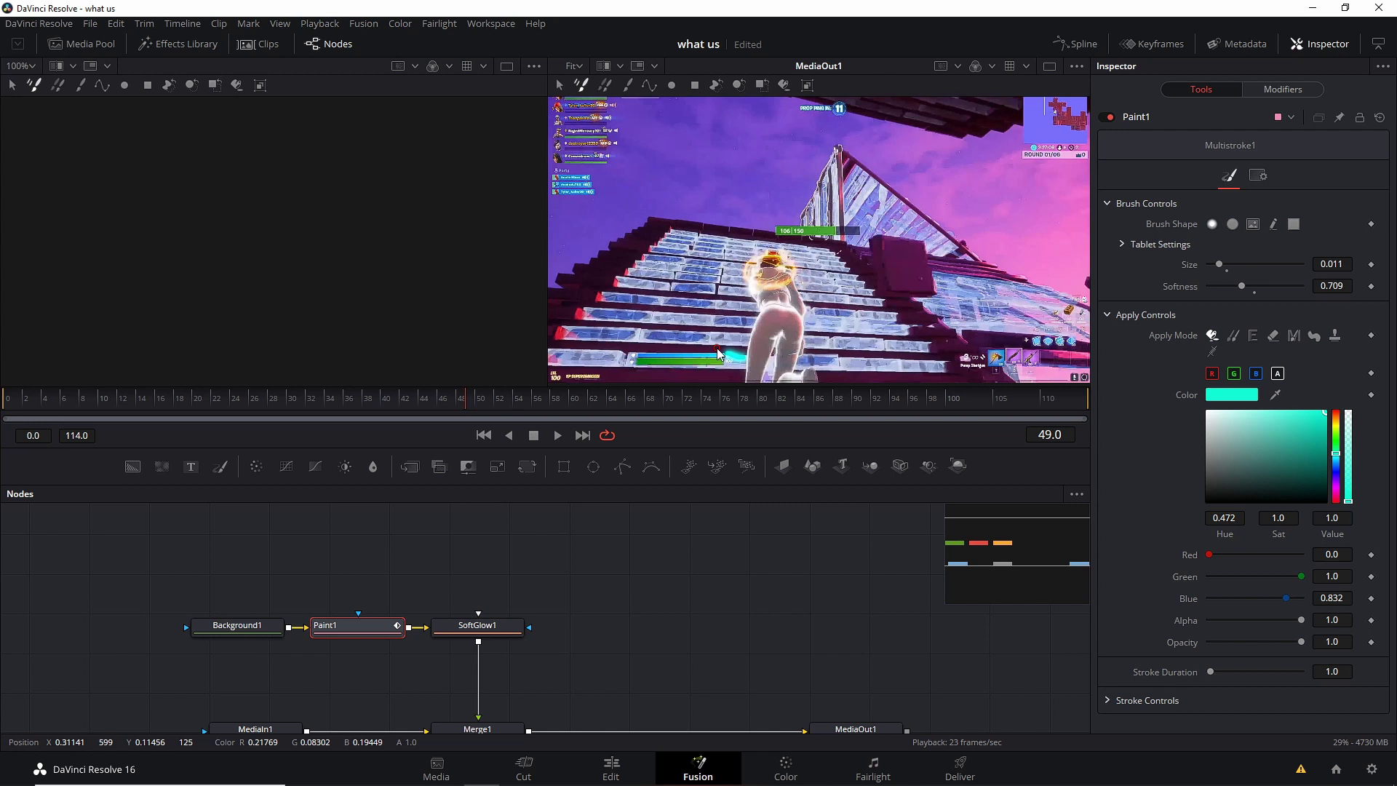
Paint a short upward stroke left of the character's legs on frame 50, redo it shorter, and try and undo one on frame 51.
key("Right")
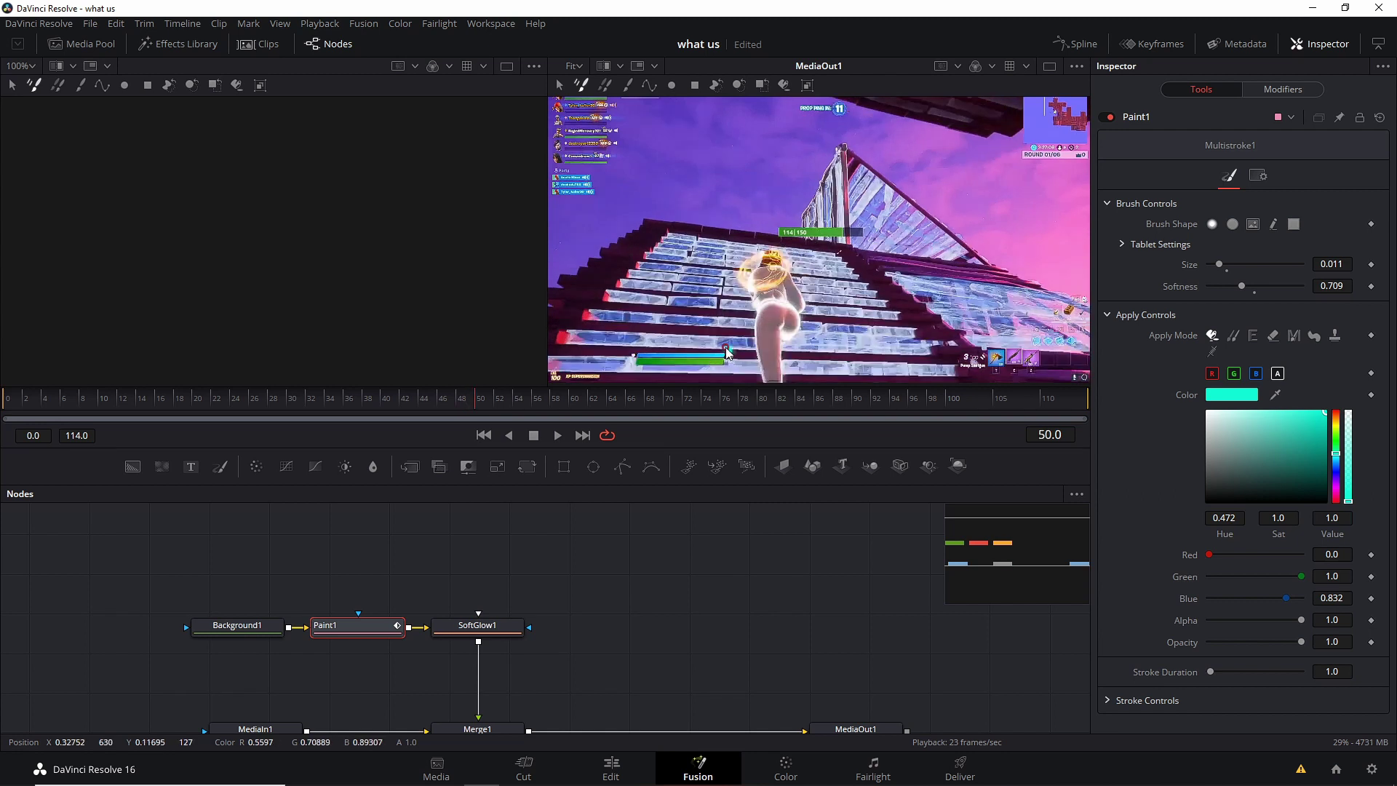
left_click_drag(722, 349, 719, 327)
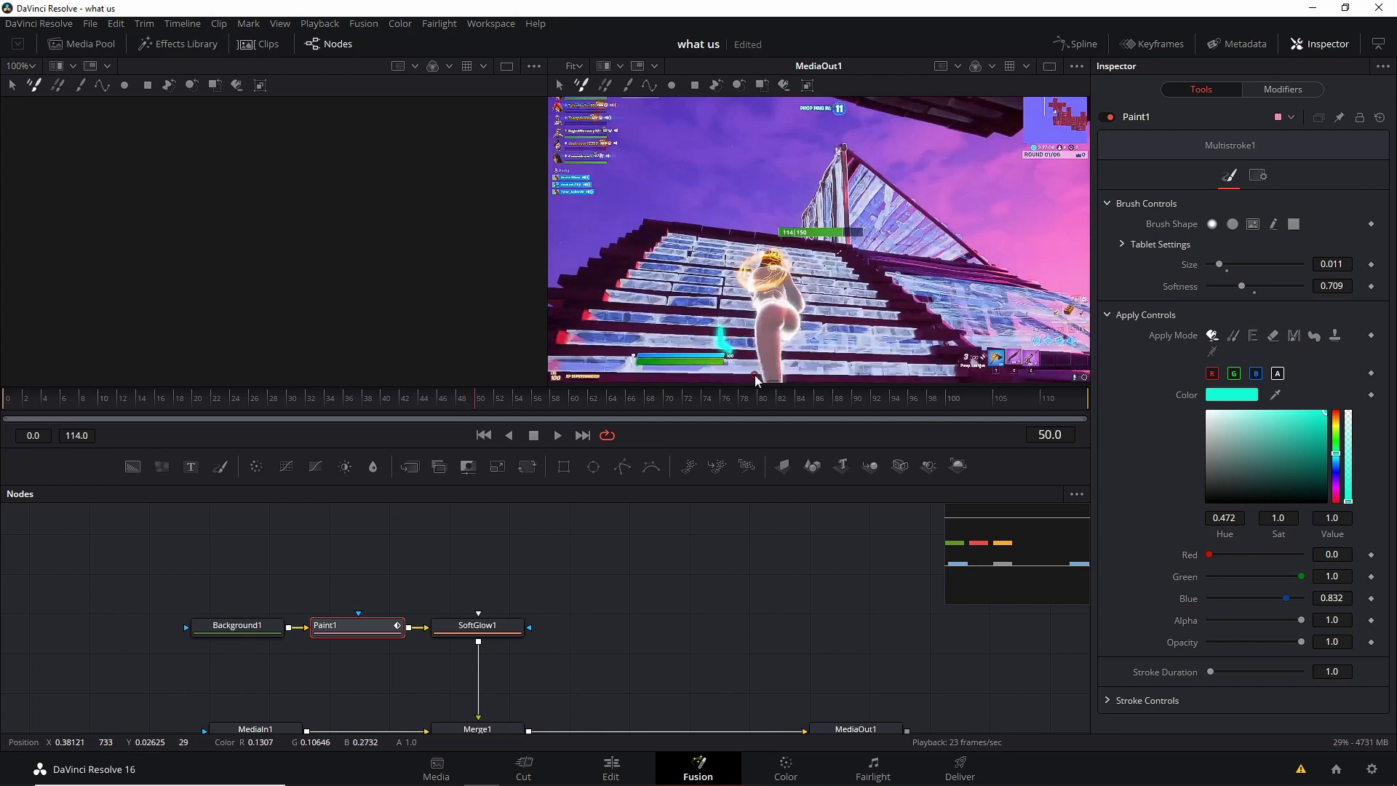
key("ctrl+z")
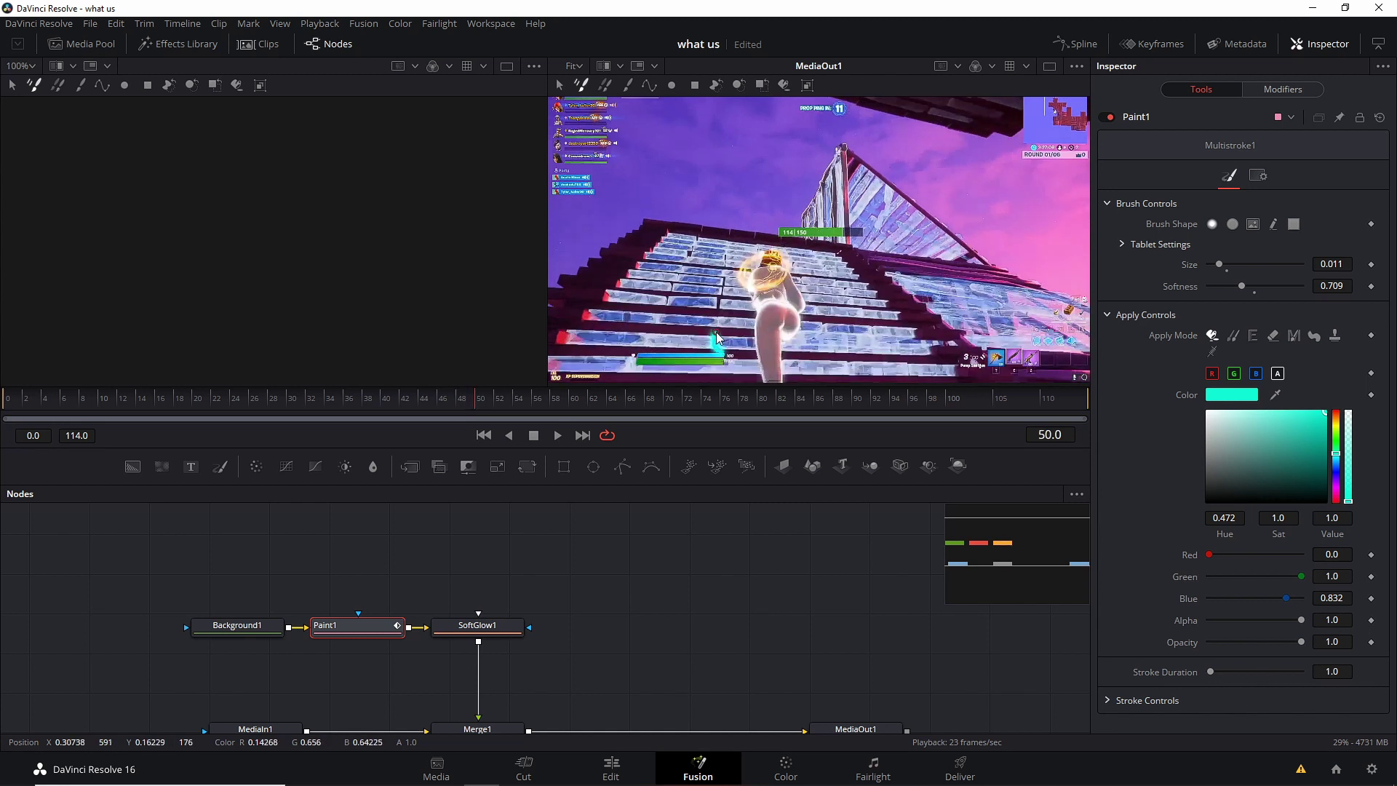
key("Right")
left_click_drag(728, 332, 741, 334)
key("ctrl+z")
key("Left")
key("Right")
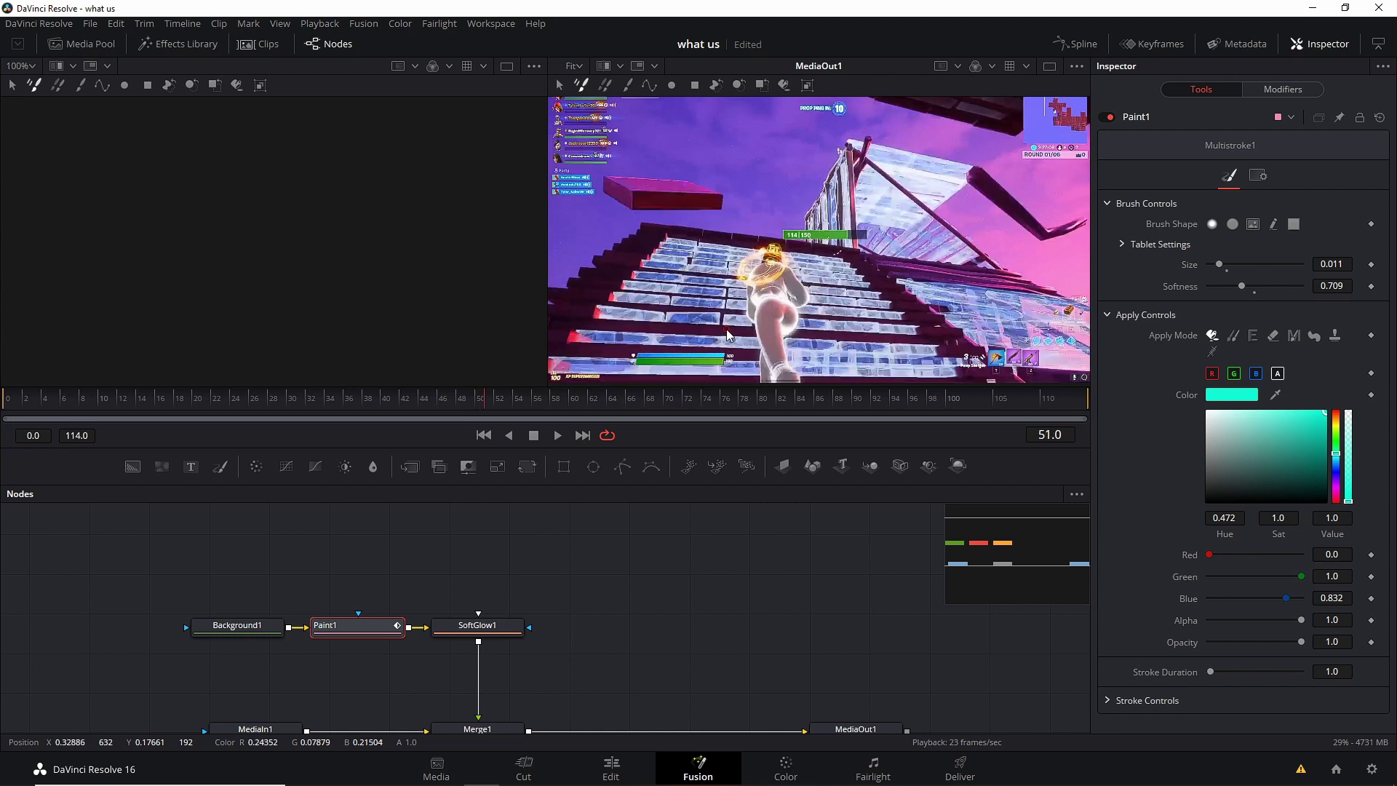
Carry the line rightward across the character's legs and up to the back with short strokes on frames 51 to 55.
key("Right")
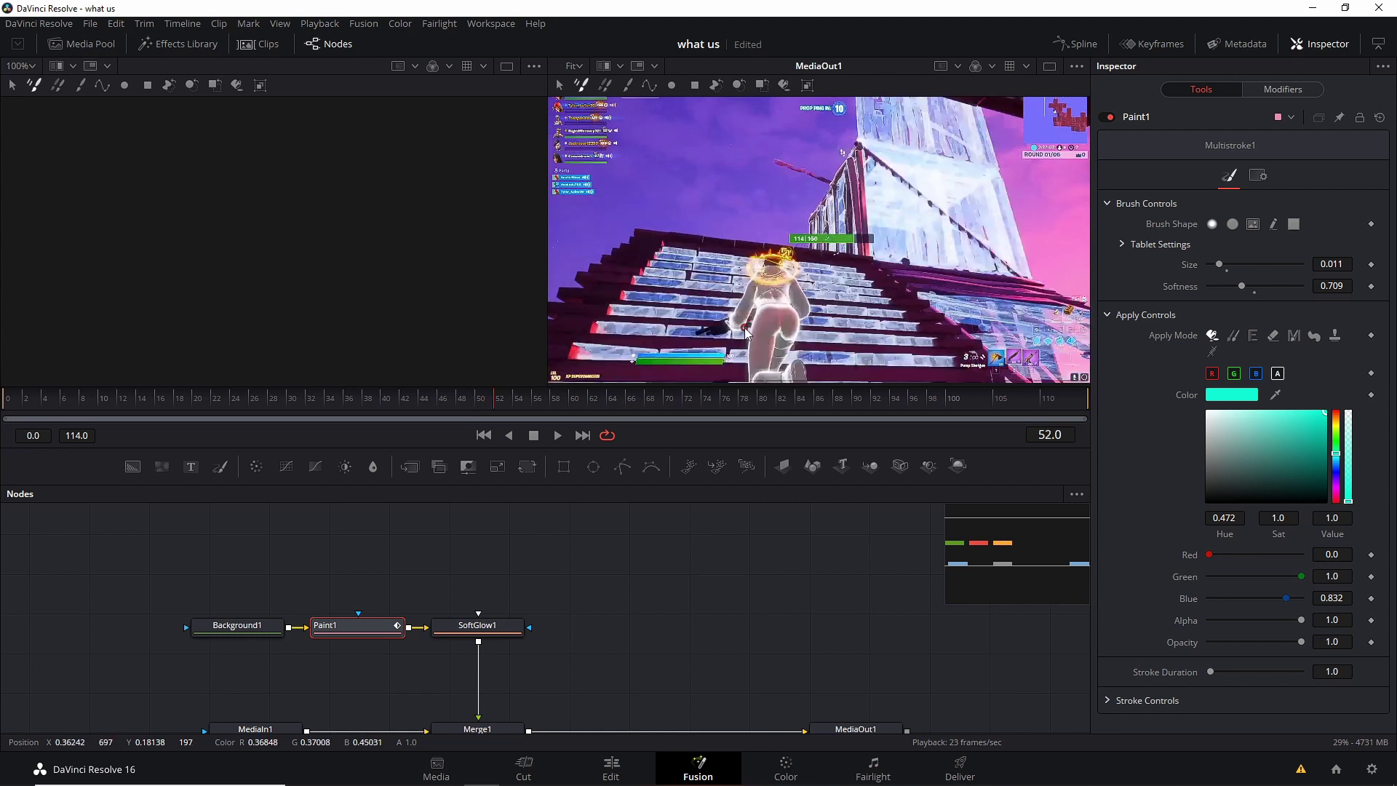
key("Right")
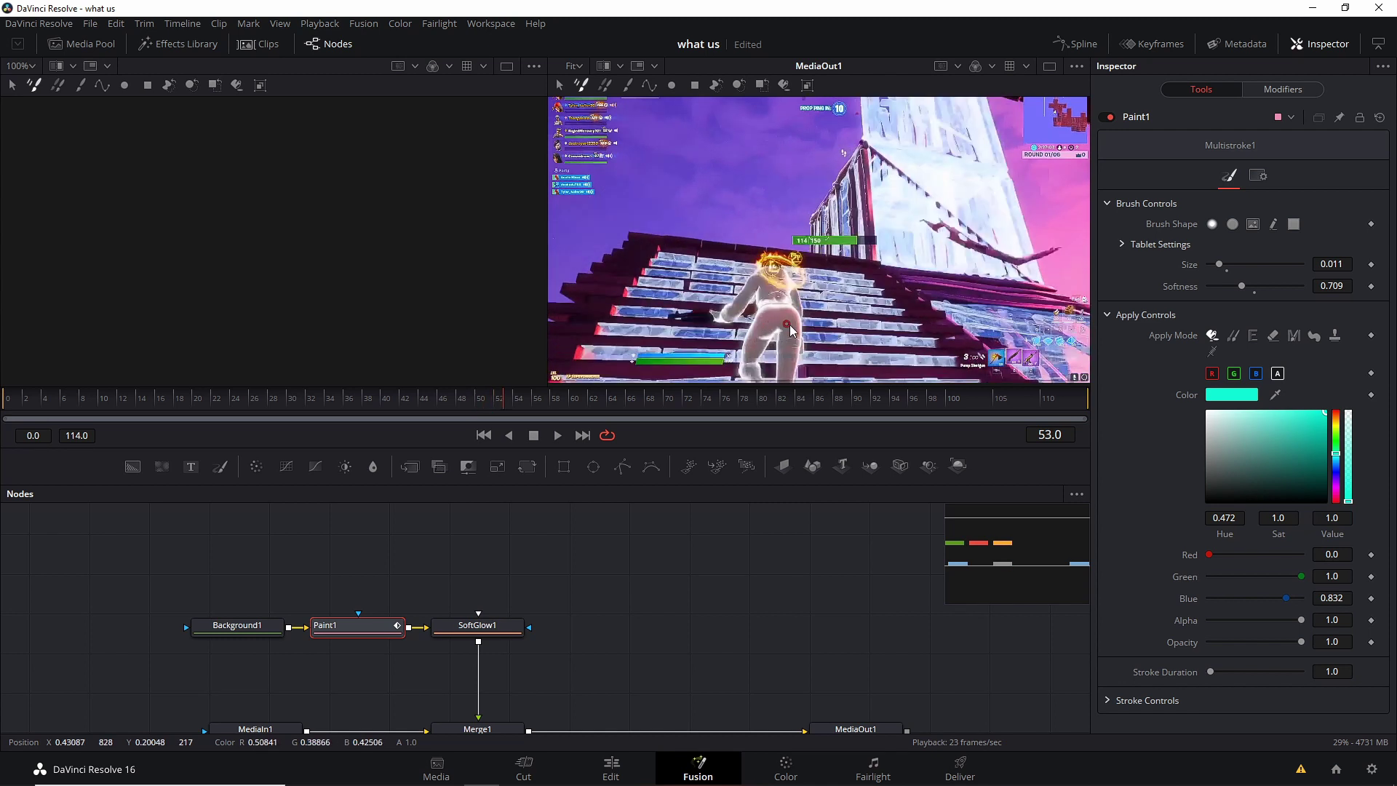
left_click_drag(810, 330, 813, 293)
key("Right")
key("Right")
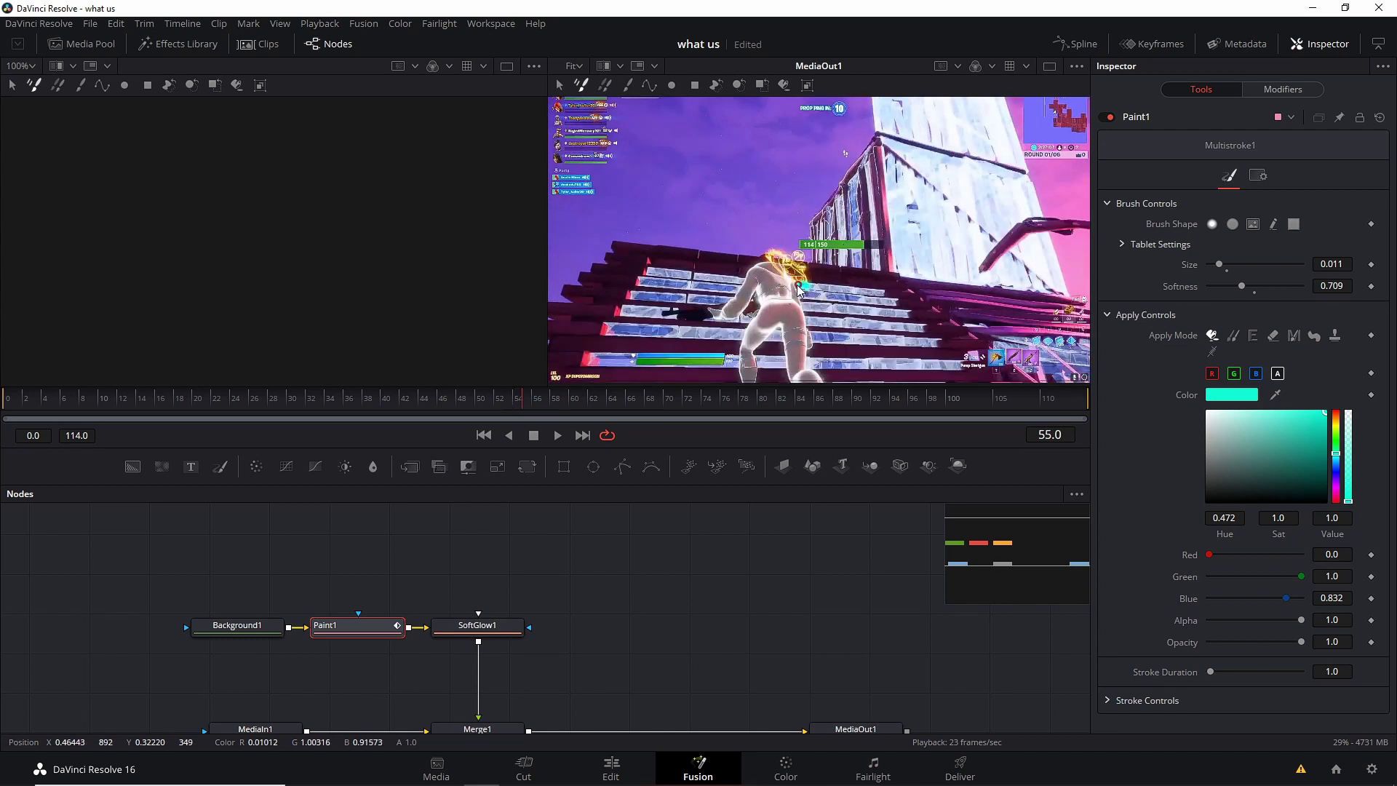
Continue the line leftward across the character's upper body and down its left side with short strokes on frames 56 to 59.
key("Right")
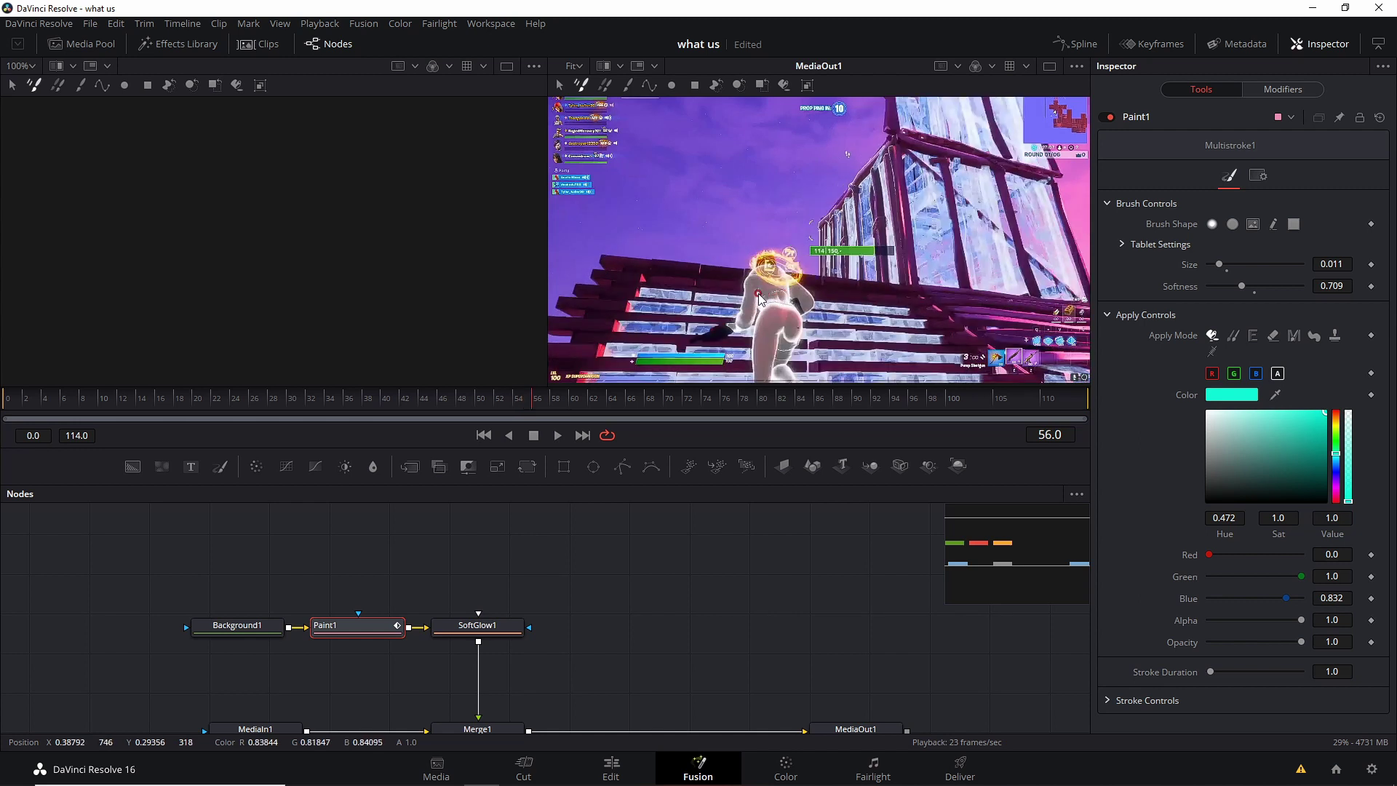
key("Right")
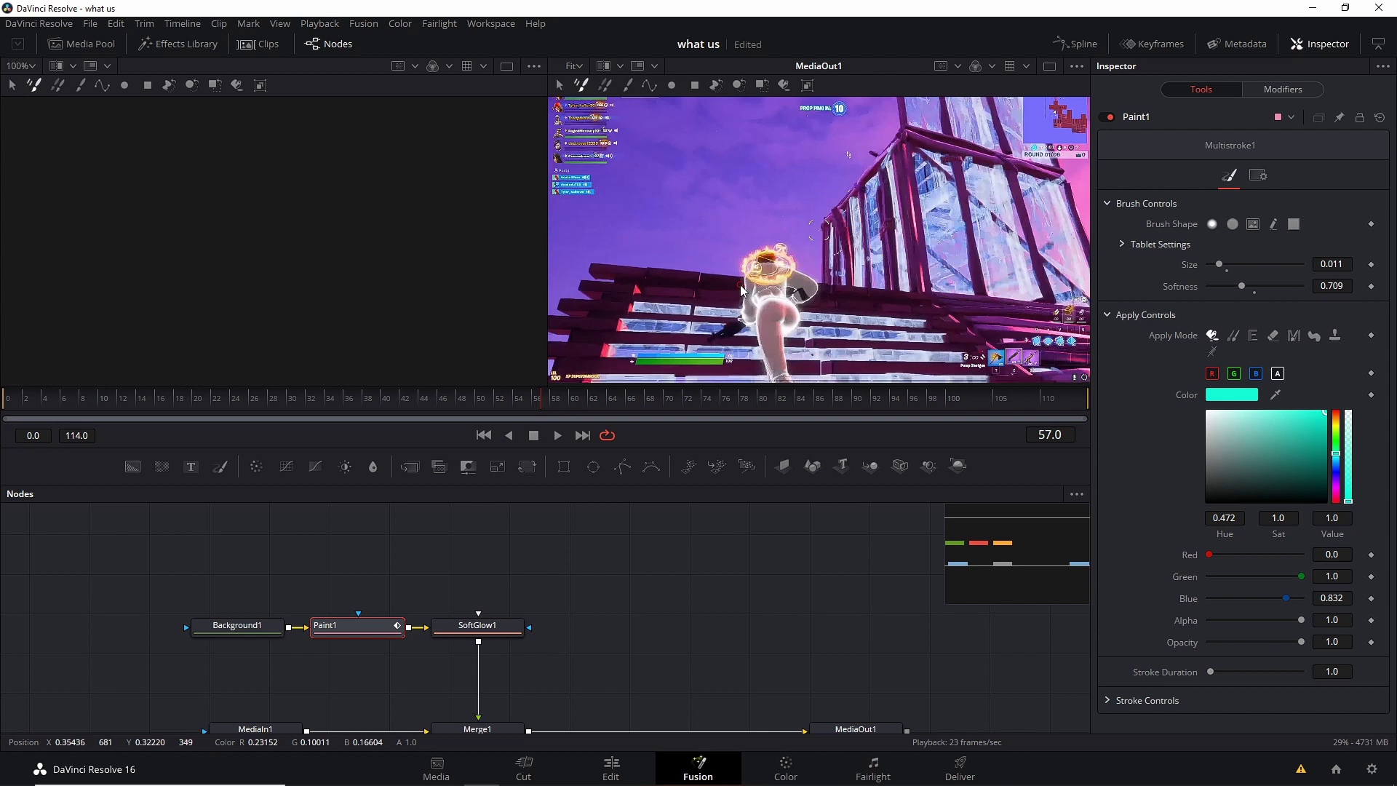
left_click_drag(743, 287, 735, 284)
key("Right")
left_click_drag(731, 287, 727, 305)
key("Right")
Wrap the line rightward across the character's waist and down the right side with short strokes on frames 60 to 65.
key("Right")
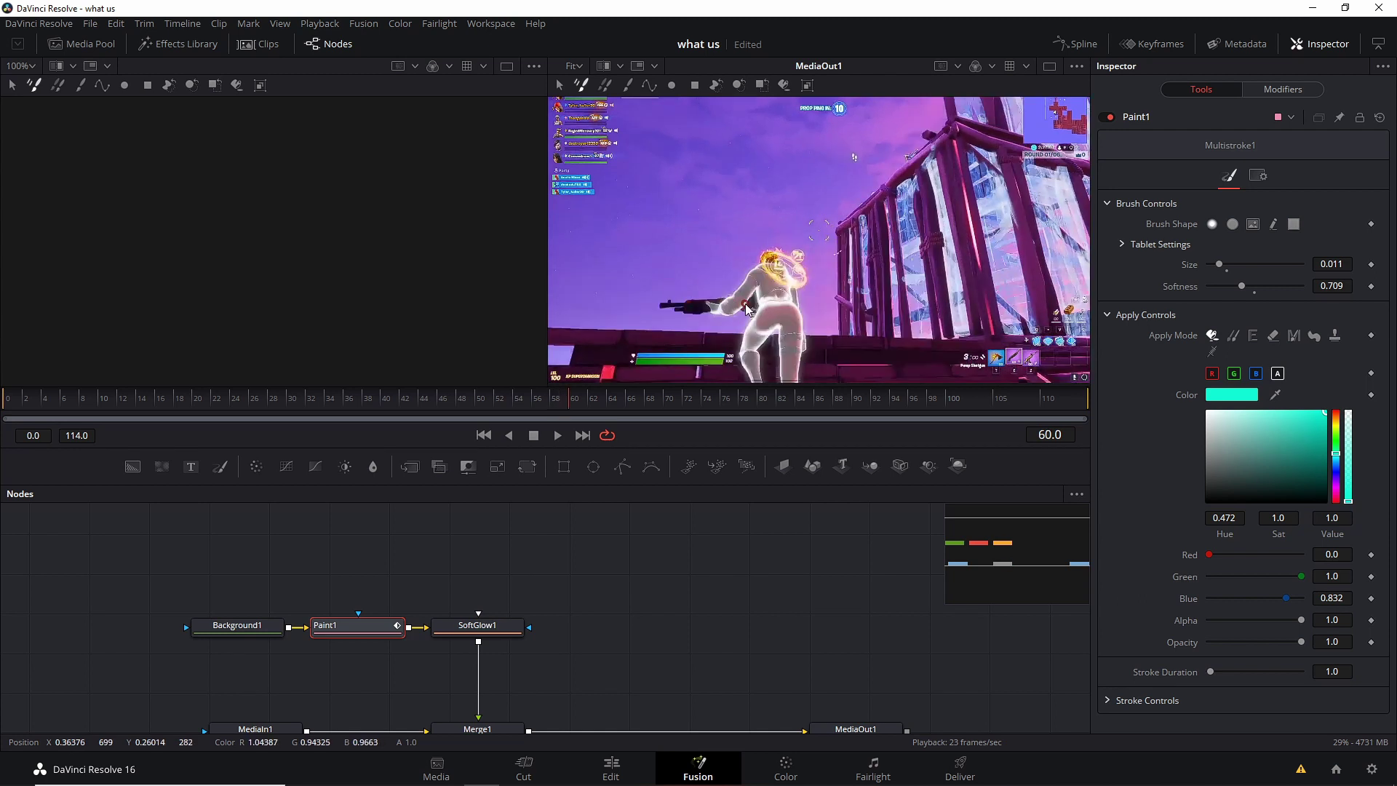
key("Right")
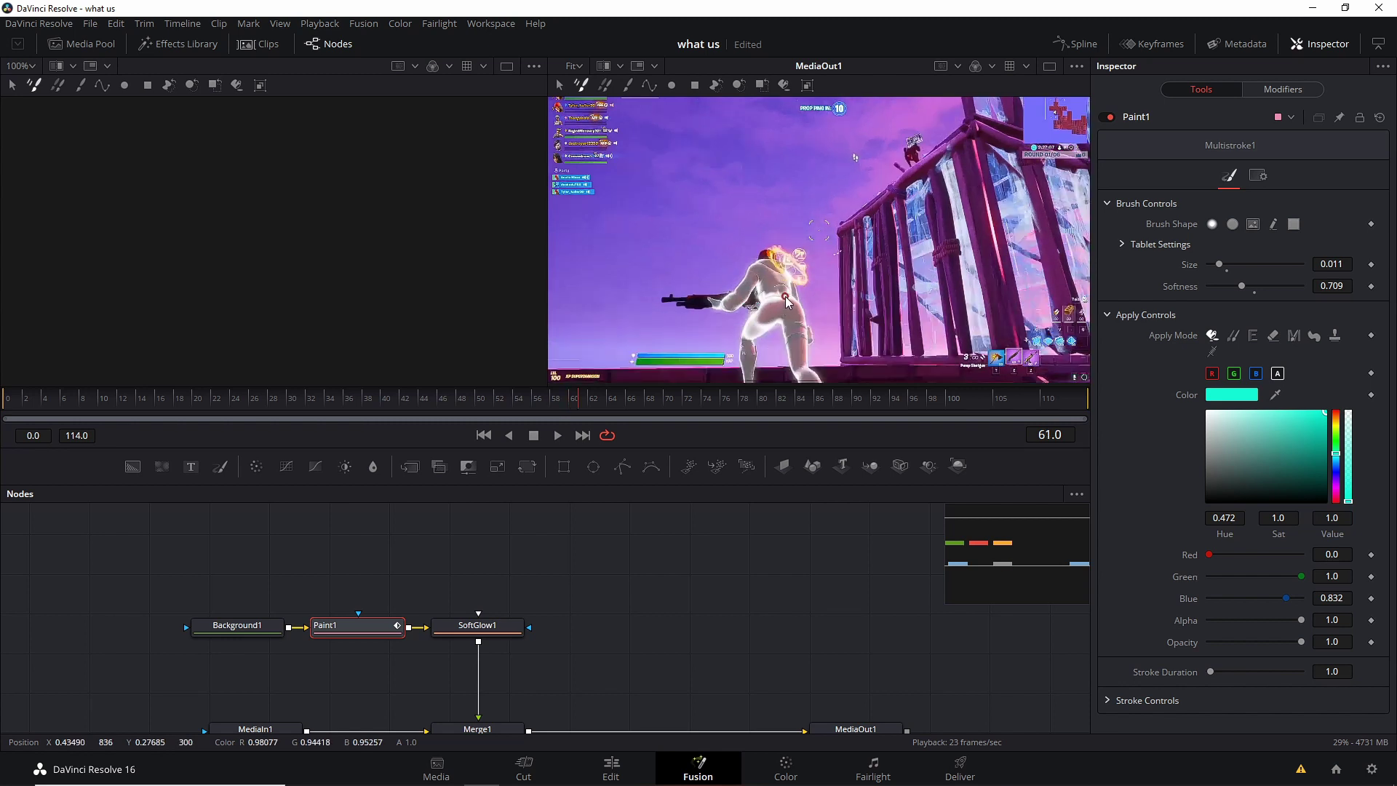
key("Right")
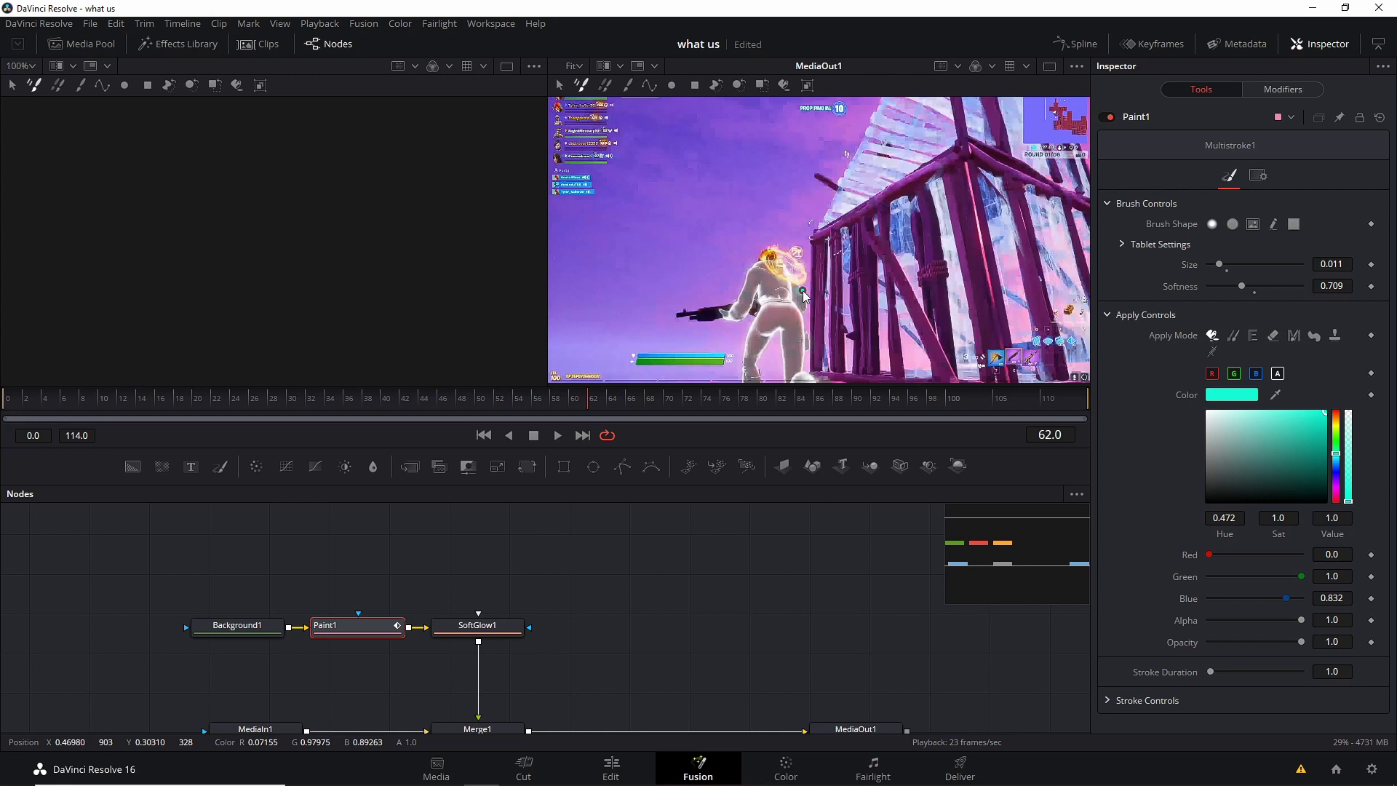
key("Right")
mouse_move(810, 290)
left_mouse_down()
mouse_move(832, 293)
mouse_move(813, 325)
left_mouse_up()
key("Right")
key("Right")
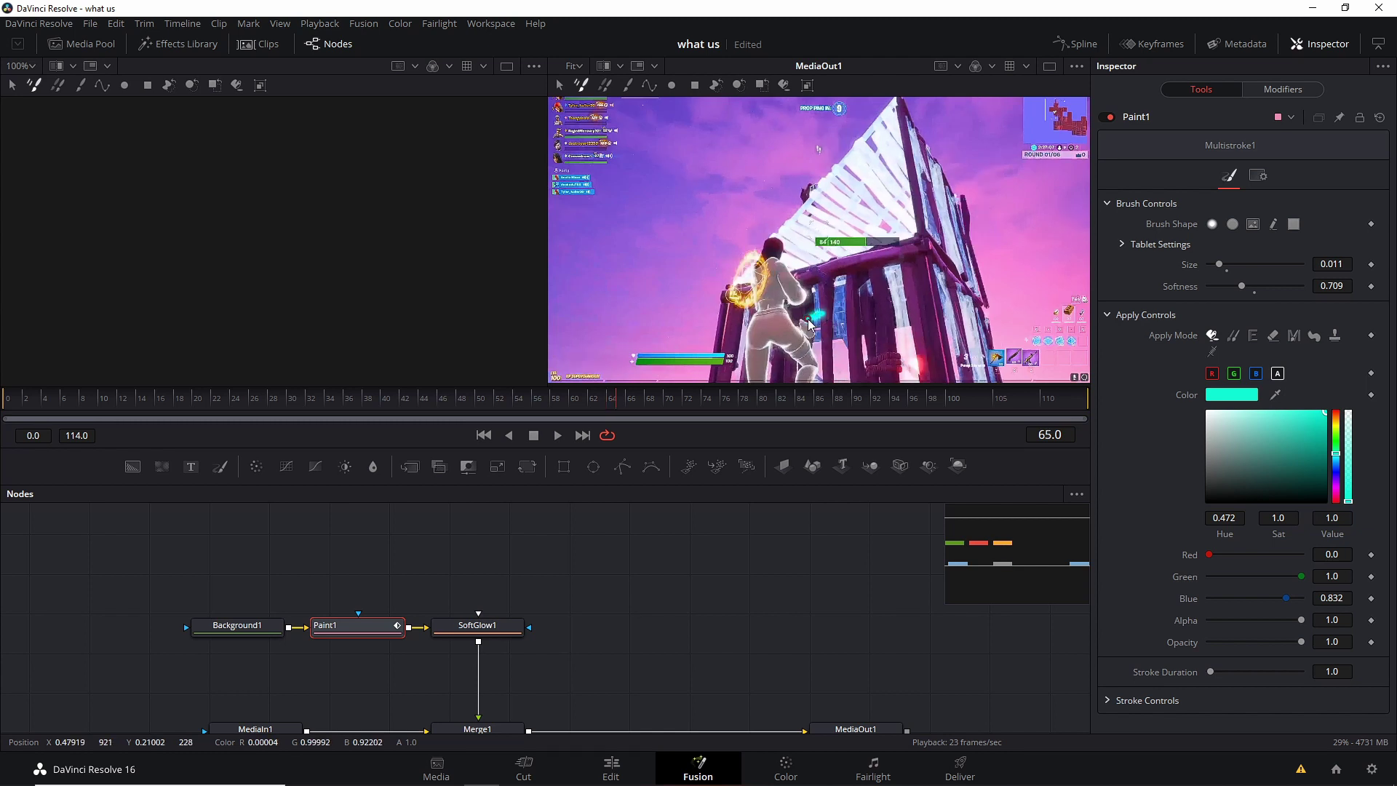
Carry the turquoise line leftward across the character's hips and down beside the left leg with short strokes on frames 66 to 72.
key("Right")
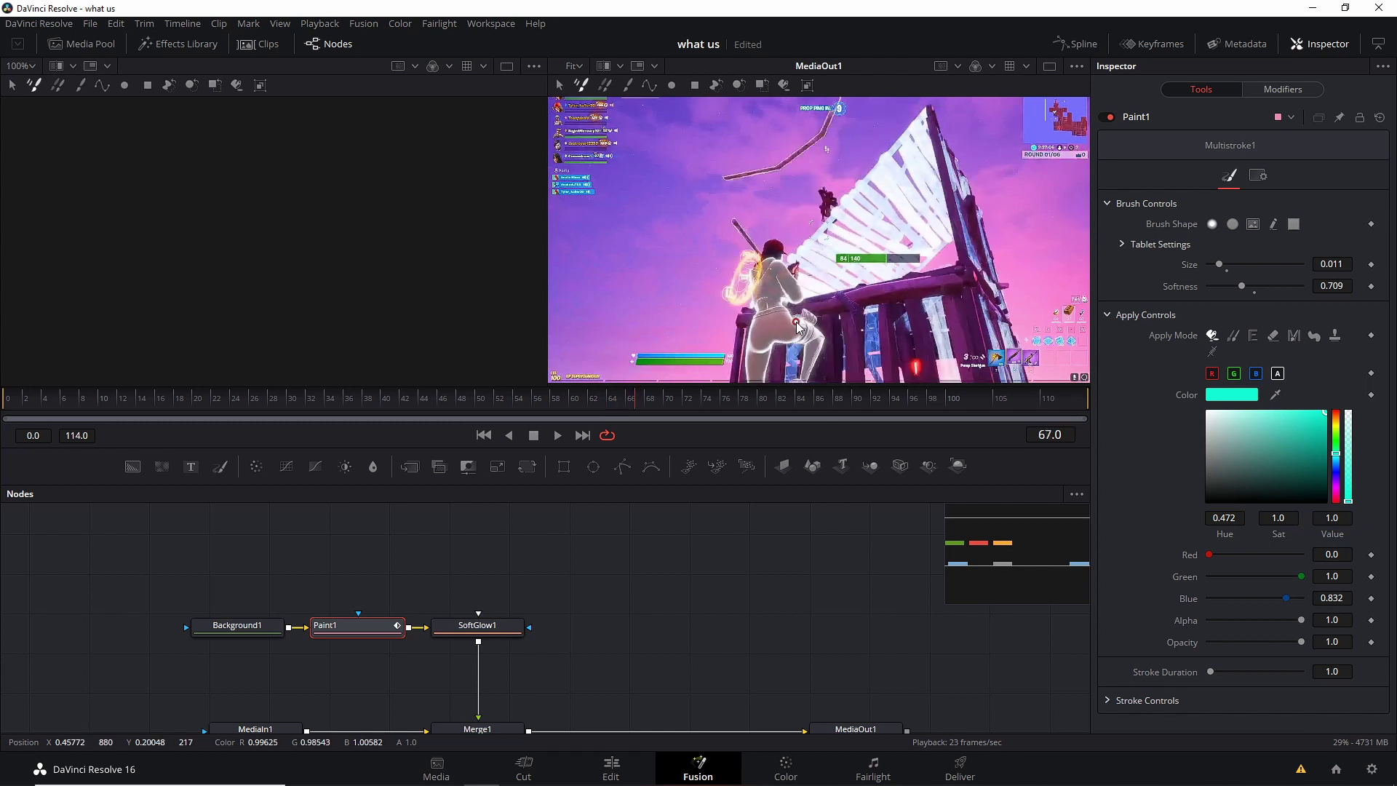
key("Right")
key("Right")
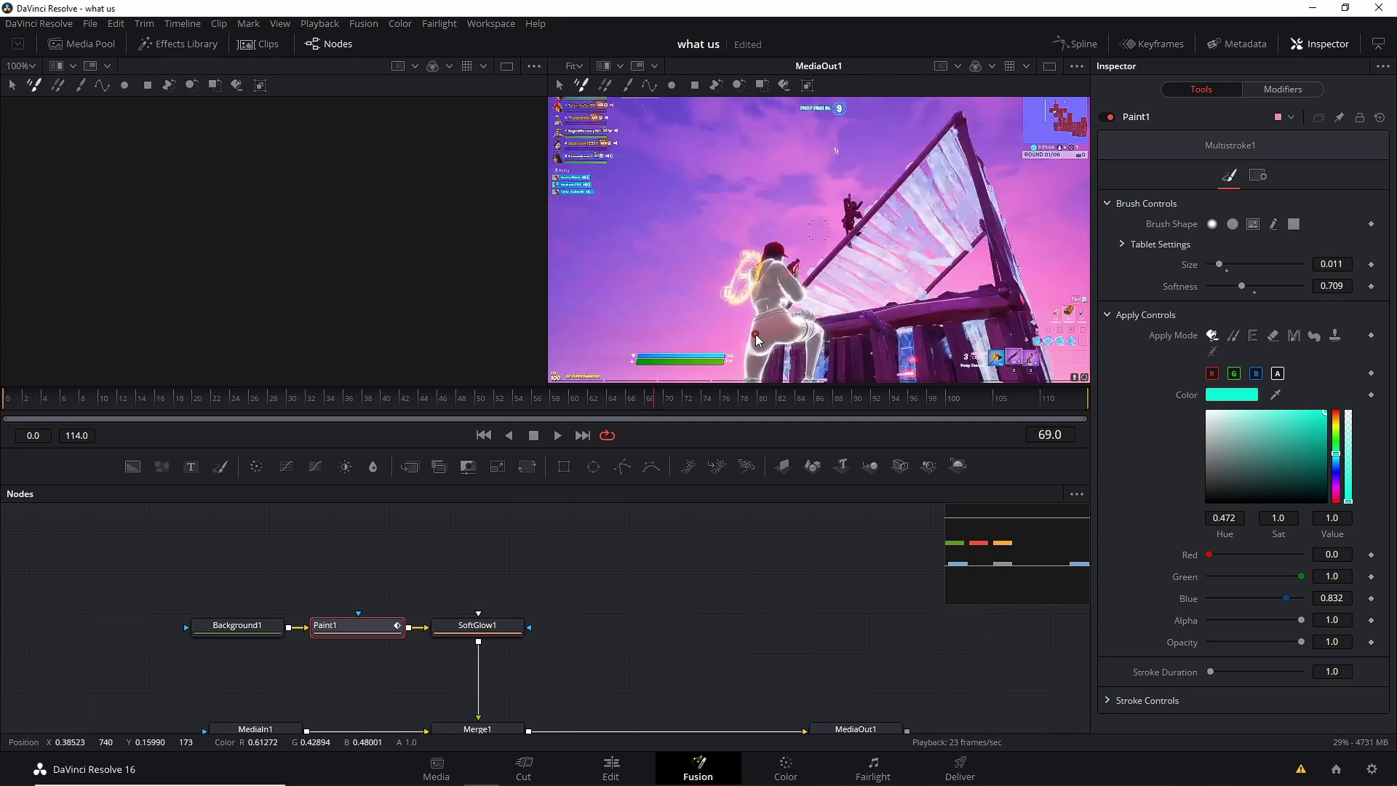
mouse_move(742, 340)
left_mouse_down()
mouse_move(714, 360)
mouse_move(738, 370)
left_mouse_up()
key("Right")
key("Right")
Bring the turquoise line rightward across the character's lower legs with short strokes on frames 73 to 76.
key("Right")
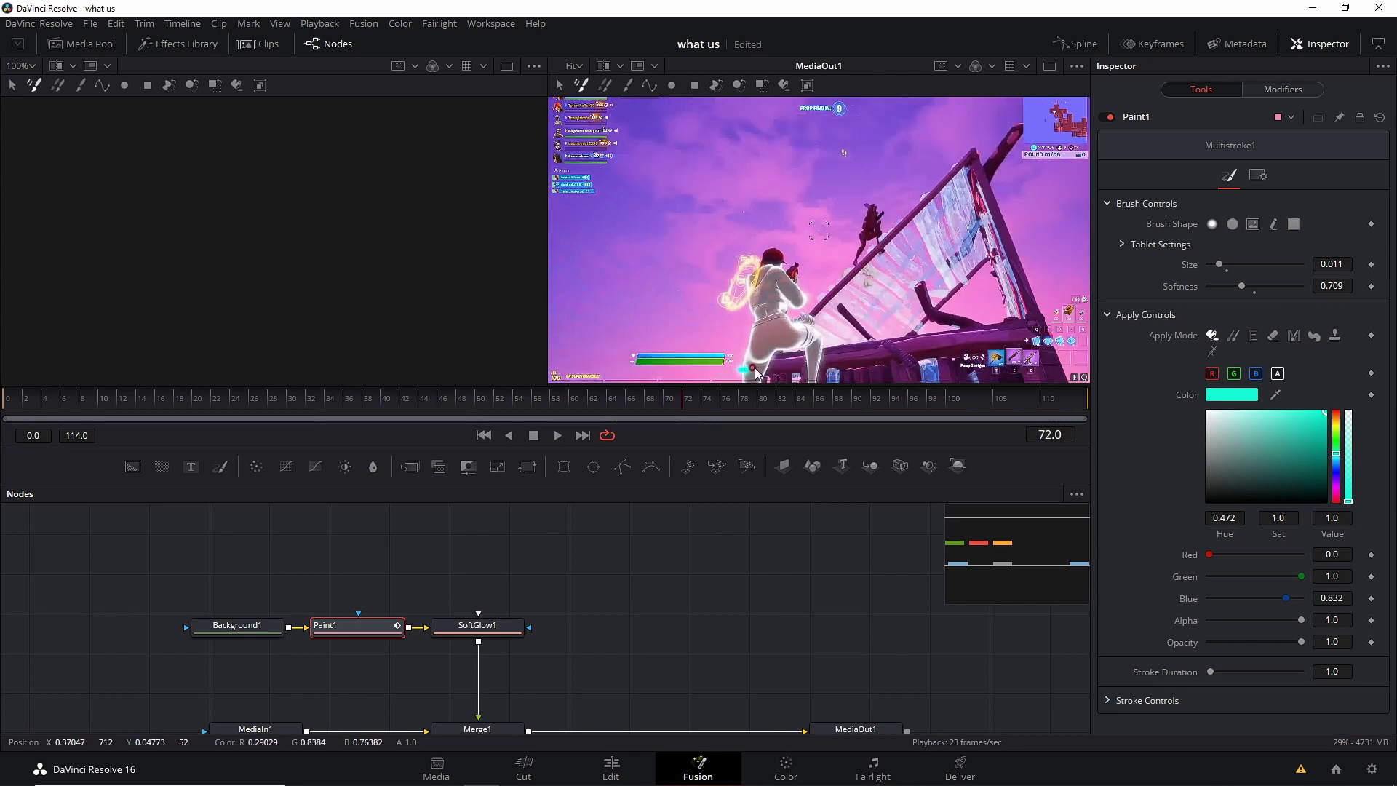
key("Right")
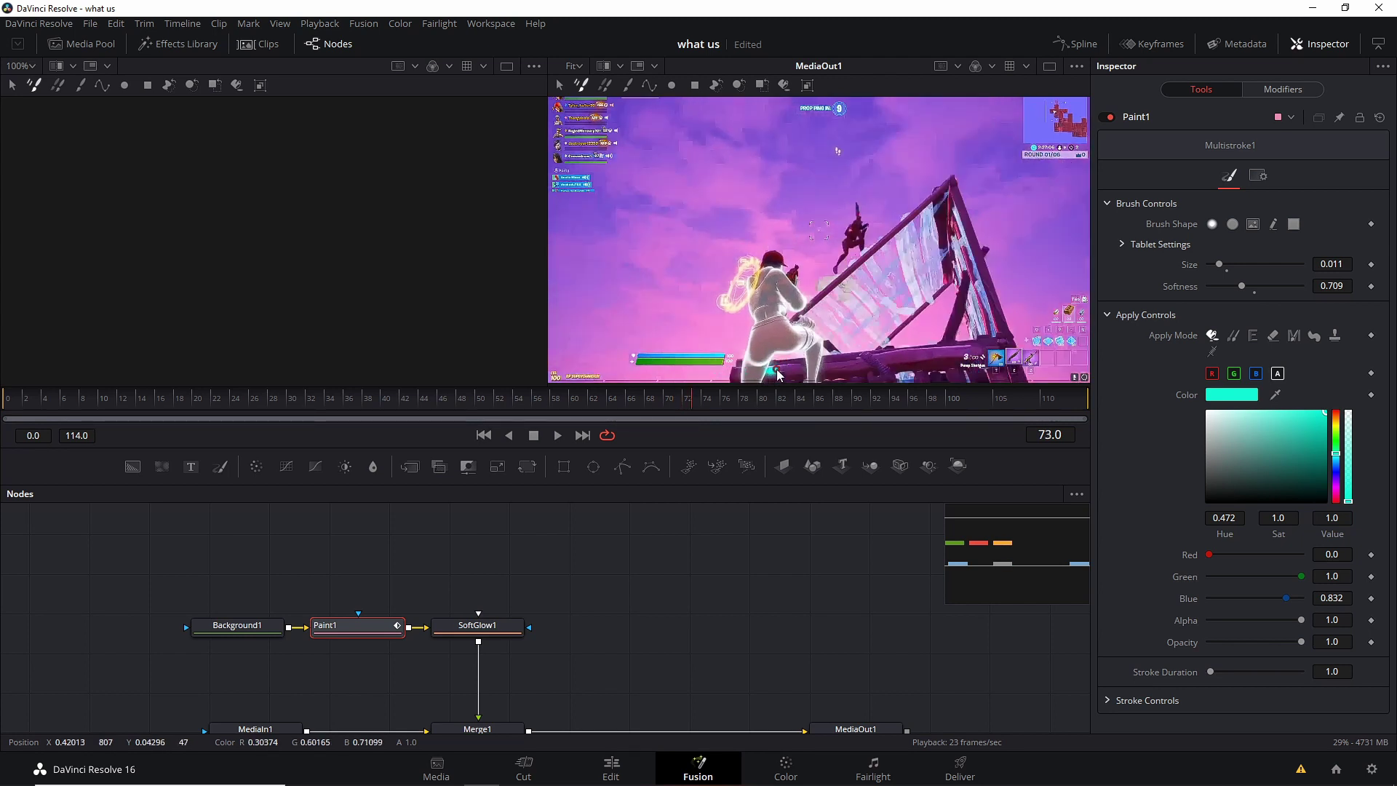
key("Right")
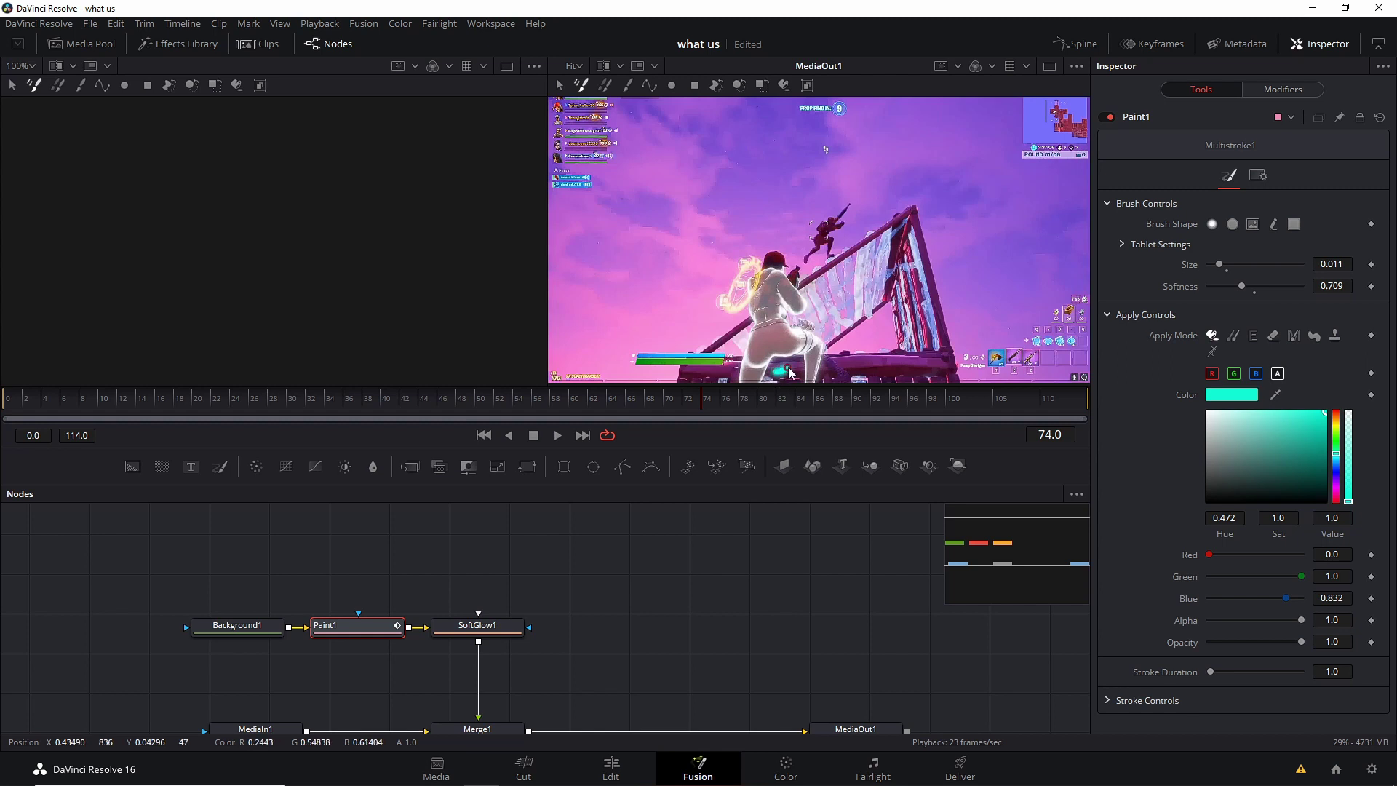
key("Right")
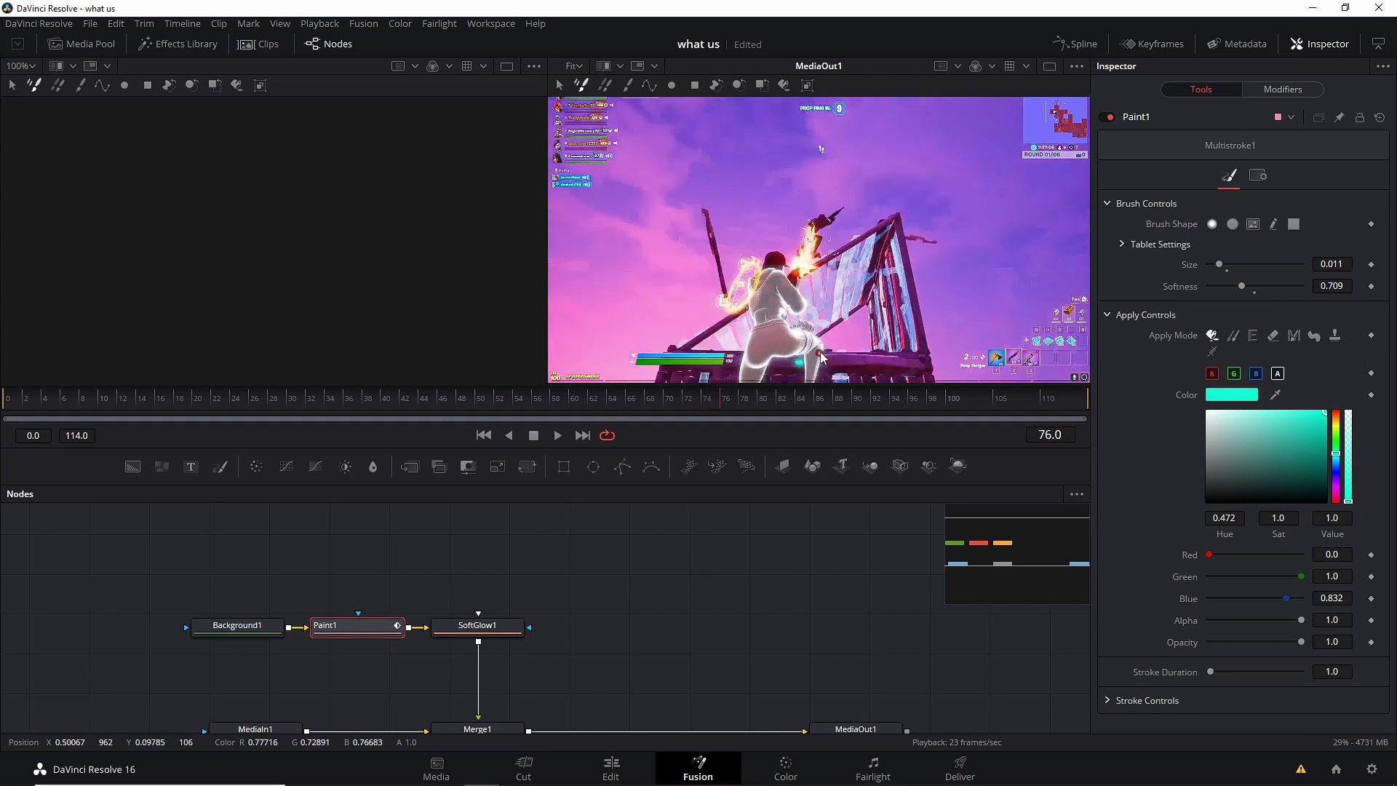
key("Right")
Play the clip from frame 0 to review the painted turquoise line, and stop the playback.
left_click_drag(645, 400, 2, 504)
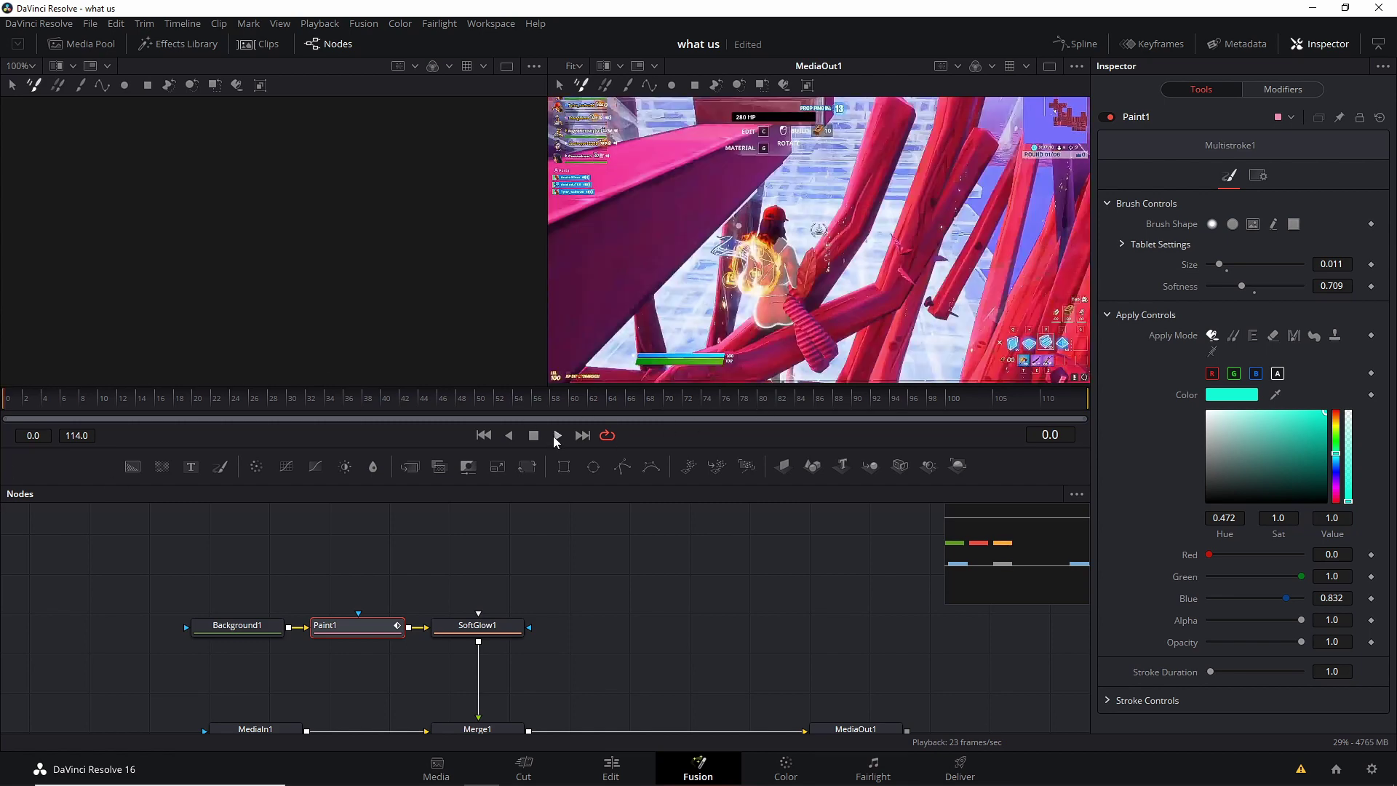
left_click(555, 435)
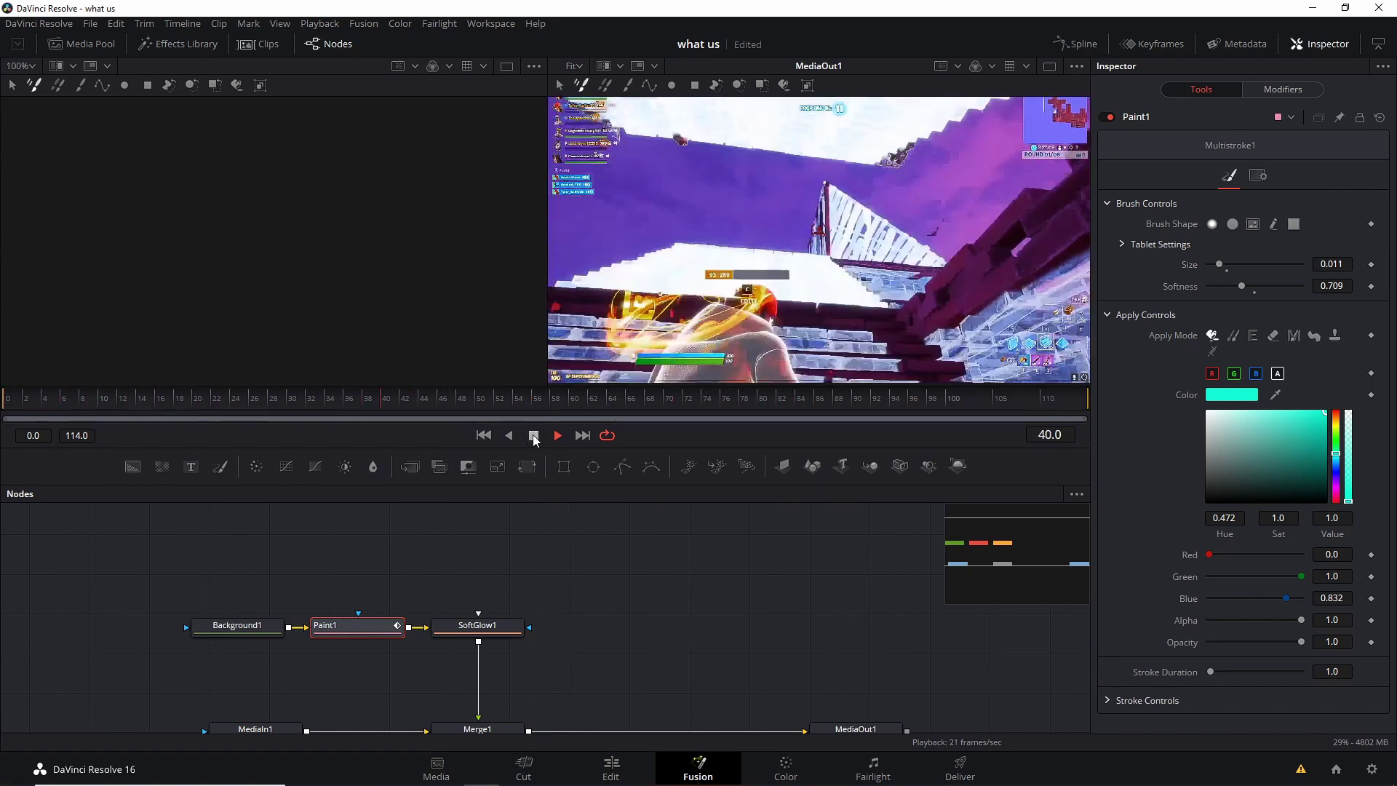
left_click(533, 434)
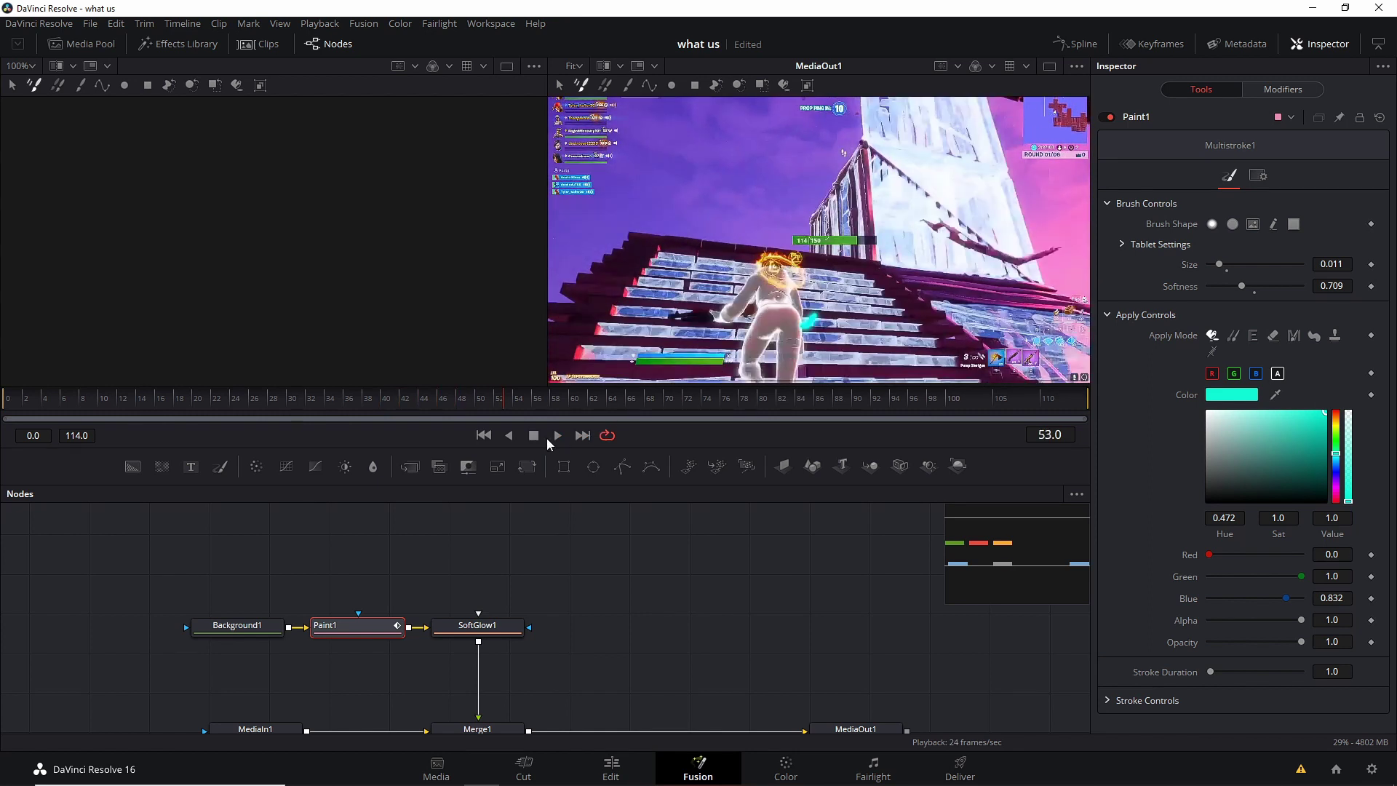
Return to frame 46 and set the brush to purple (hue 0.72, saturation 0.705, value 0.937) with size 0.031.
key("Left")
key("Left")
key("Left")
key("Left")
key("Left")
key("Left")
key("Left")
key("Left")
key("Left")
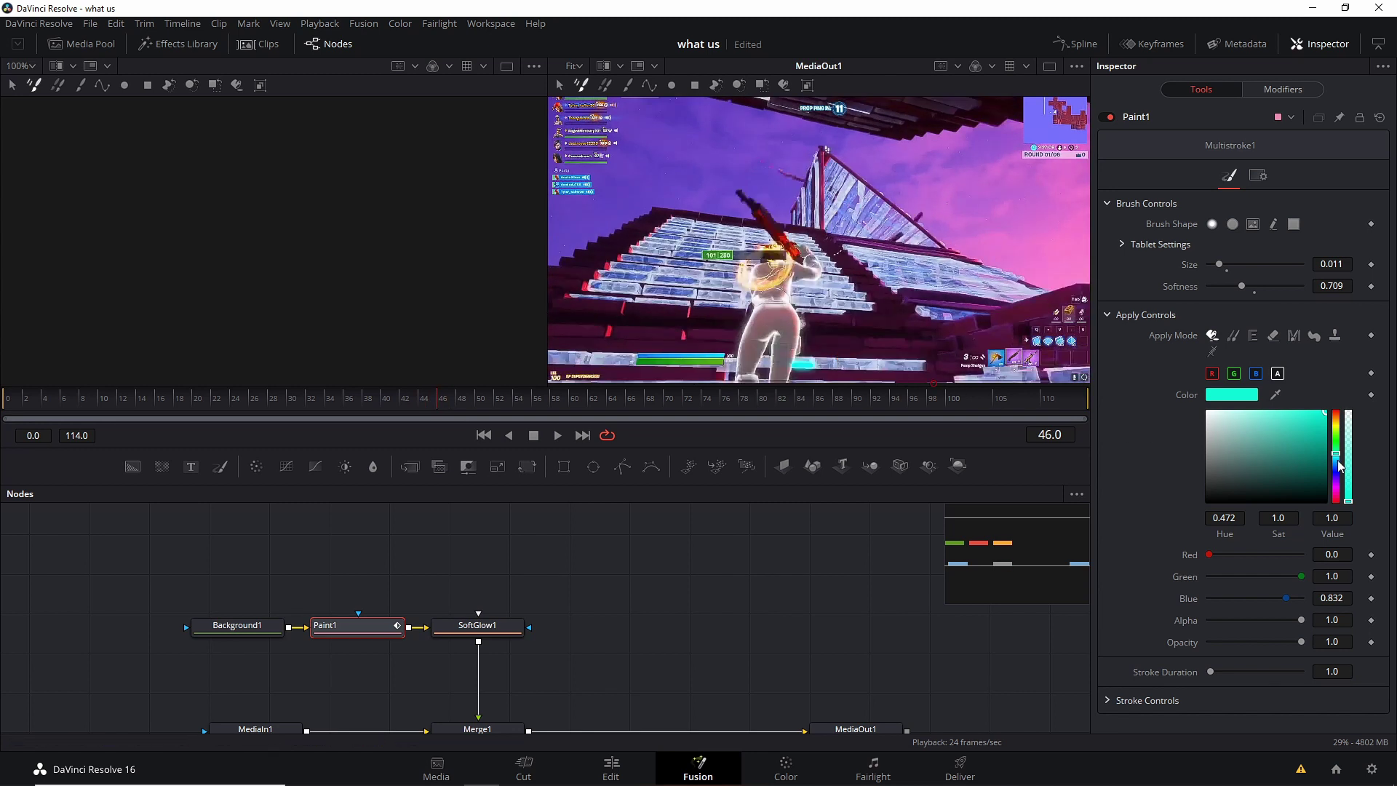
mouse_move(1337, 459)
left_mouse_down()
mouse_move(1336, 493)
mouse_move(1329, 477)
left_mouse_up()
left_click_drag(1284, 430, 1292, 417)
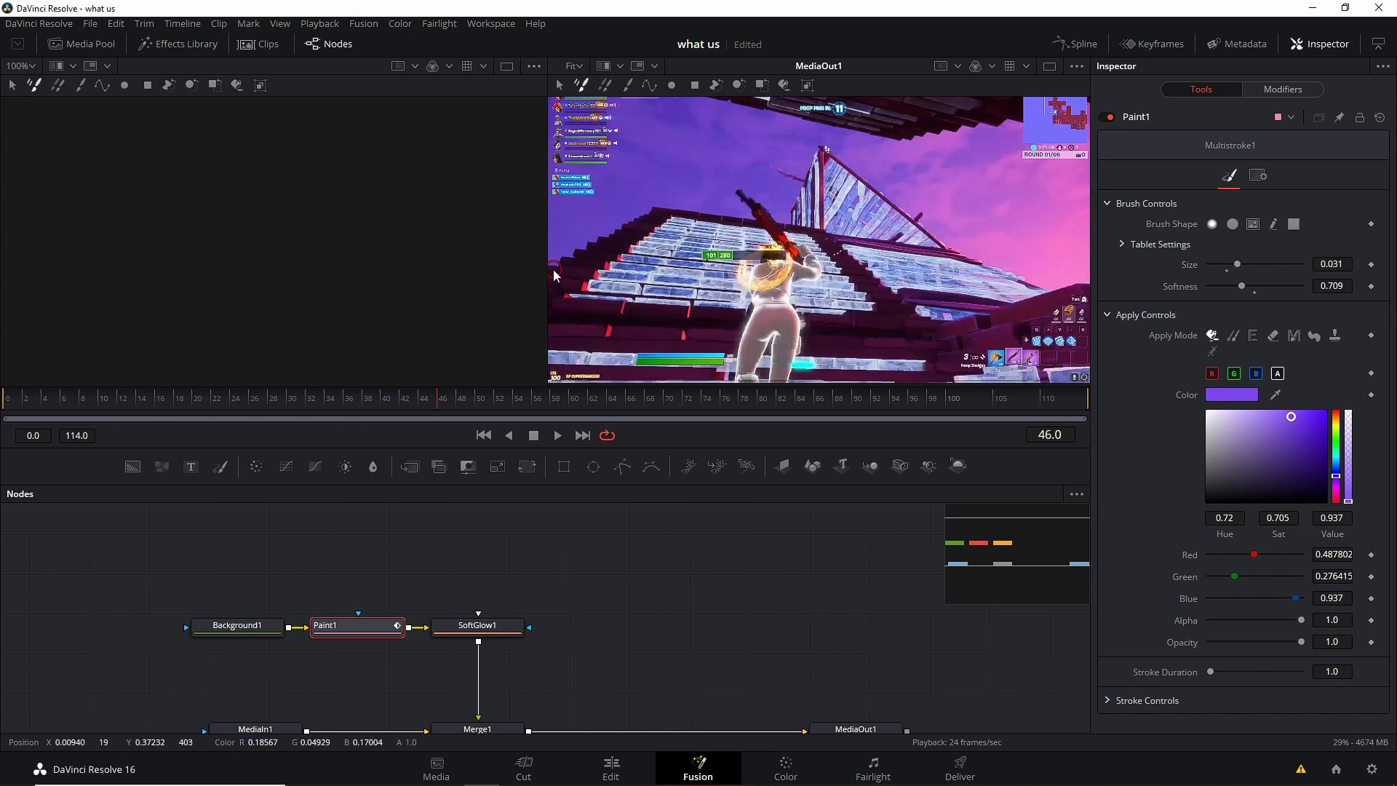
Try a purple stroke at the picture's left edge on frame 46, undo it, and set the brush softness to 1.309.
left_click_drag(555, 274, 588, 241)
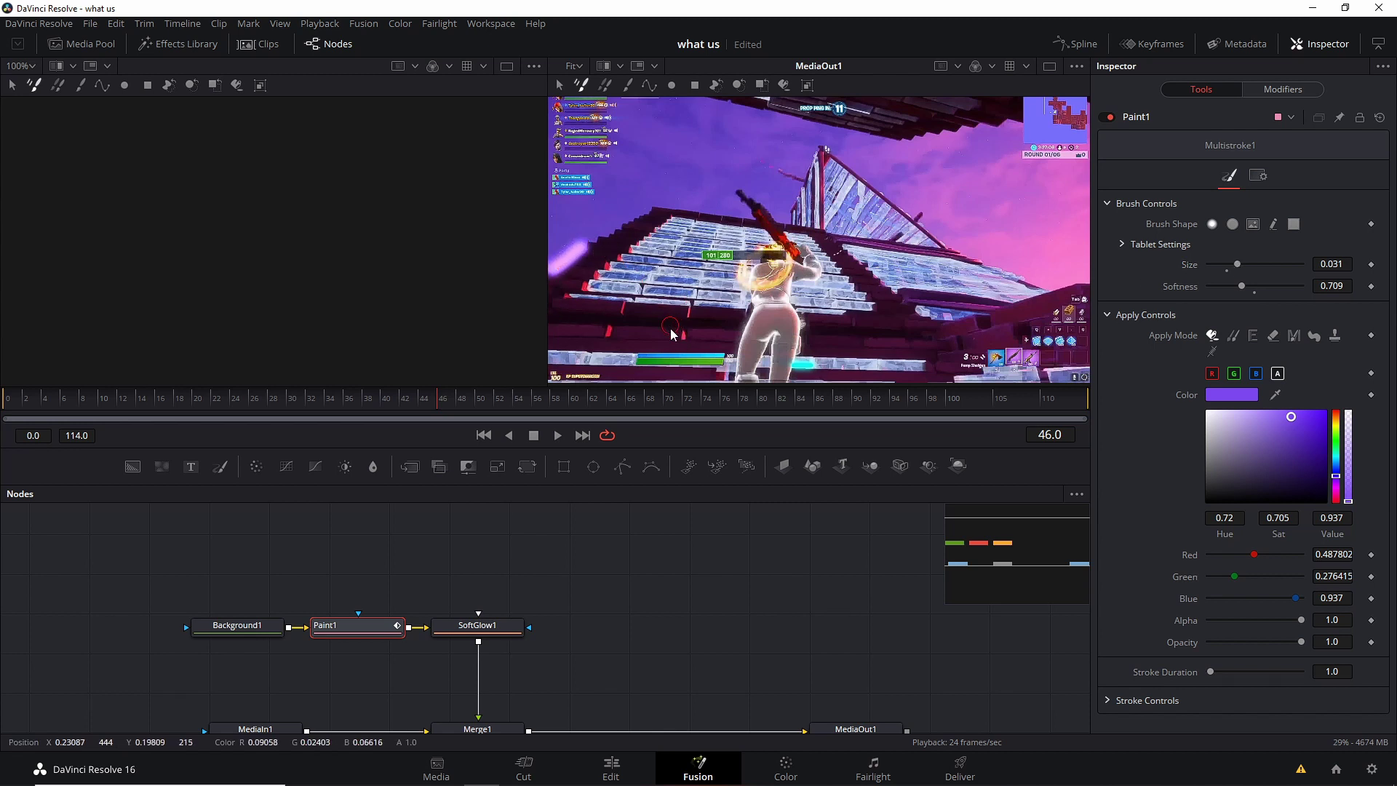
key("ctrl+z")
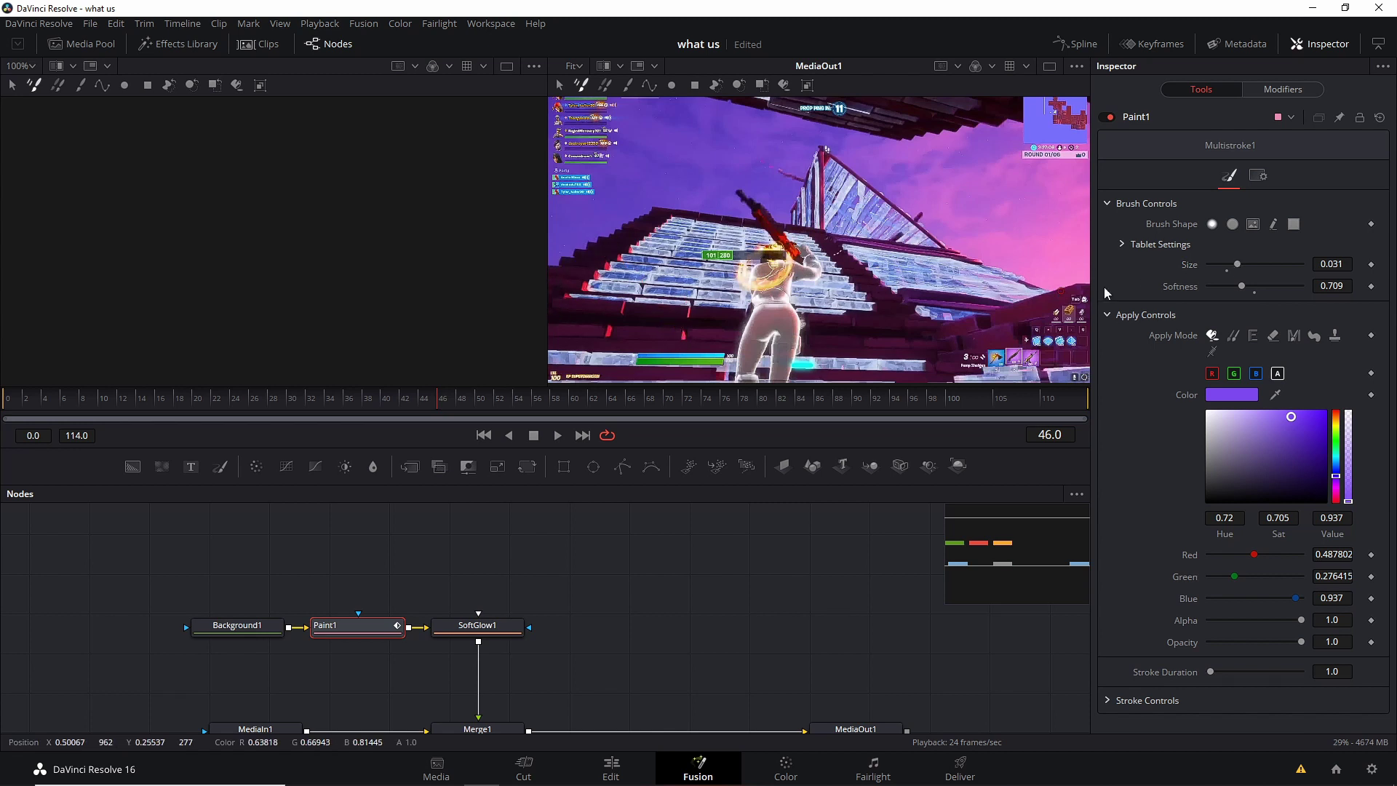
left_click(1275, 289)
left_click(1275, 289)
scroll(1274, 288, "up", 4)
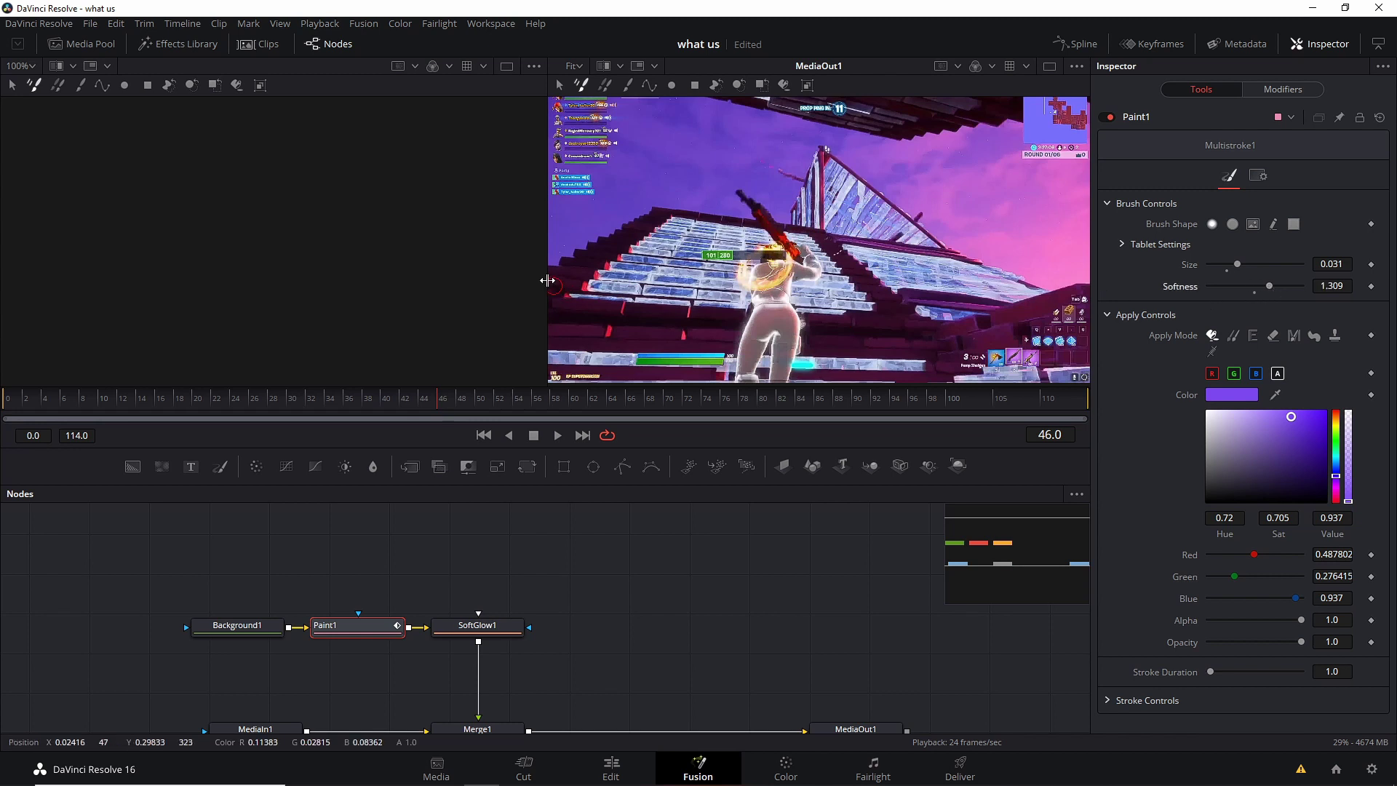
Try purple strokes at the picture's left edge and a brush softness of 0.001, undoing each.
left_click_drag(554, 275, 583, 251)
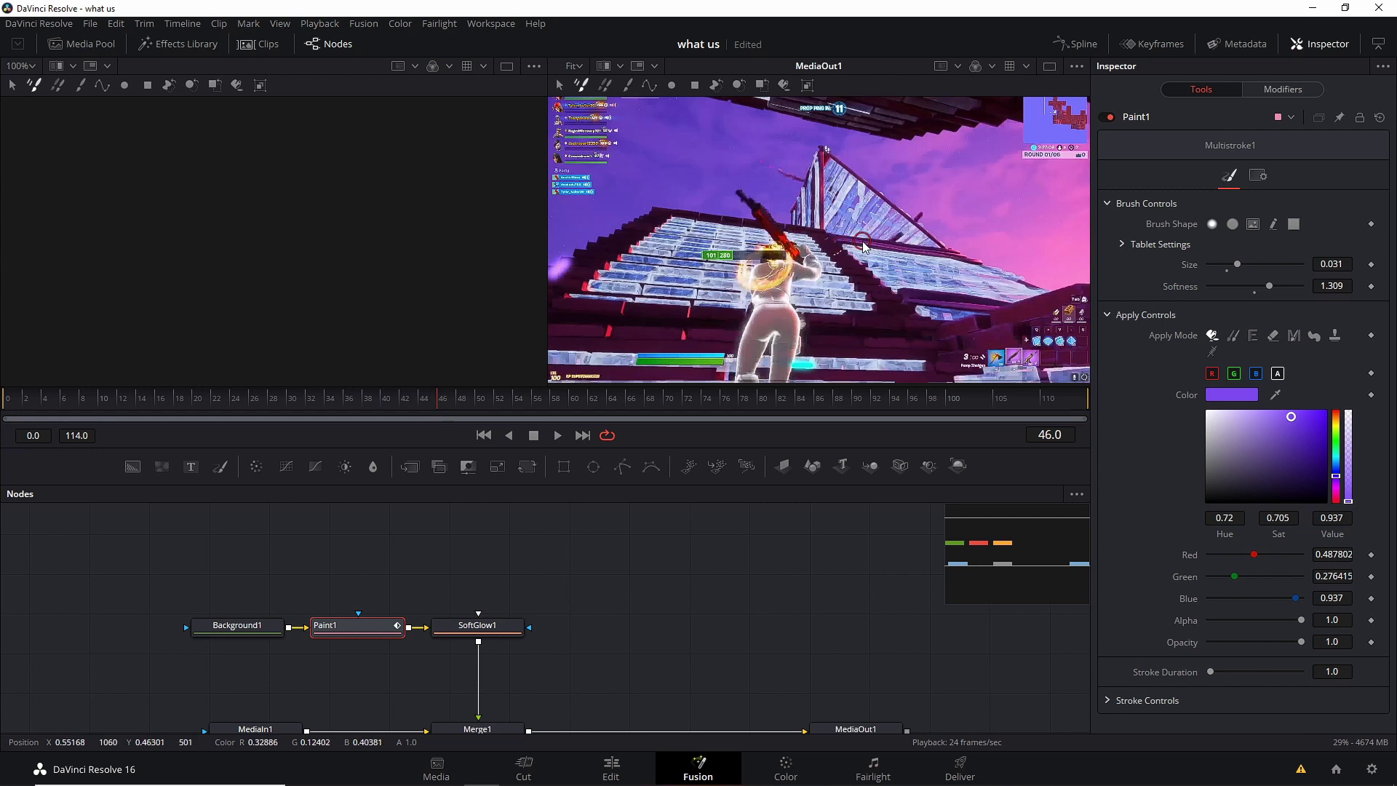
left_click_drag(1272, 285, 1197, 288)
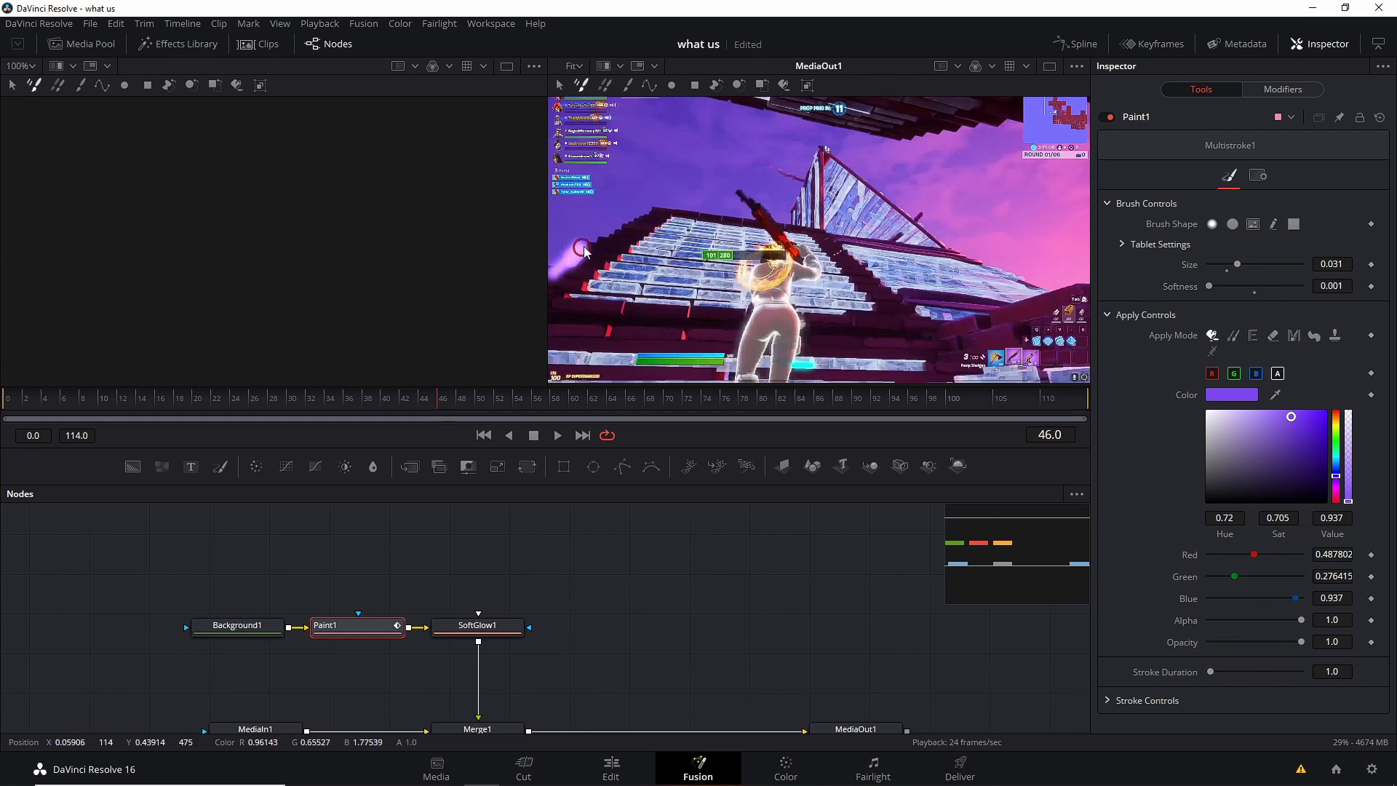
key("ctrl+z")
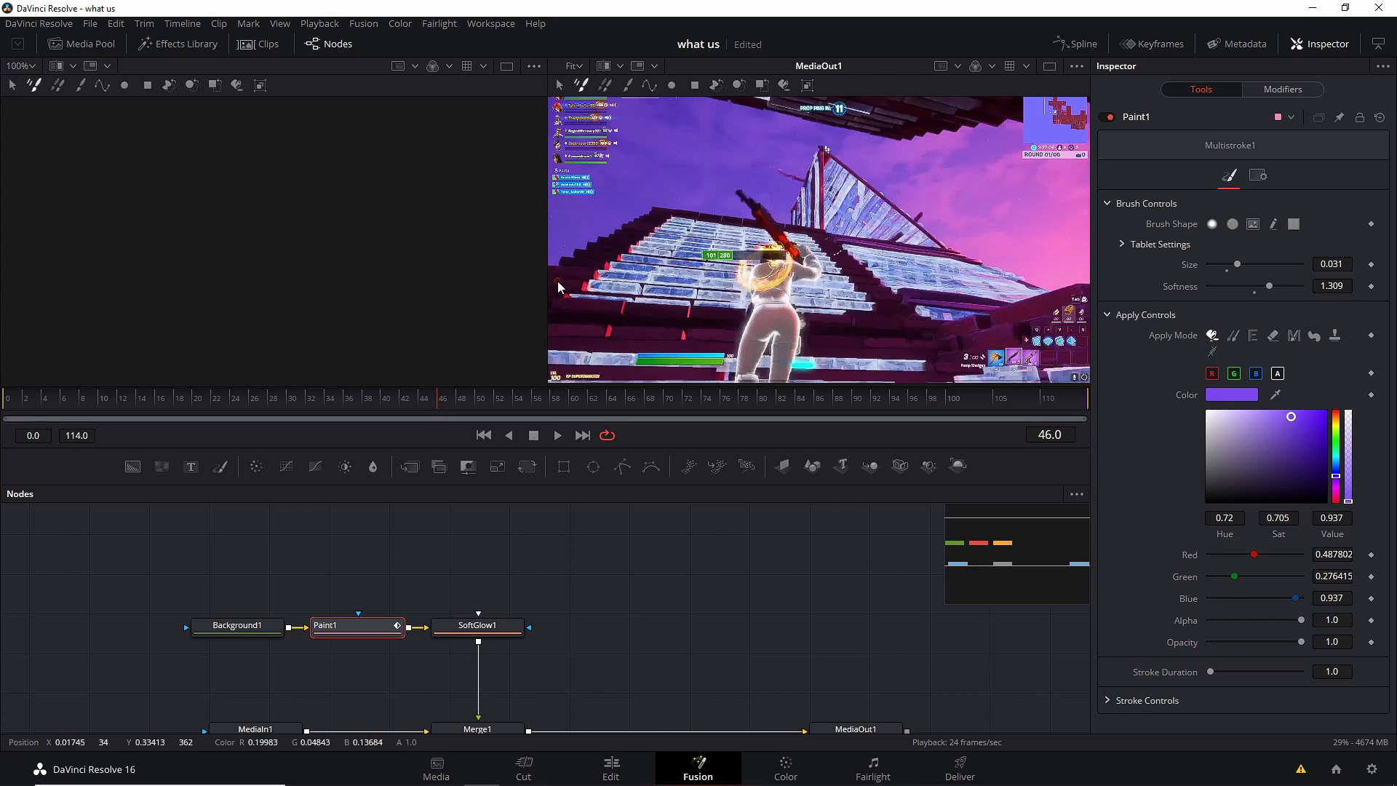
left_click_drag(553, 268, 585, 251)
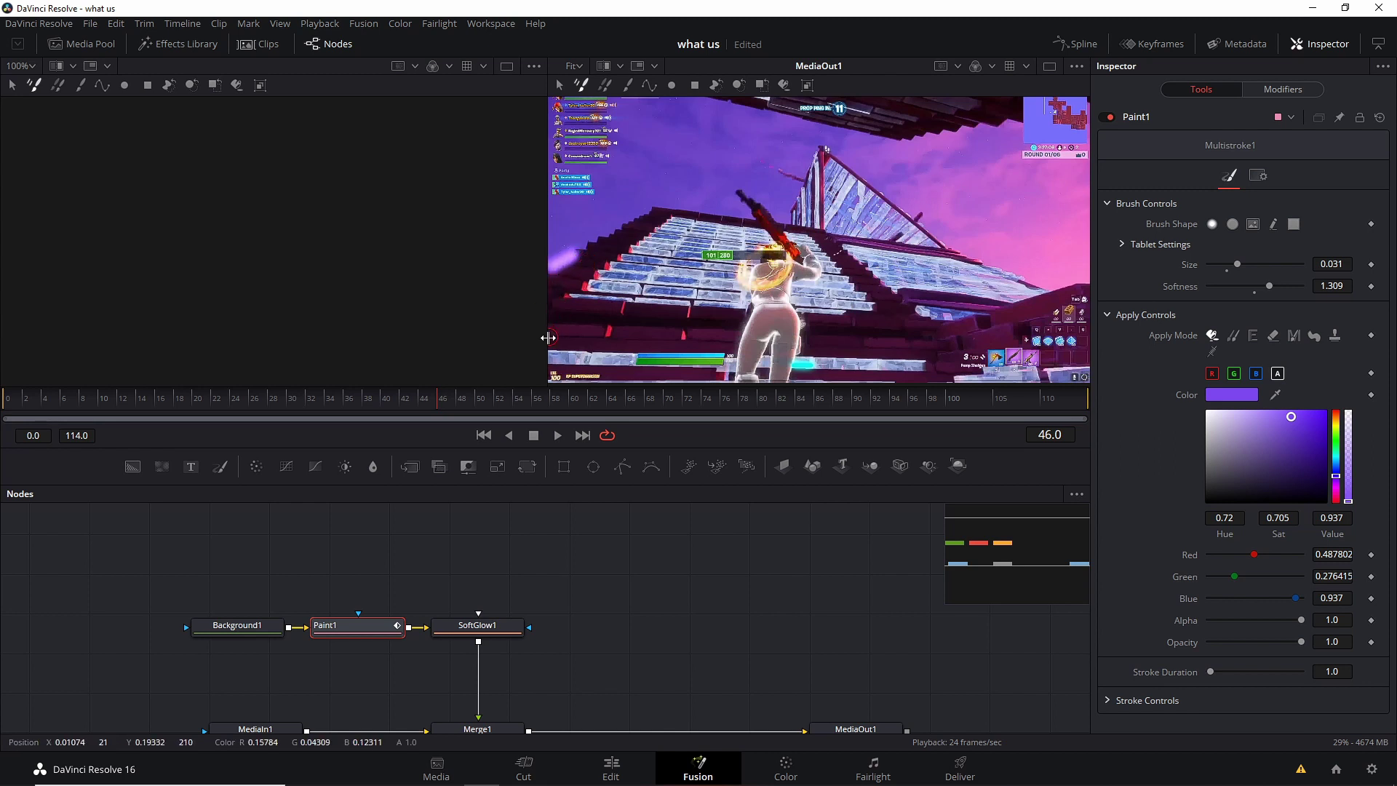
key("ctrl+z")
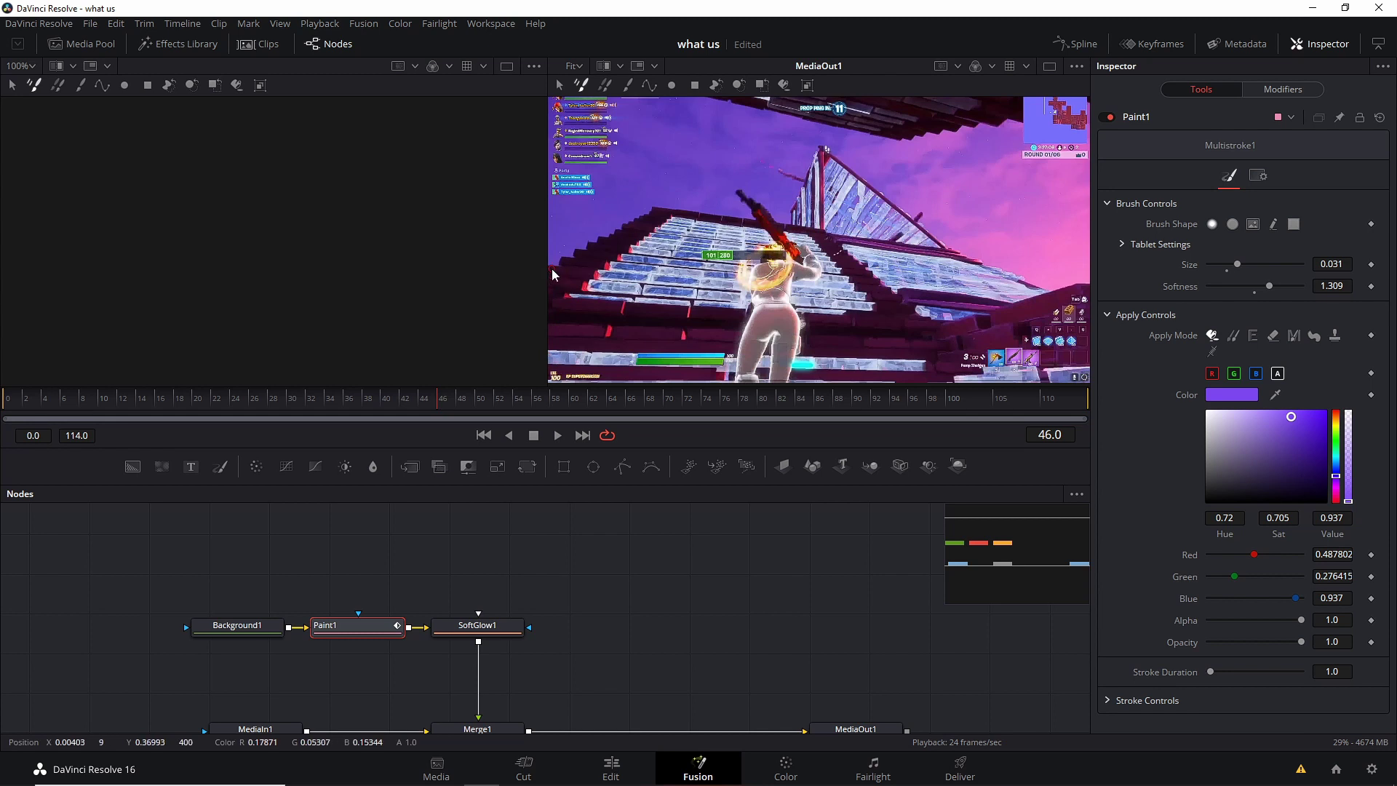
Paint a purple streak rightward from the picture's left edge to the top of the stairs with short strokes up to frame 53.
key("Right")
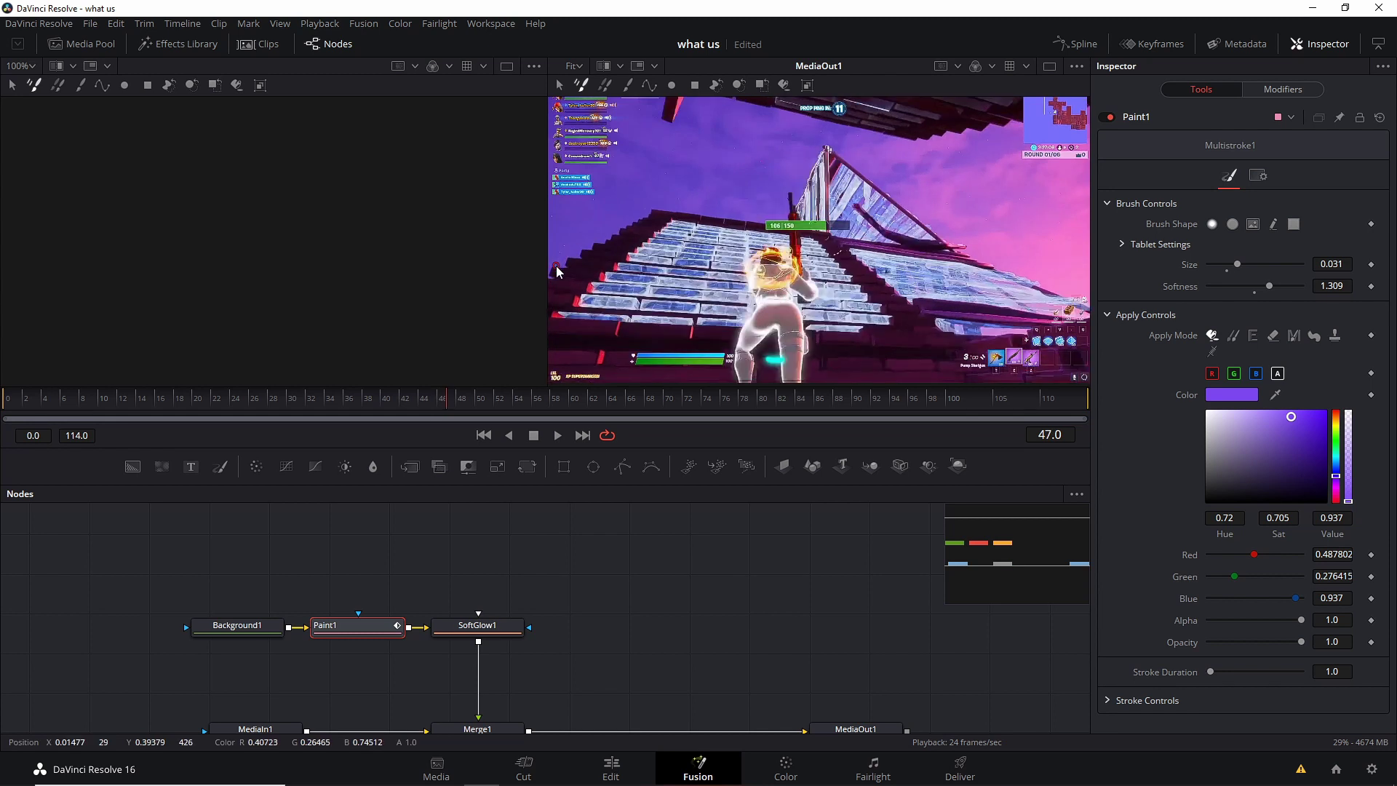
key("Right")
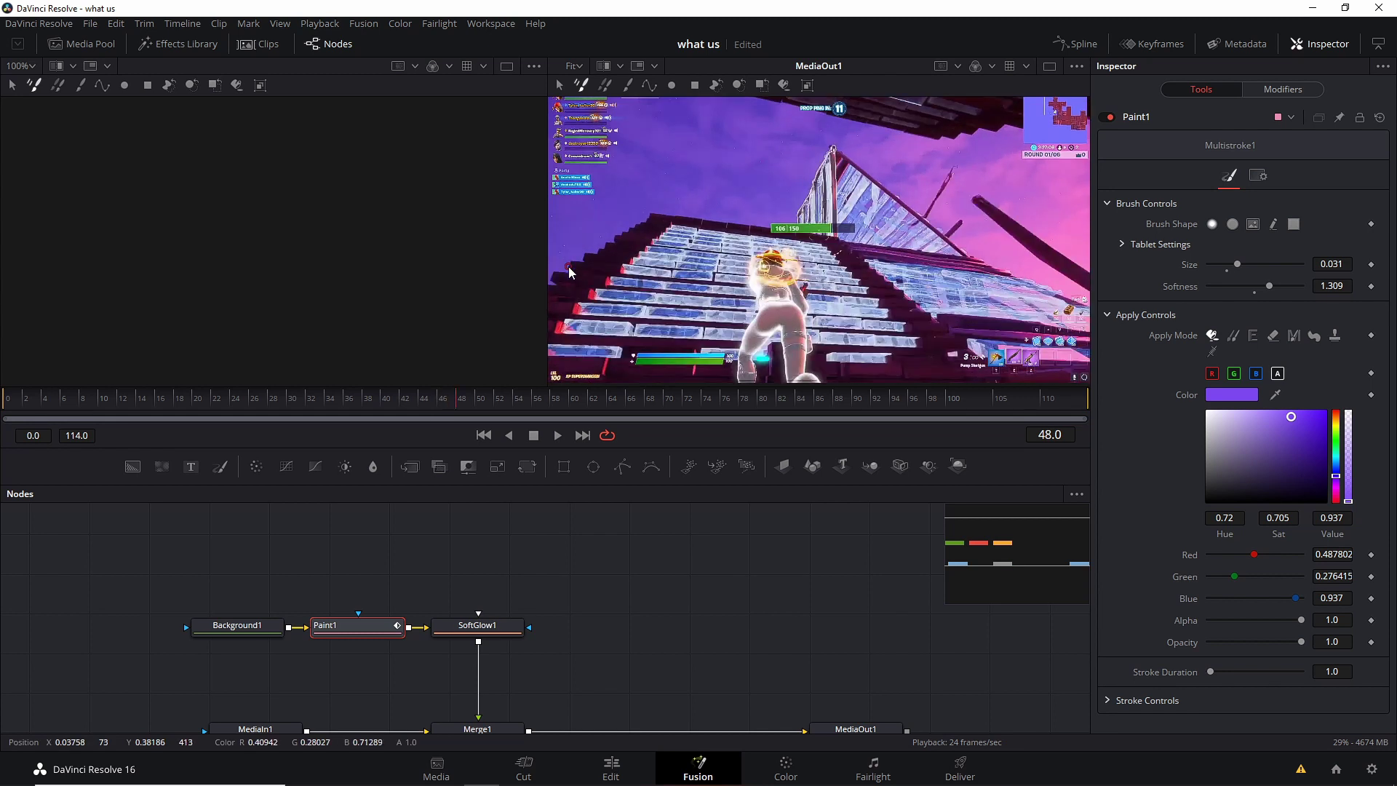
key("Right")
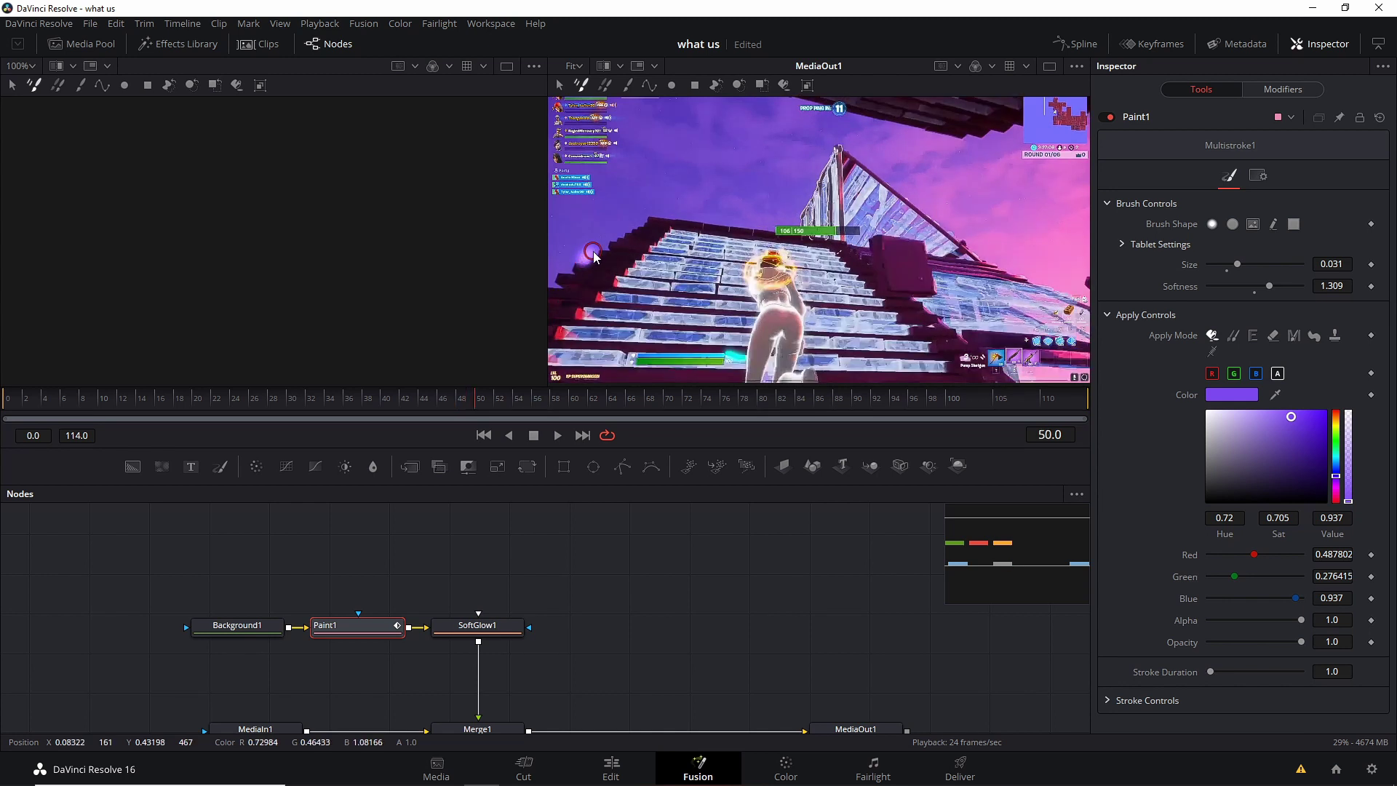
key("Right")
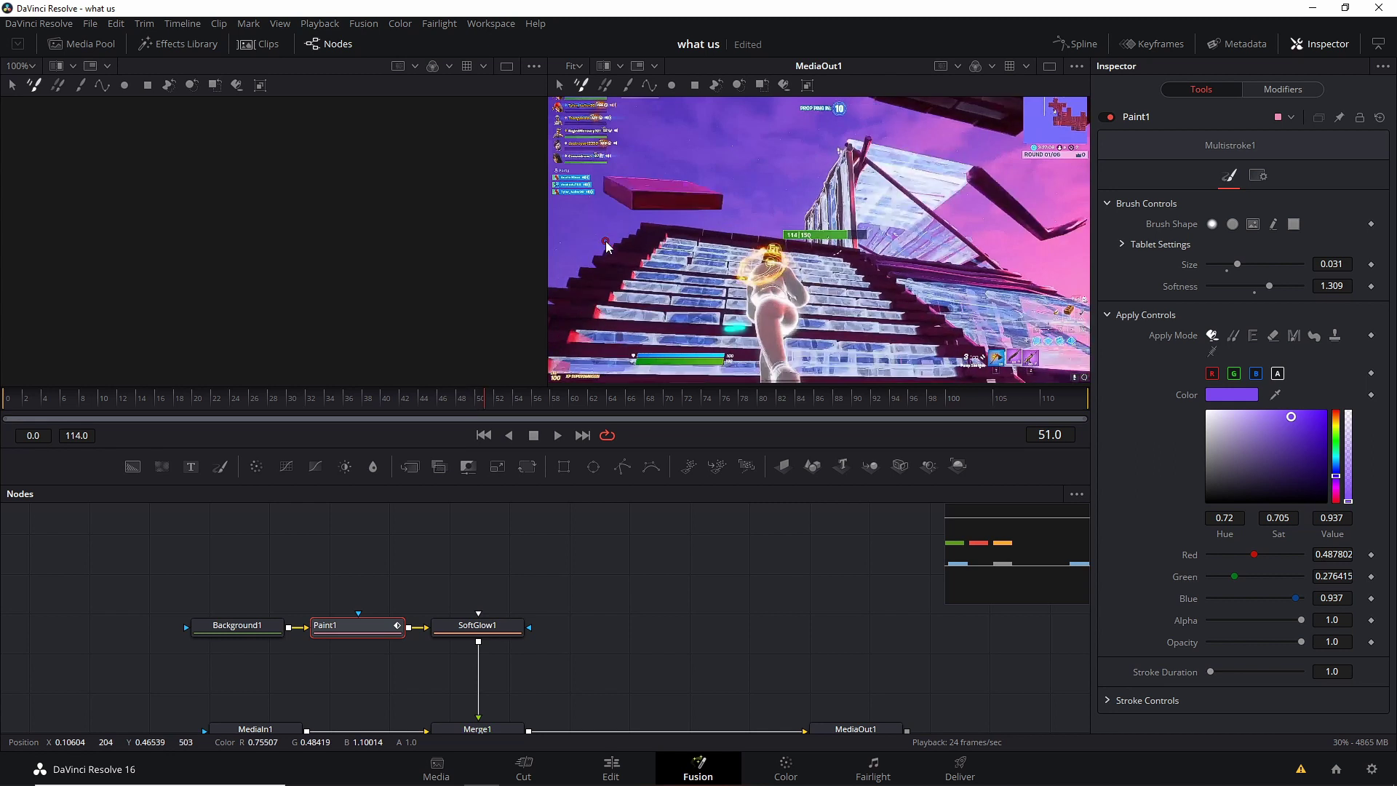
key("Right")
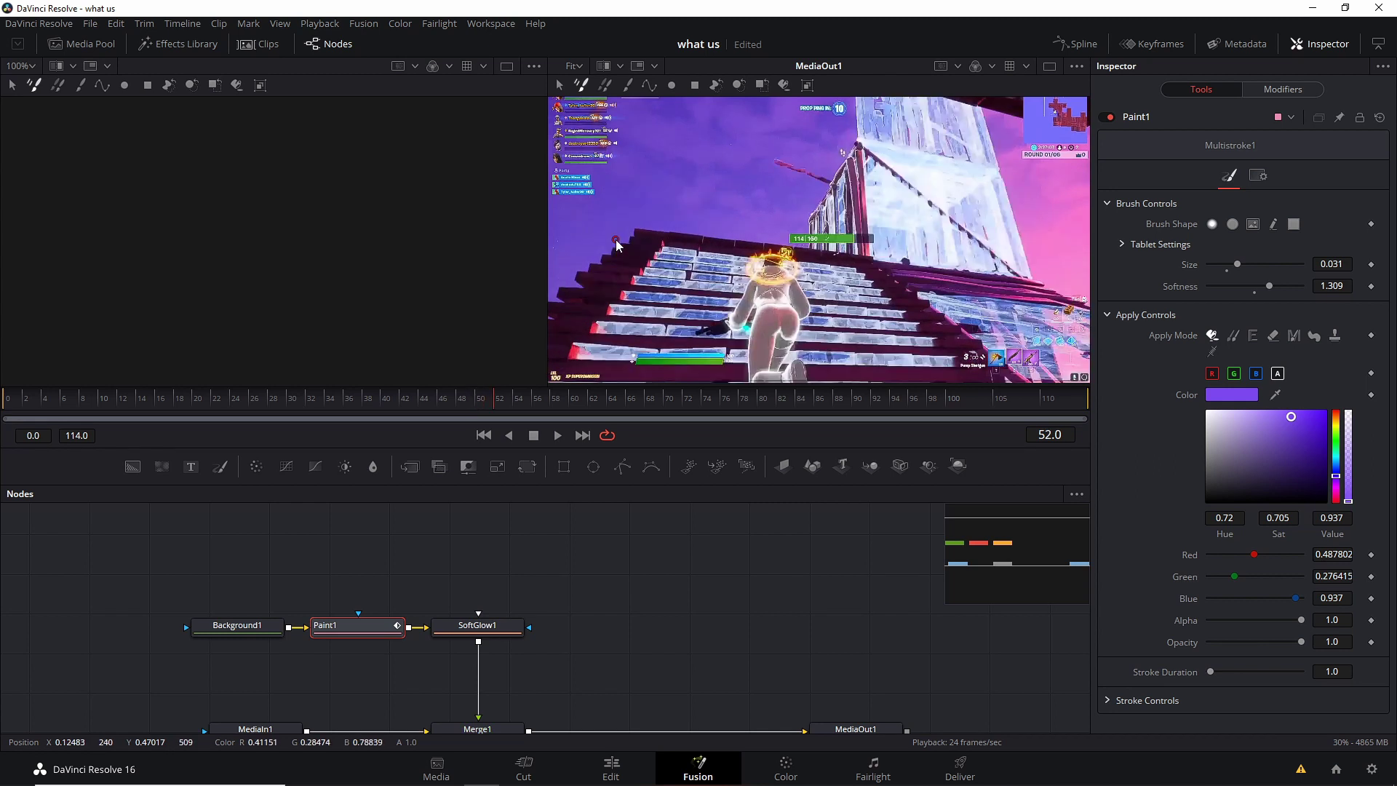
key("Right")
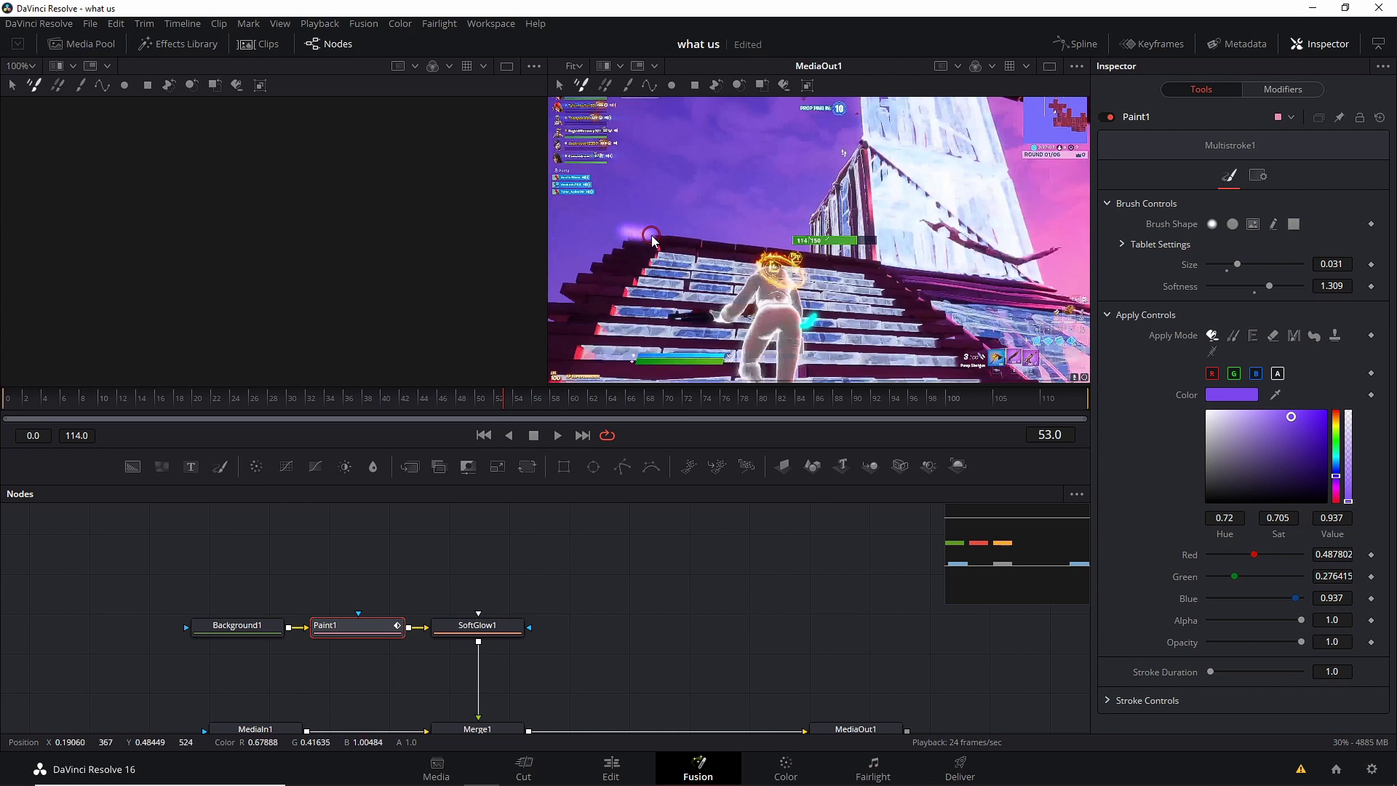
Redo the purple stroke on frame 54 and continue the streak rightward past the character's head up to frame 57.
key("Right")
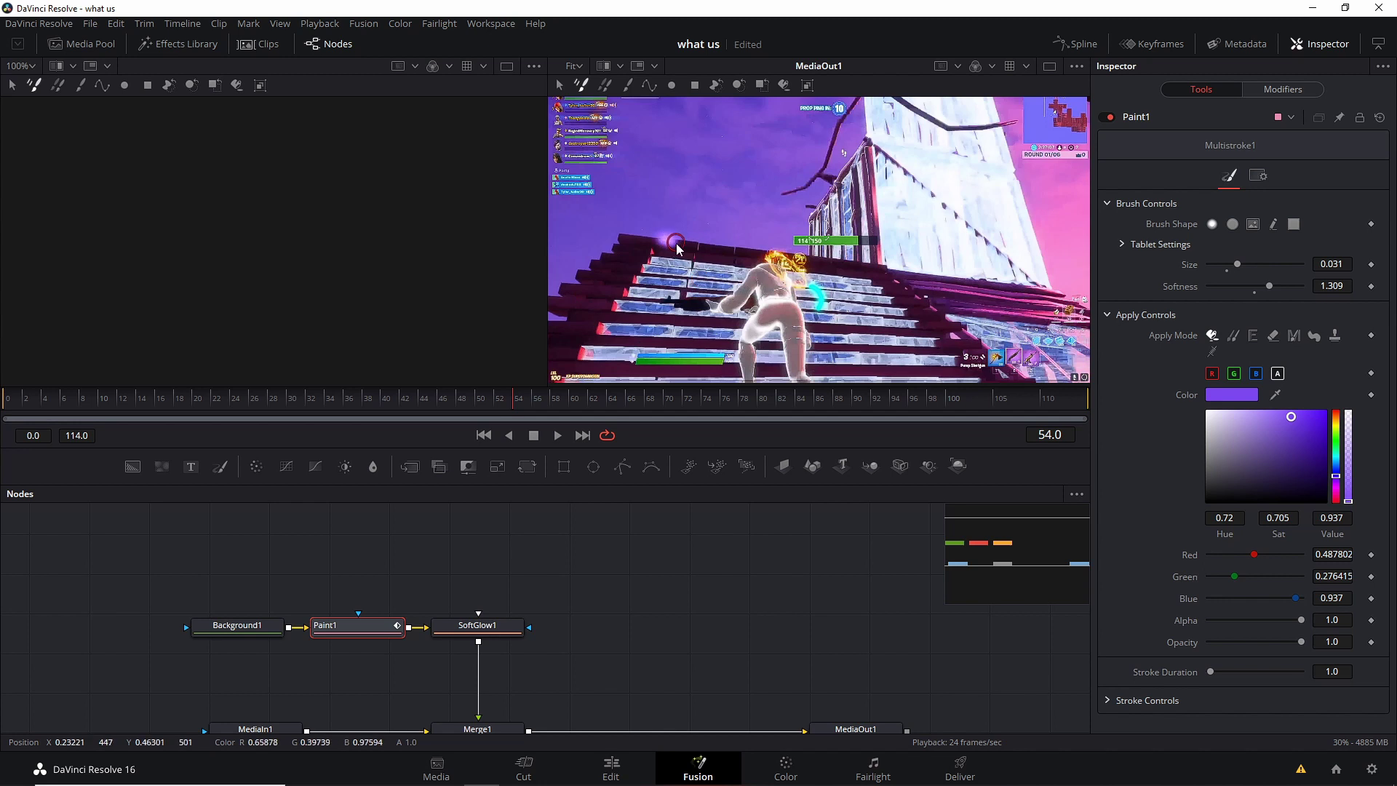
key("ctrl+z")
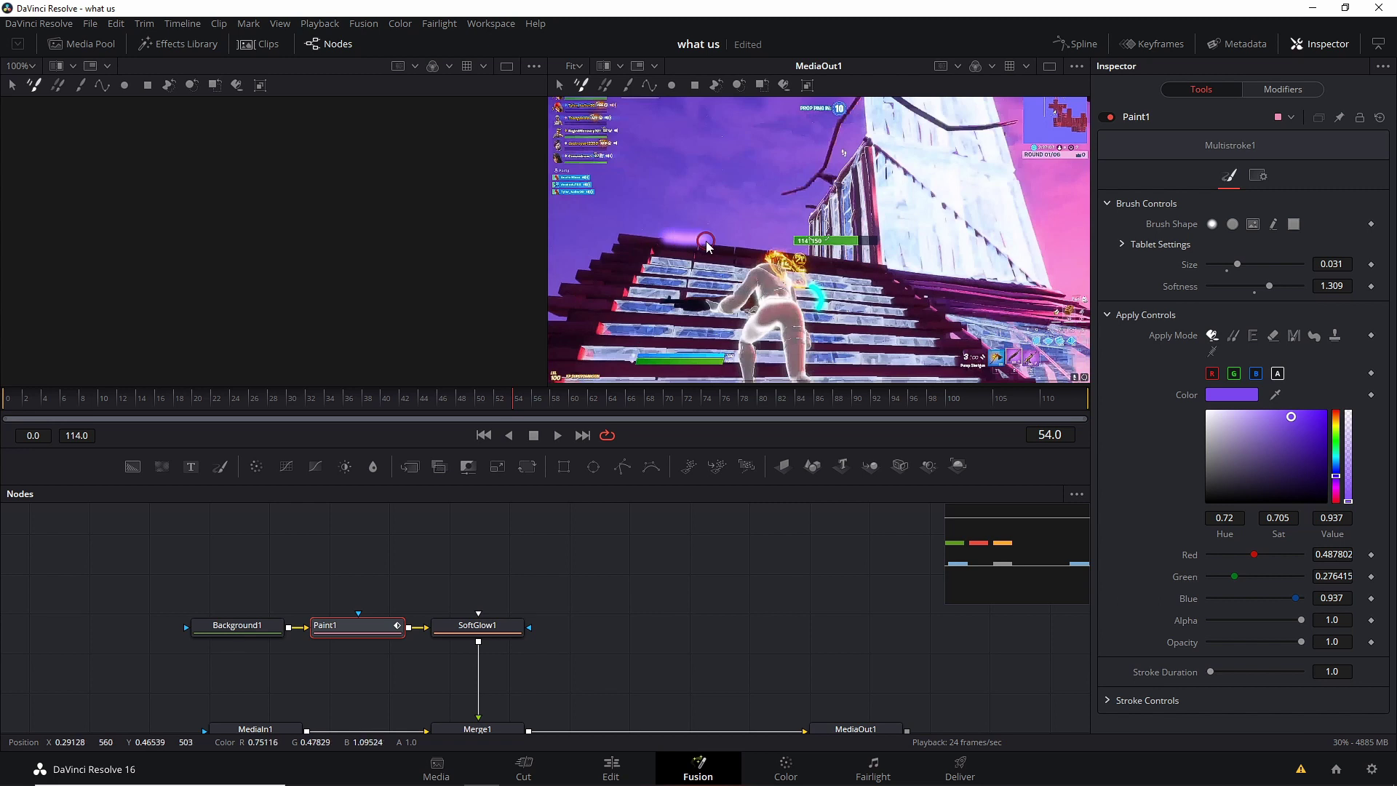
key("Right")
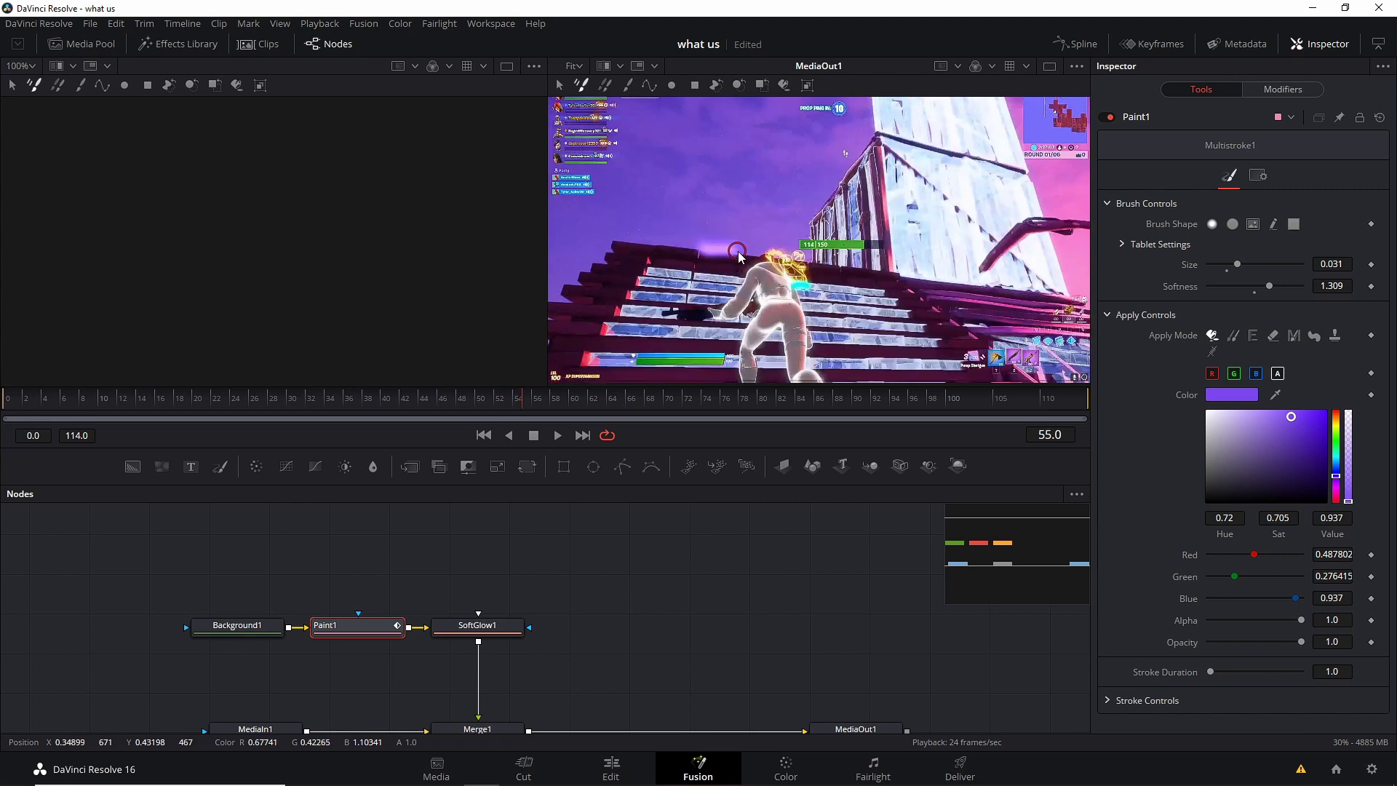
key("Right")
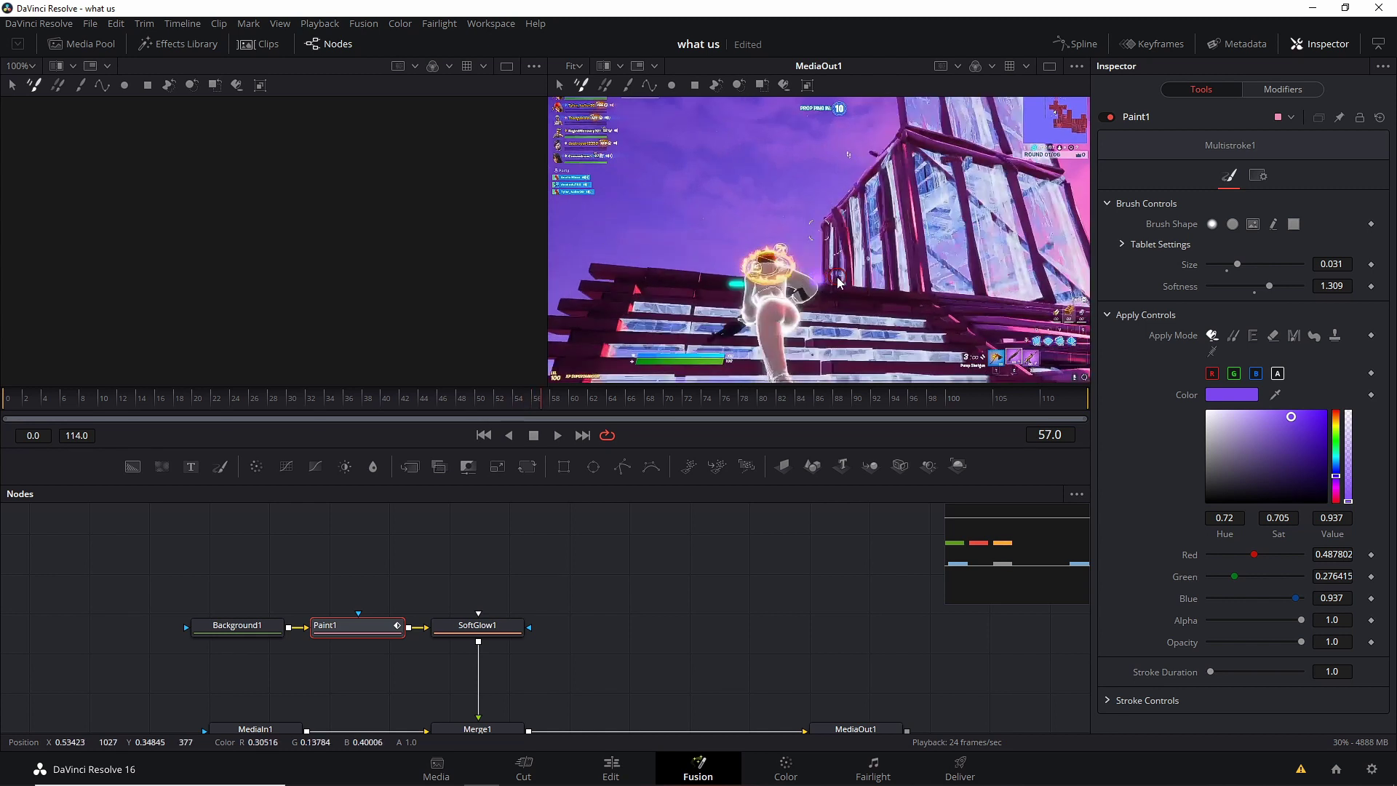
Carry the purple streak down to the picture's lower right corner with short strokes on frames 58 to 61.
key("Right")
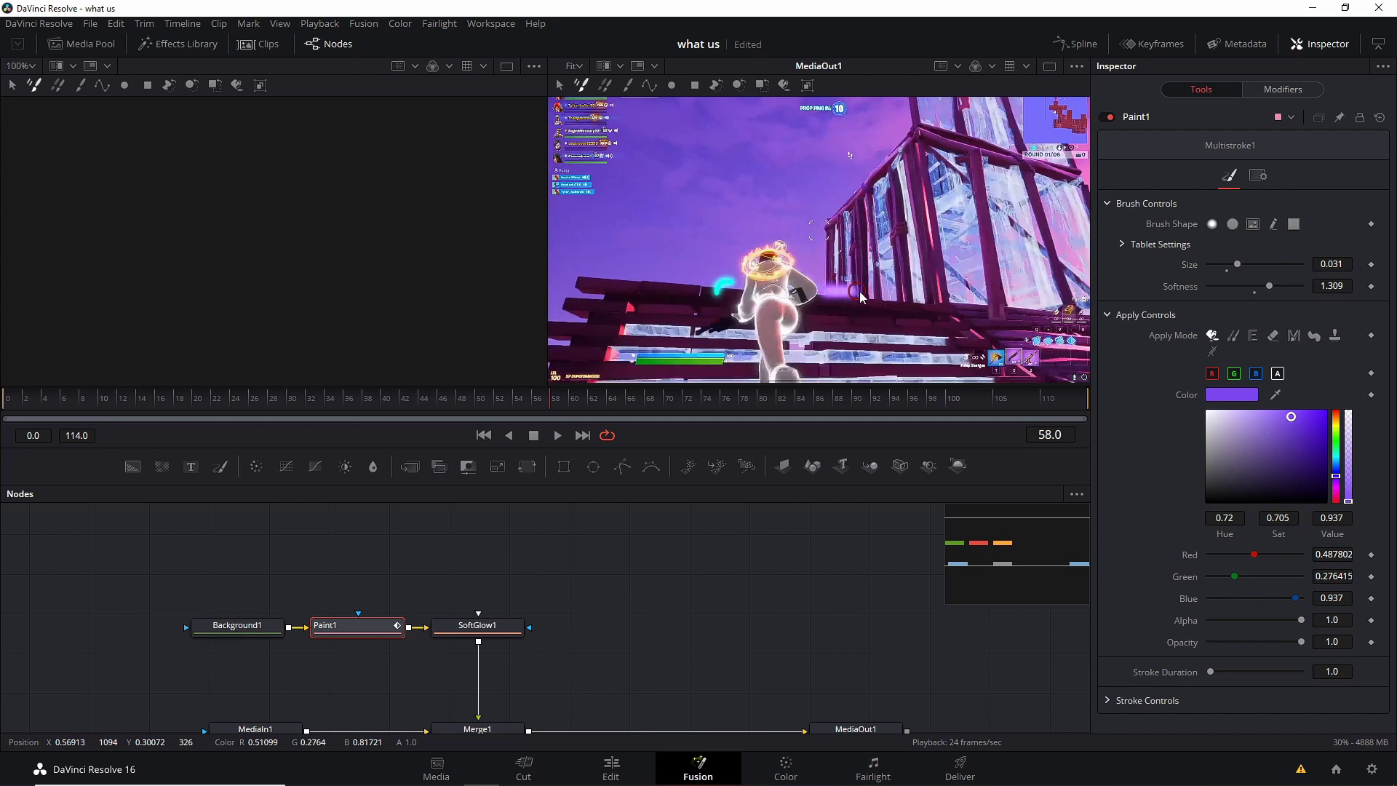
key("Right")
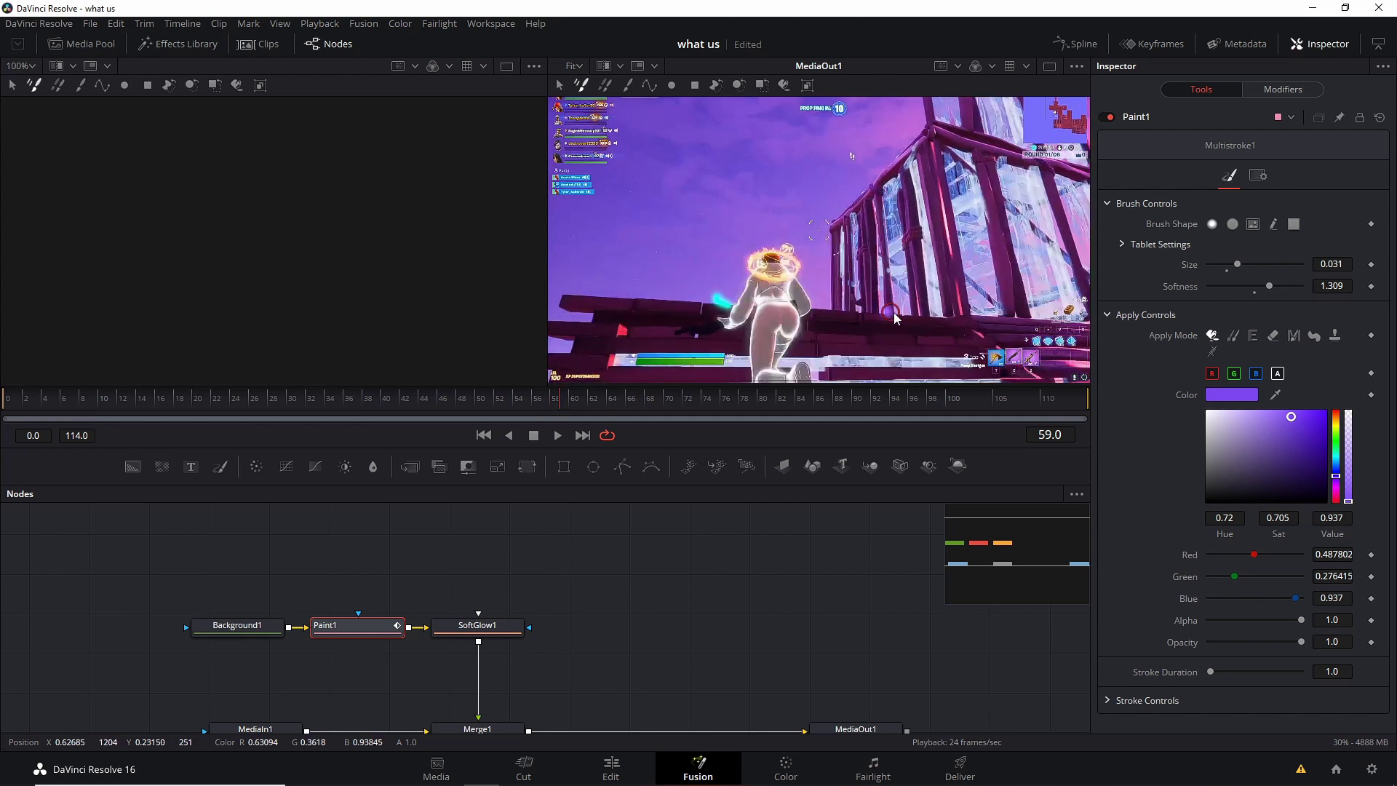
key("Right")
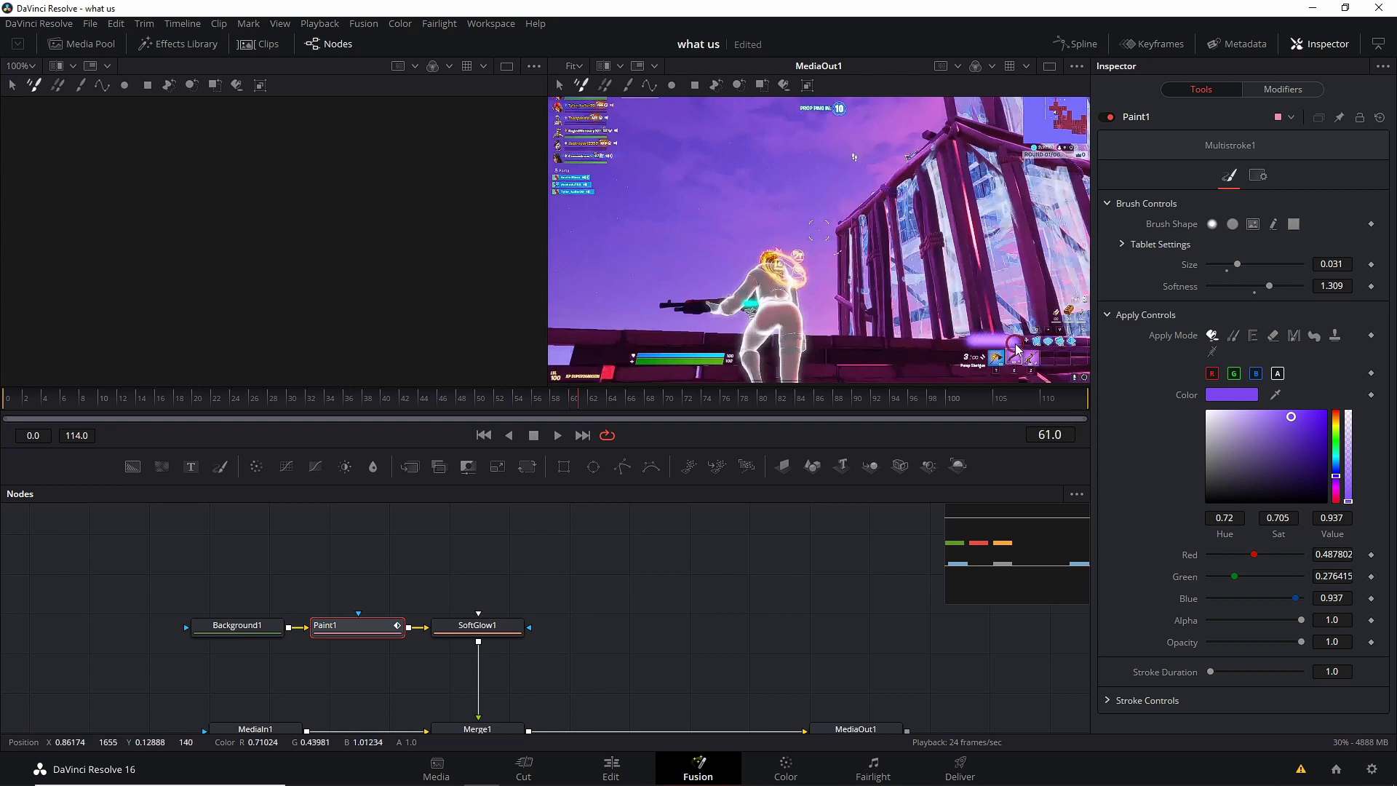
key("Right")
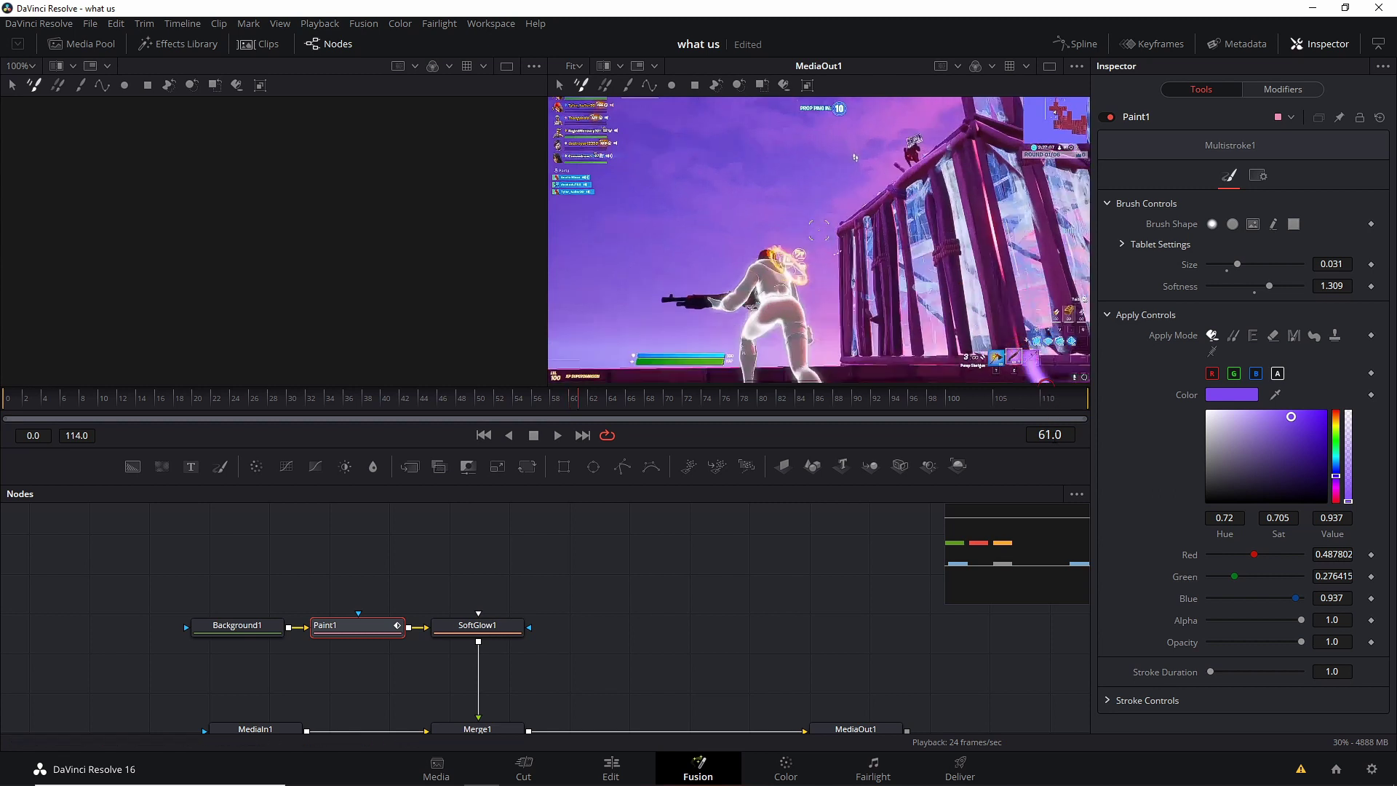
Play the clip from frame 0 to review the turquoise line together with the purple streak.
key("Home")
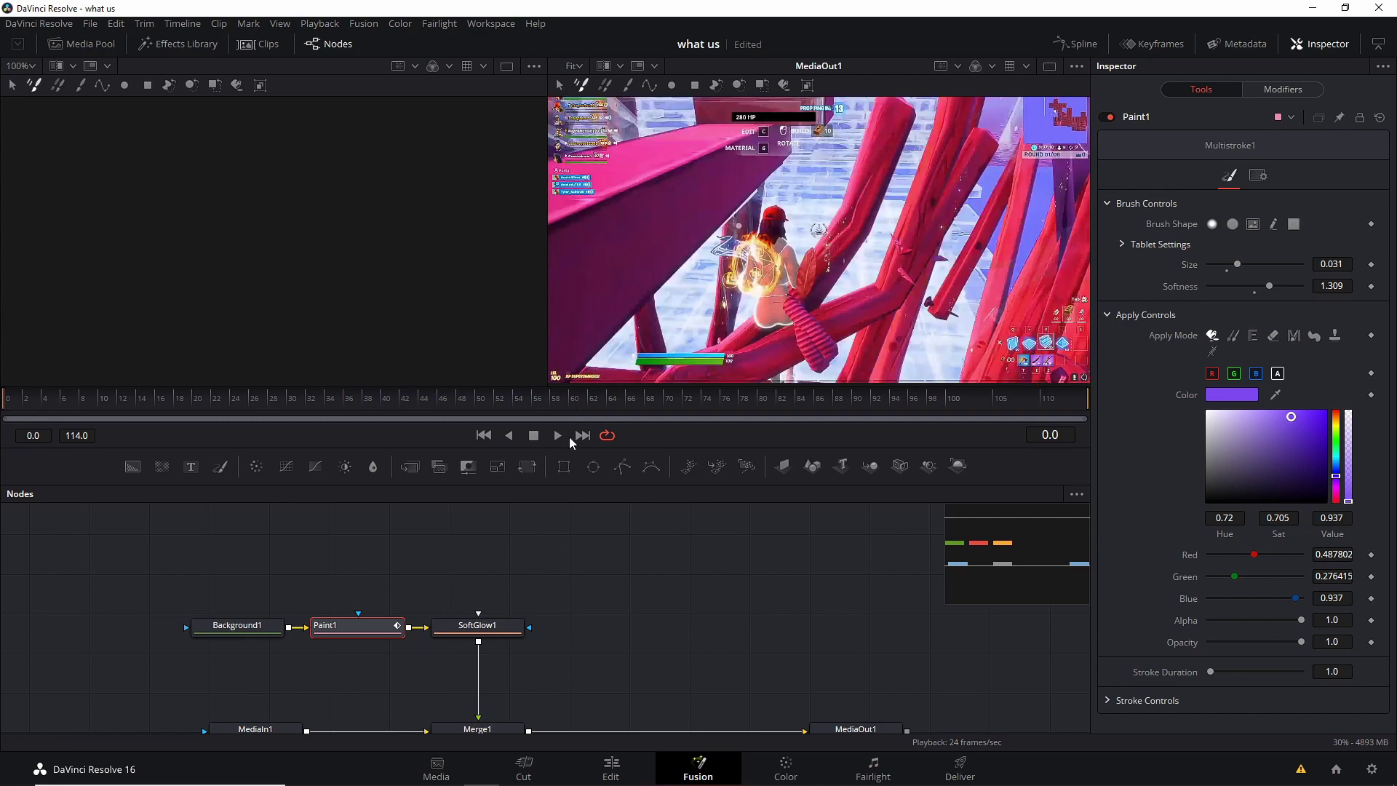
left_click(563, 436)
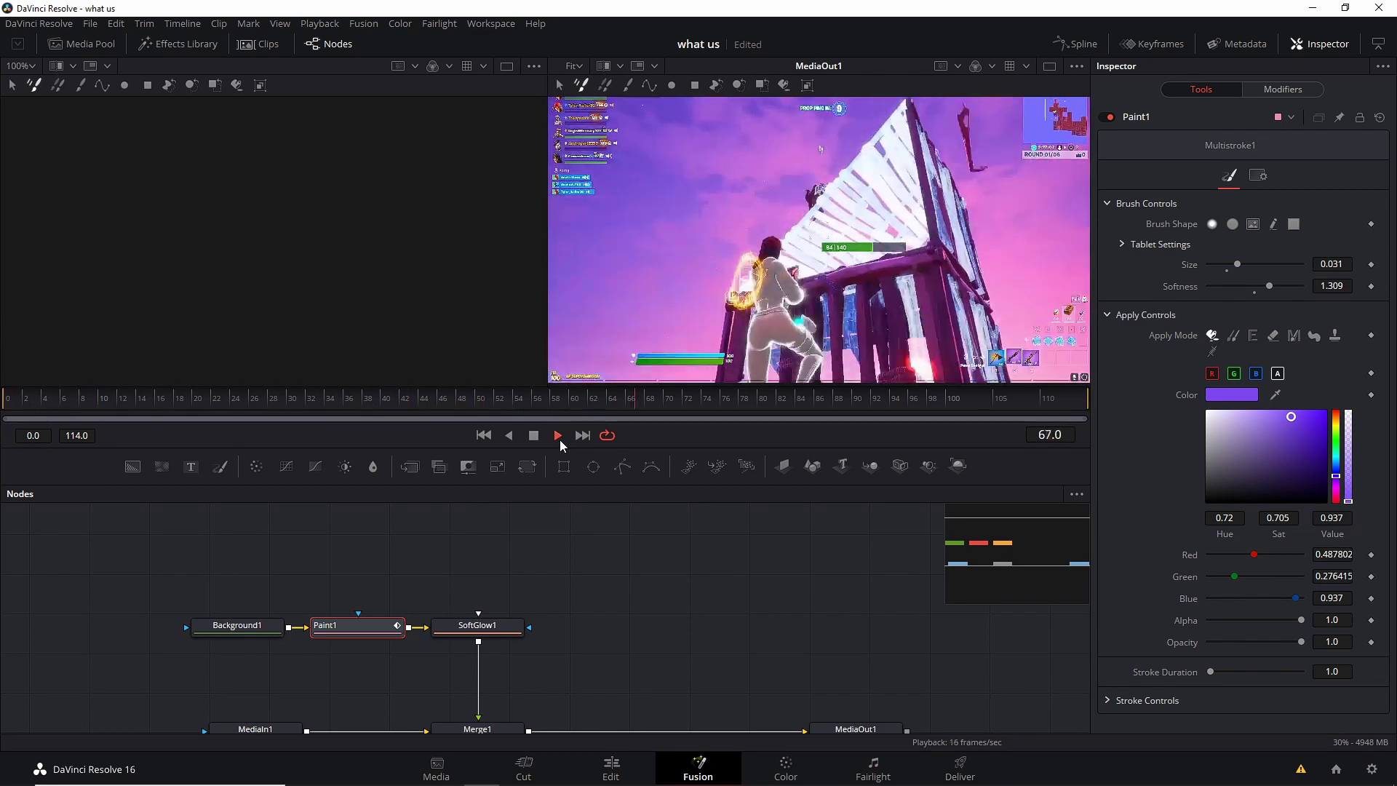
Replay the clip from around frame 13 to check the painted lines and stop playback.
left_click(509, 436)
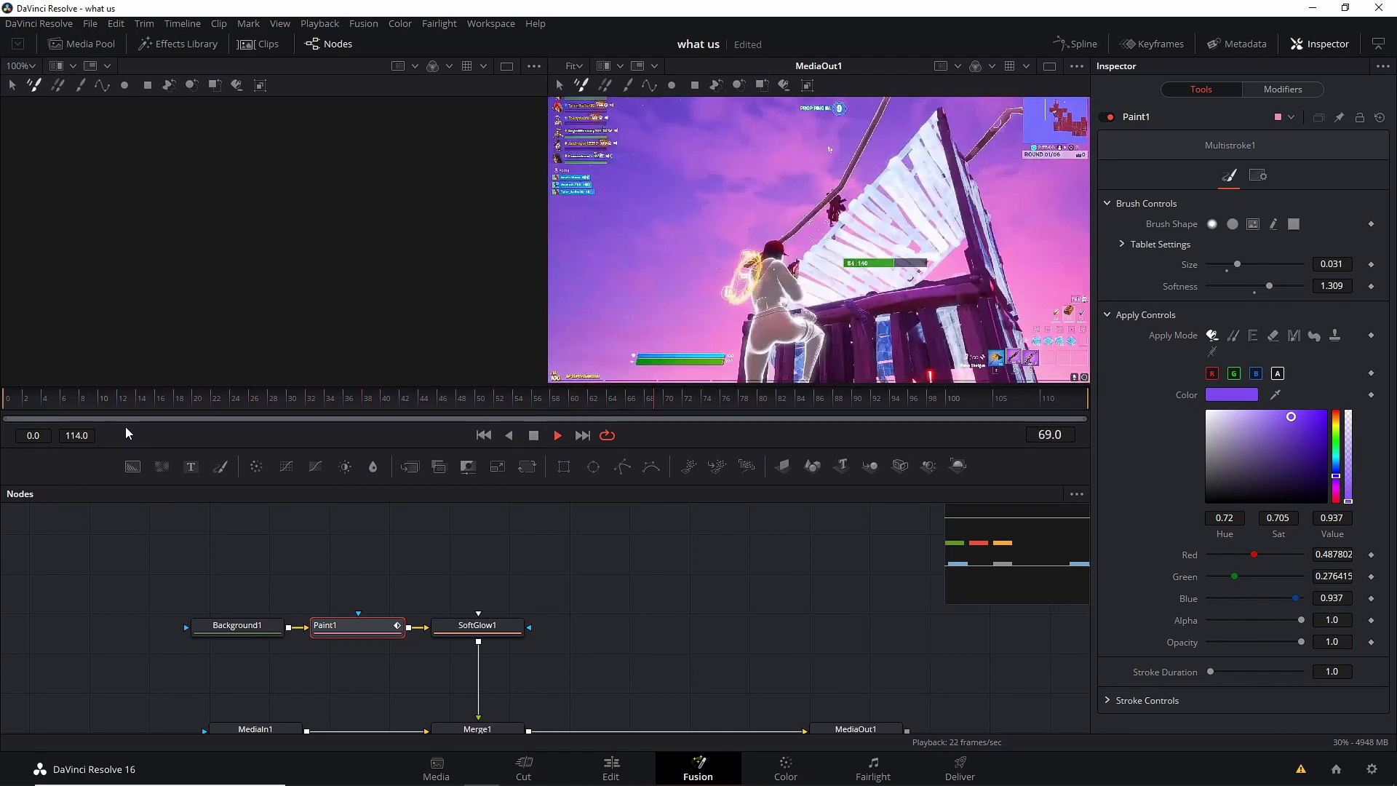
left_click(120, 399)
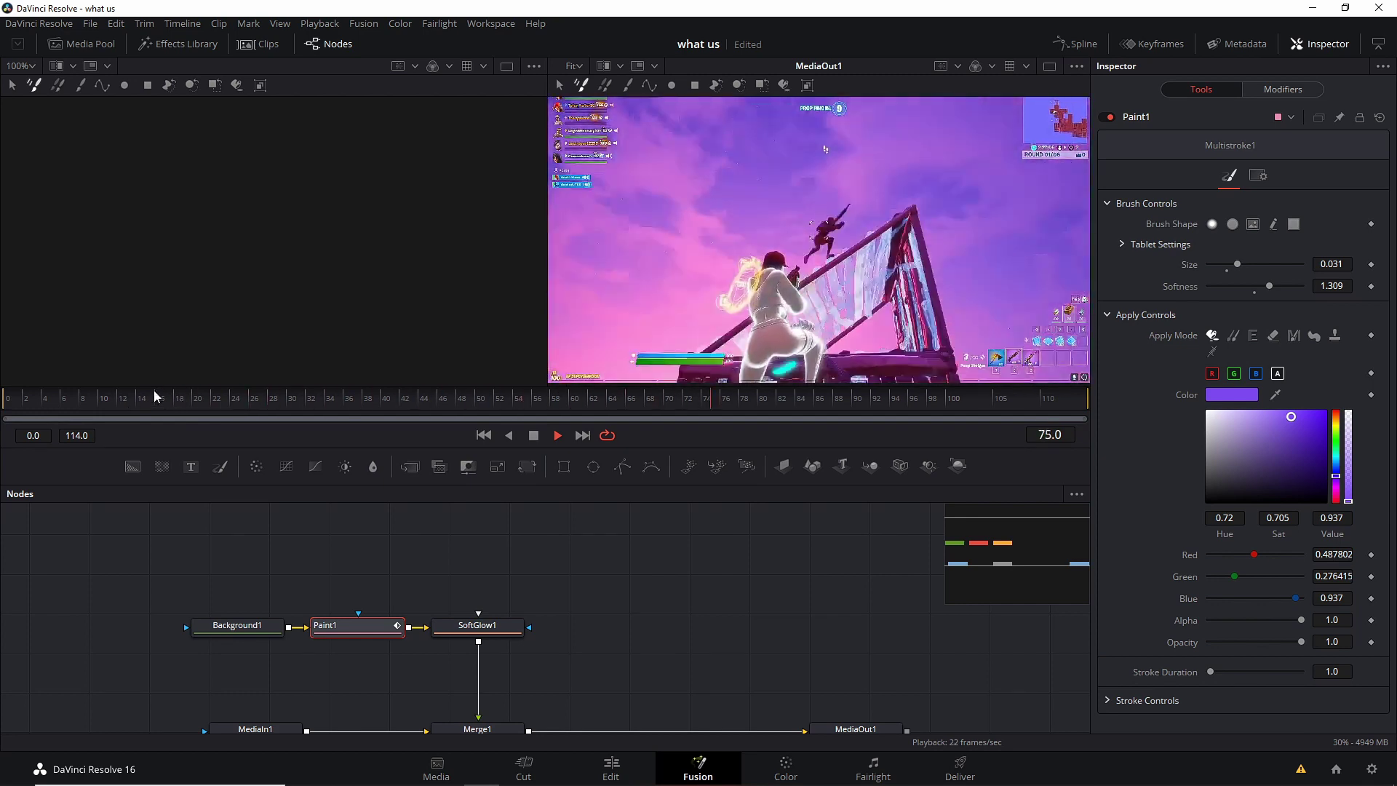
left_click(124, 399)
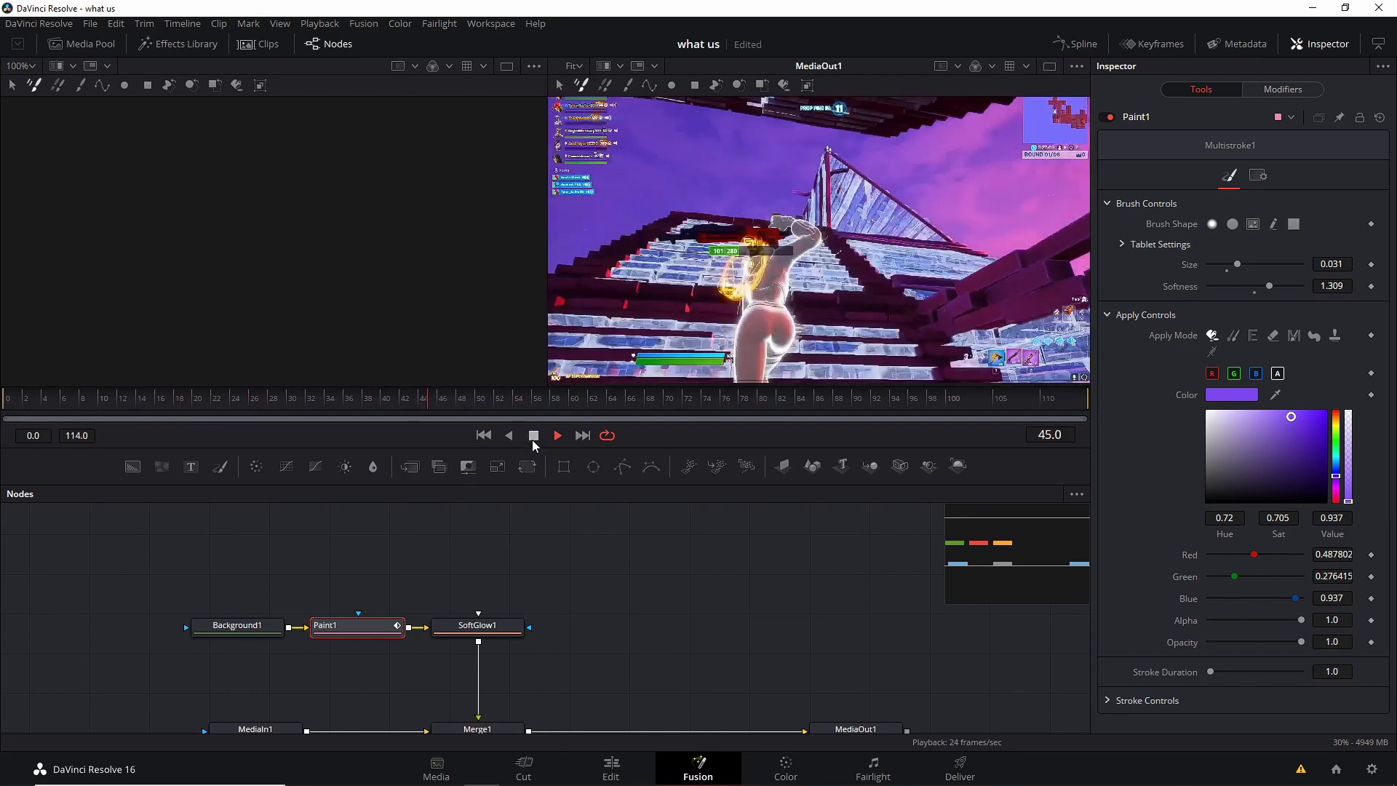
left_click(534, 435)
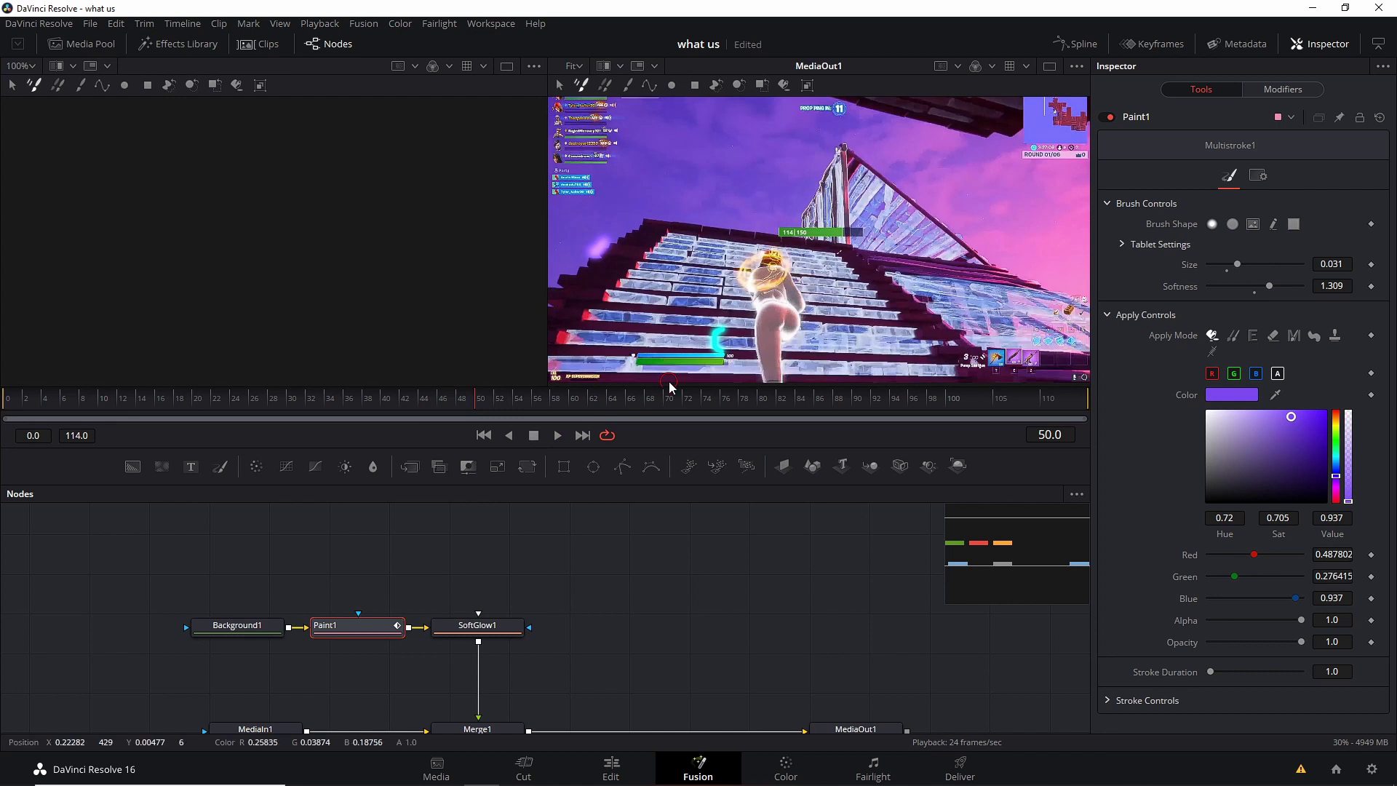
Go to frame 39 and set the brush color to golden yellow with hue 0.12, saturation 0.964 and value 0.78.
key("Left")
key("Left")
key("Left")
key("Left")
key("Left")
key("Left")
key("Left")
key("Left")
key("Left")
key("Left")
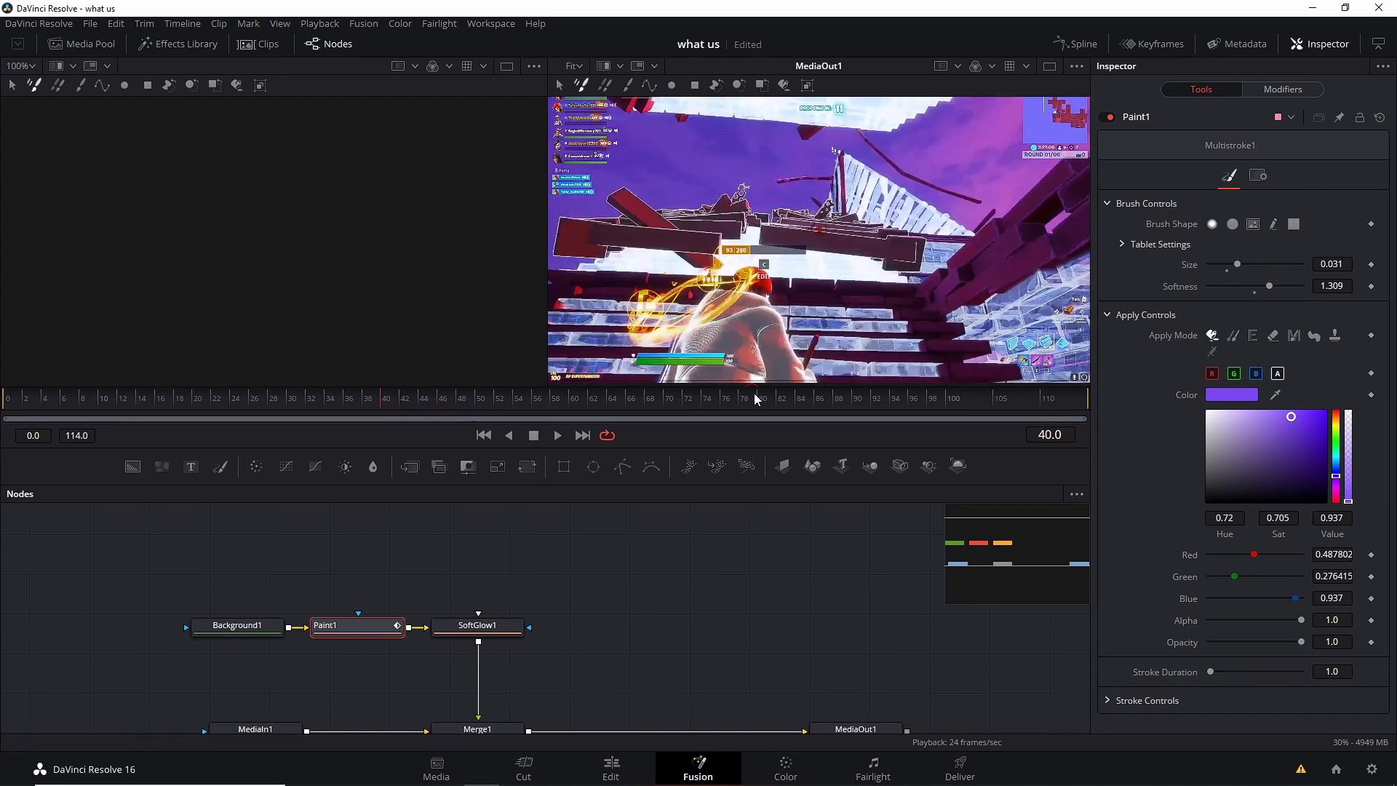
key("Left")
key("Left")
key("Left")
key("Left")
key("Left")
key("Right")
key("Right")
key("Right")
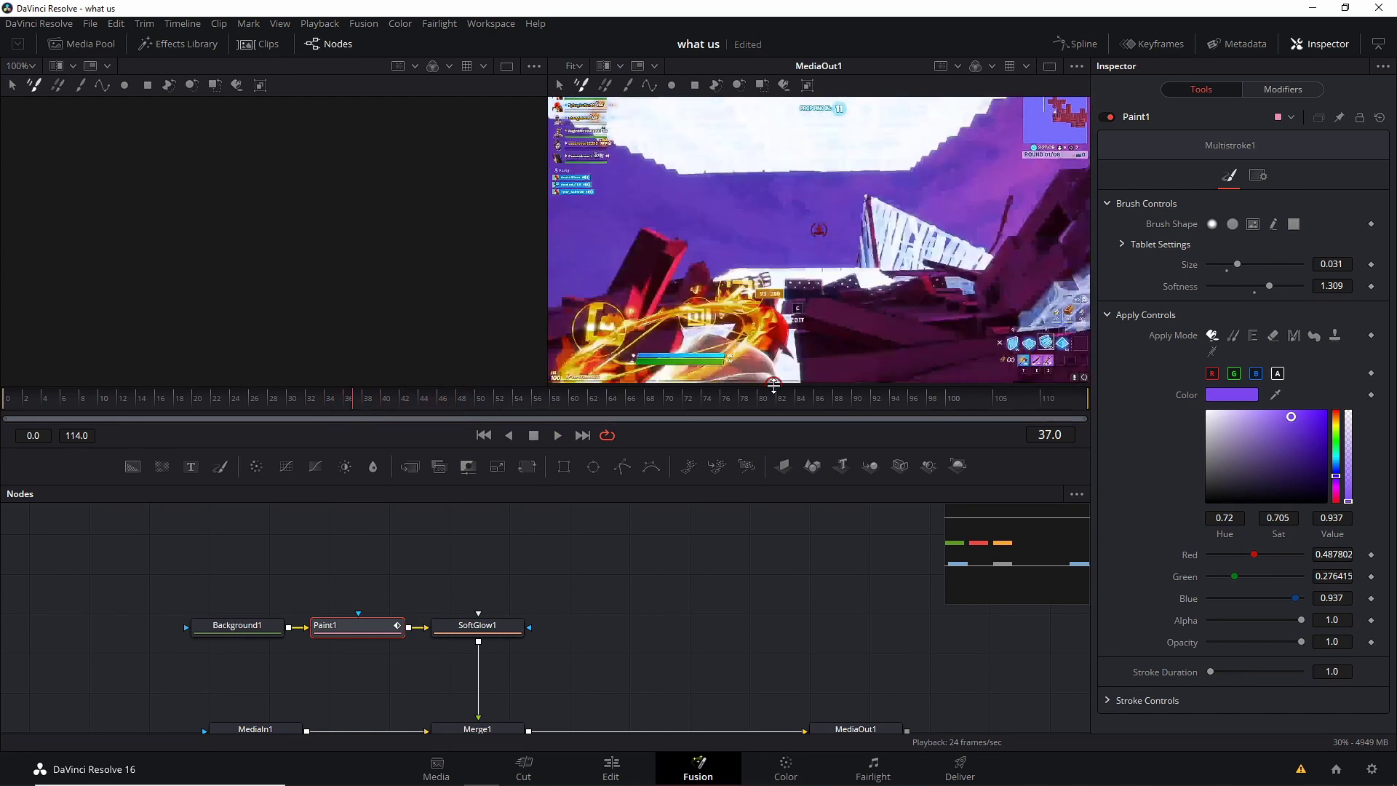
key("Right")
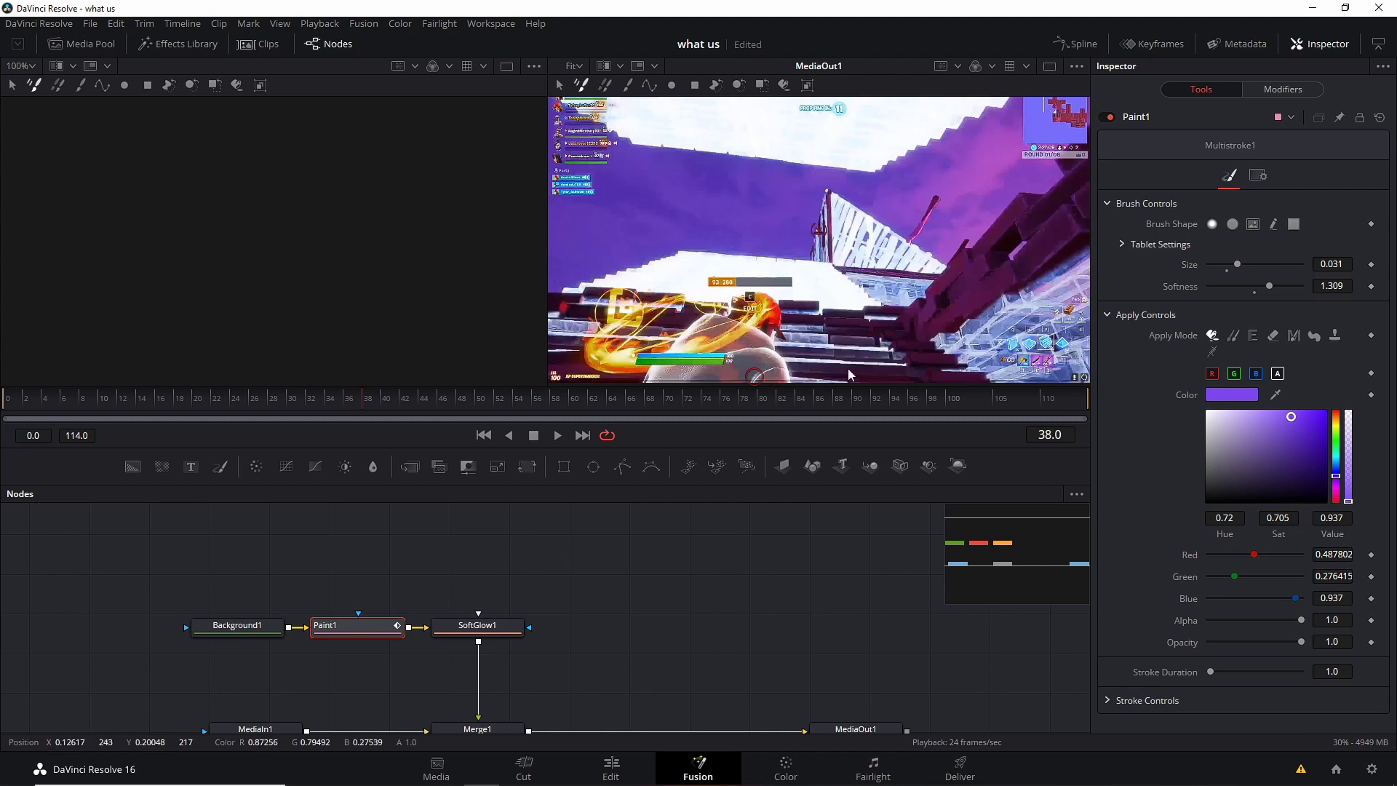
left_click(1322, 430)
left_click_drag(1337, 431, 1340, 422)
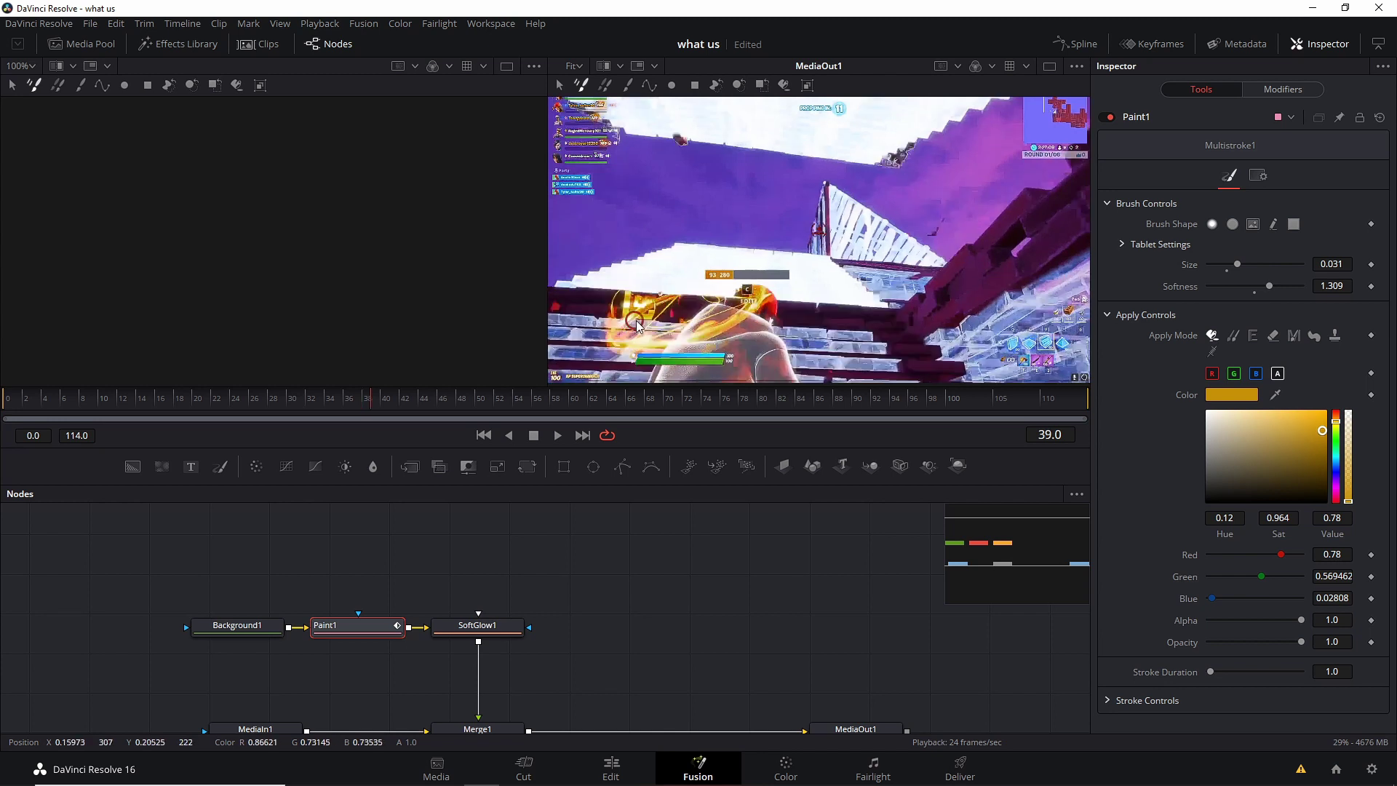
Paint short yellow strokes over the golden ring beside the character, frame by frame from 39 to 49.
key("Right")
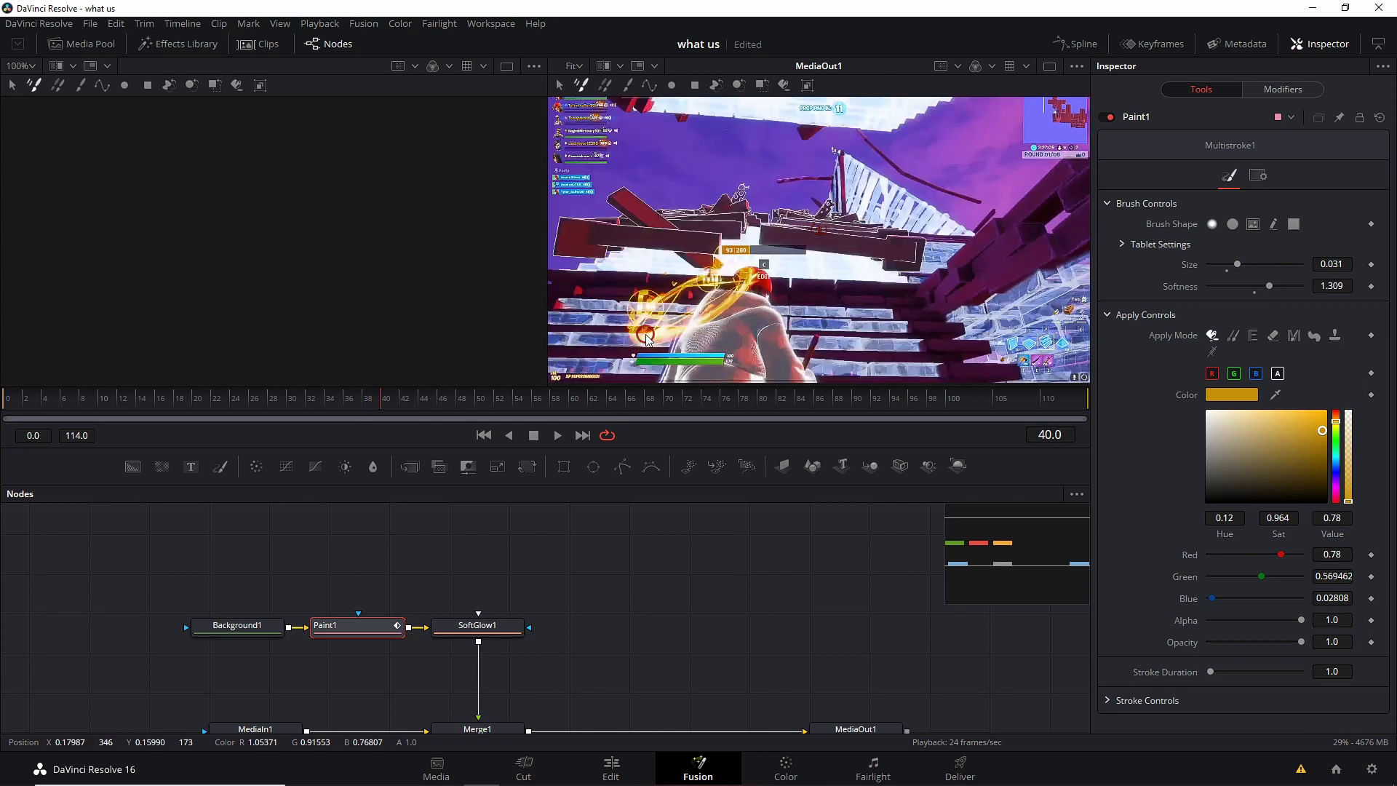
key("Right")
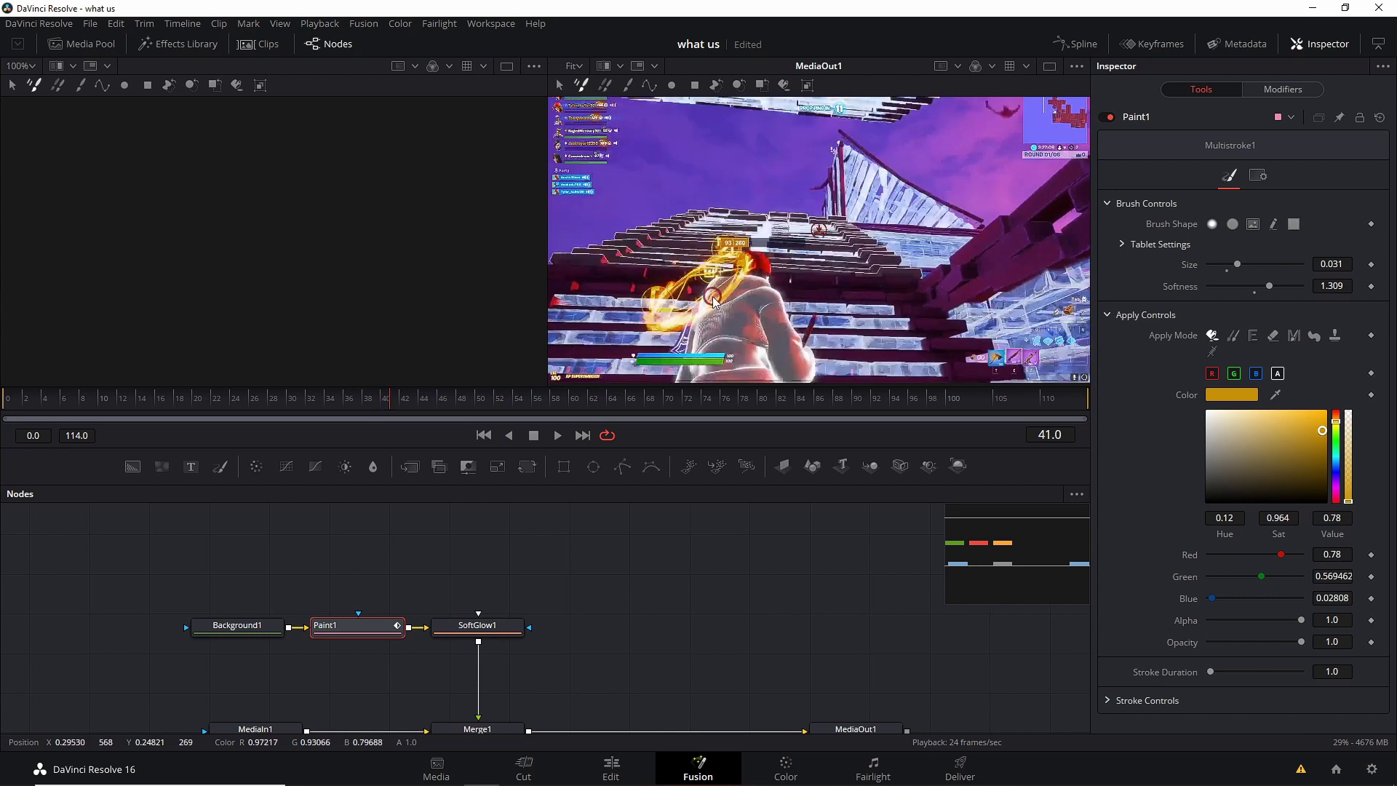
key("Right")
key("Right")
key("Right")
key("Right")
key("Right")
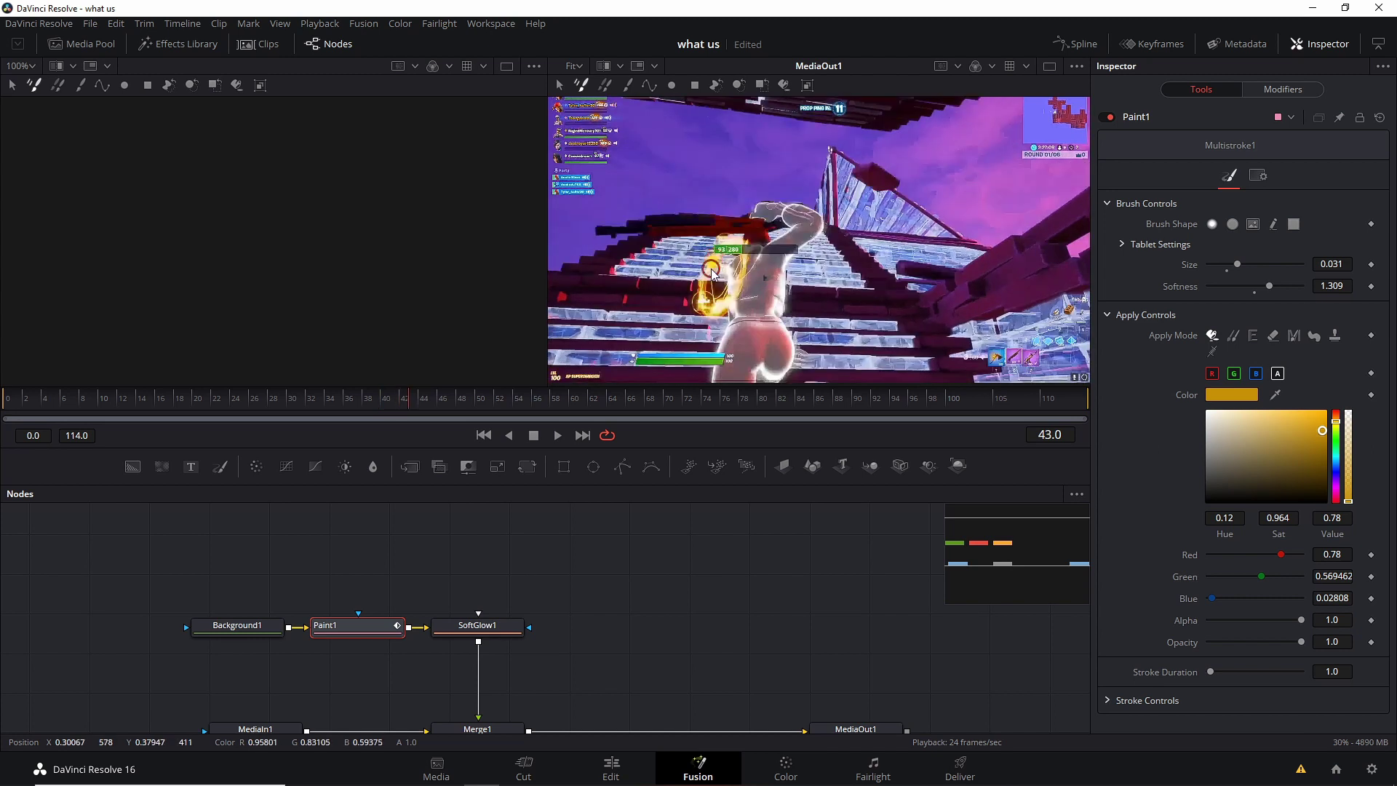
key("Right")
key("Right")
key("Right")
key("Right")
key("Right")
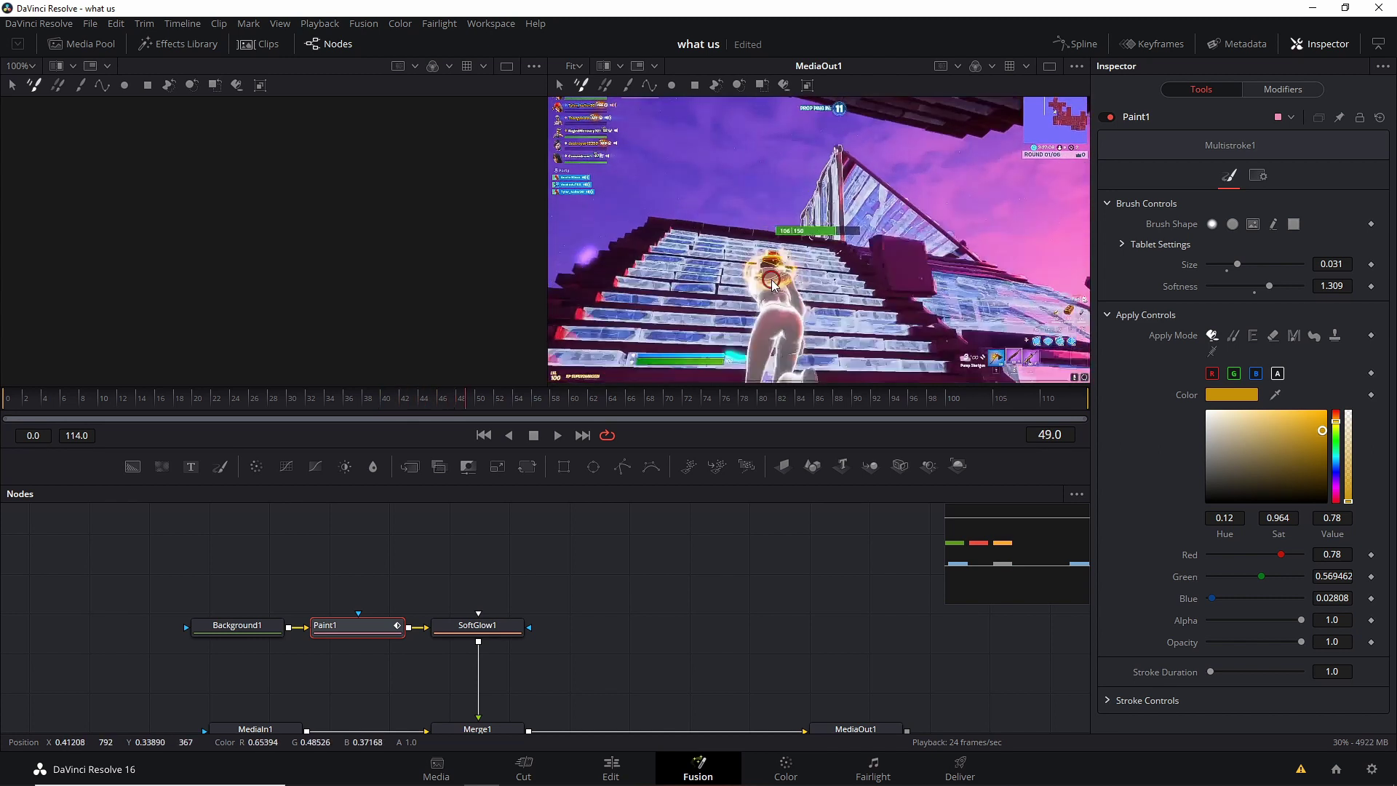
Continue the yellow strokes around the character's head and back frame by frame up to 69, and play the result.
key("Right")
key("Right")
key("Right")
key("Right")
key("Right")
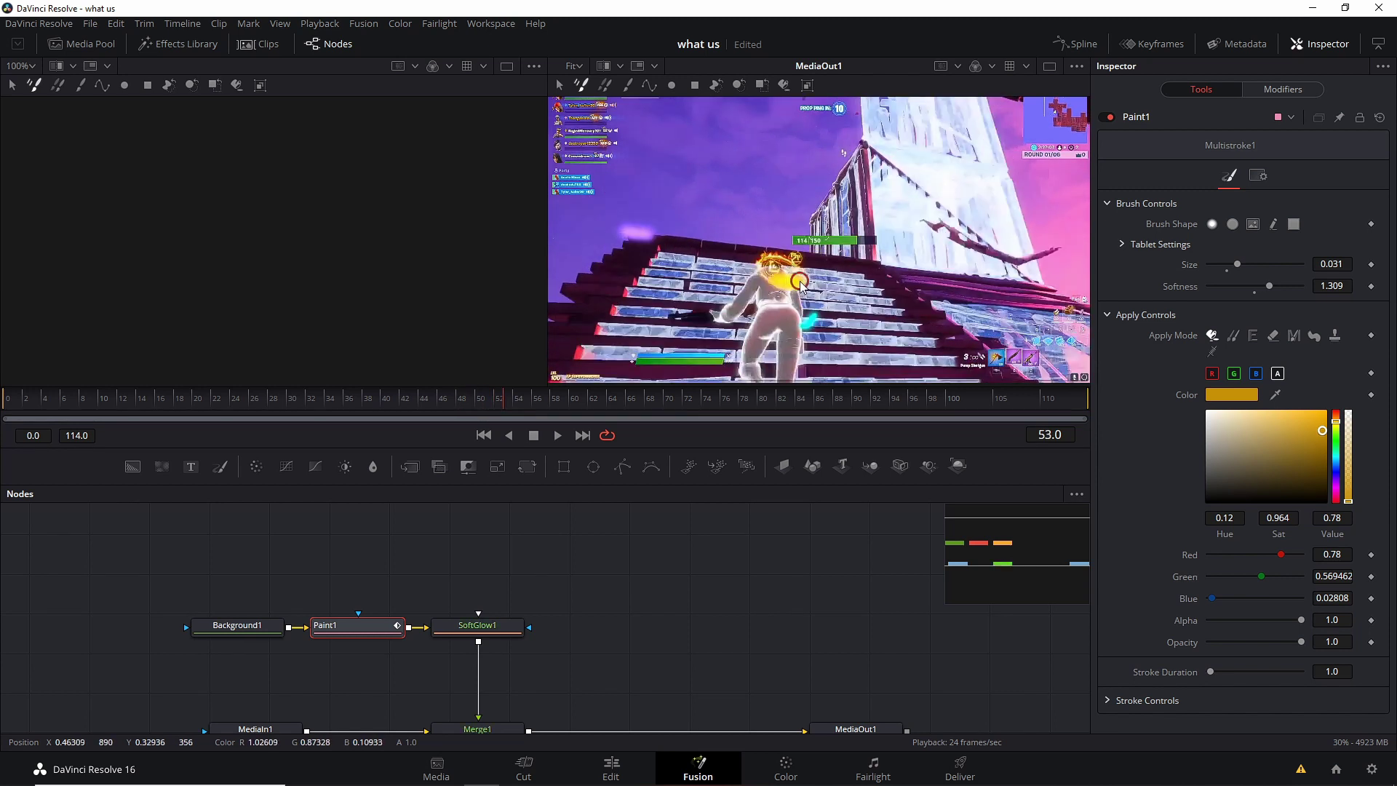
key("Right")
key("Right")
key("Right")
key("Right")
key("Right")
key("Right")
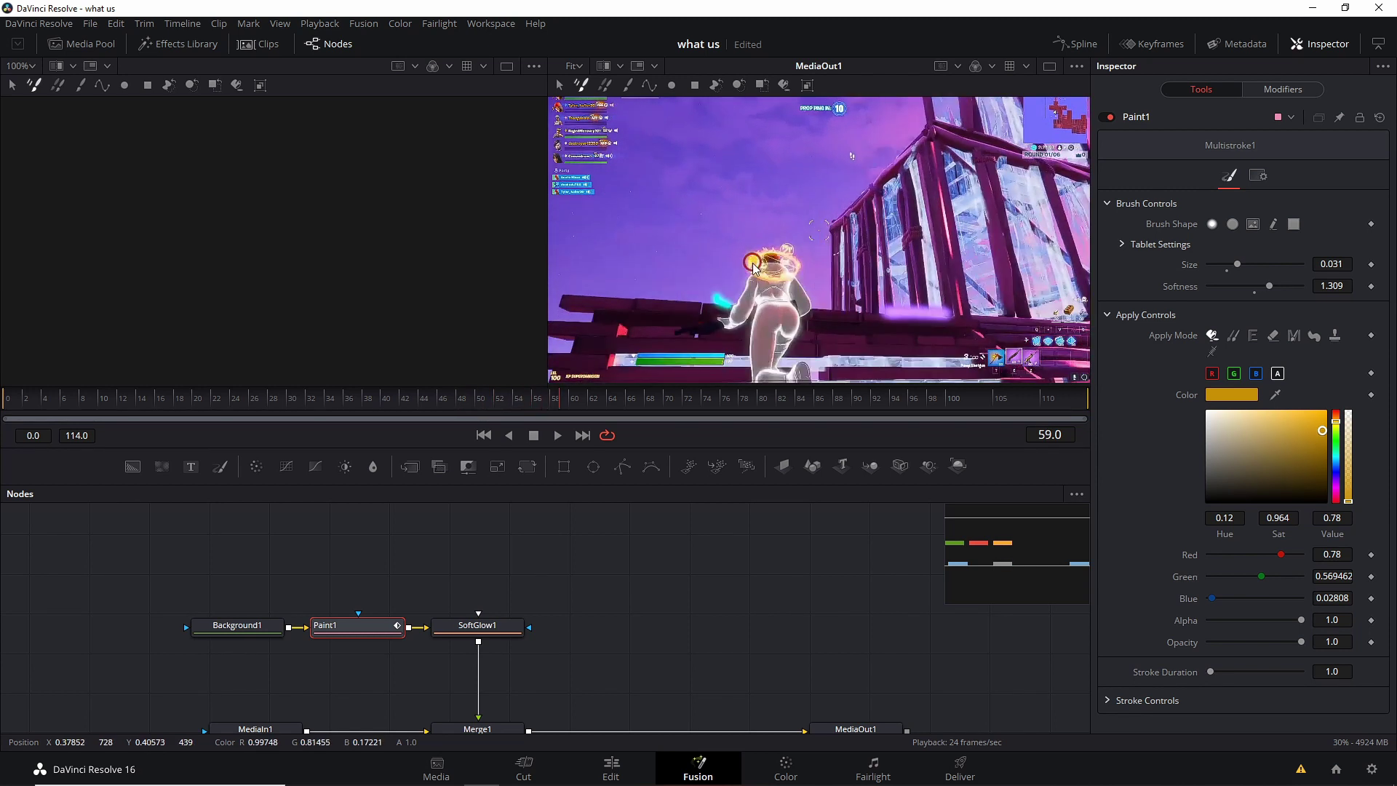
key("Right")
key("Right")
key("Right")
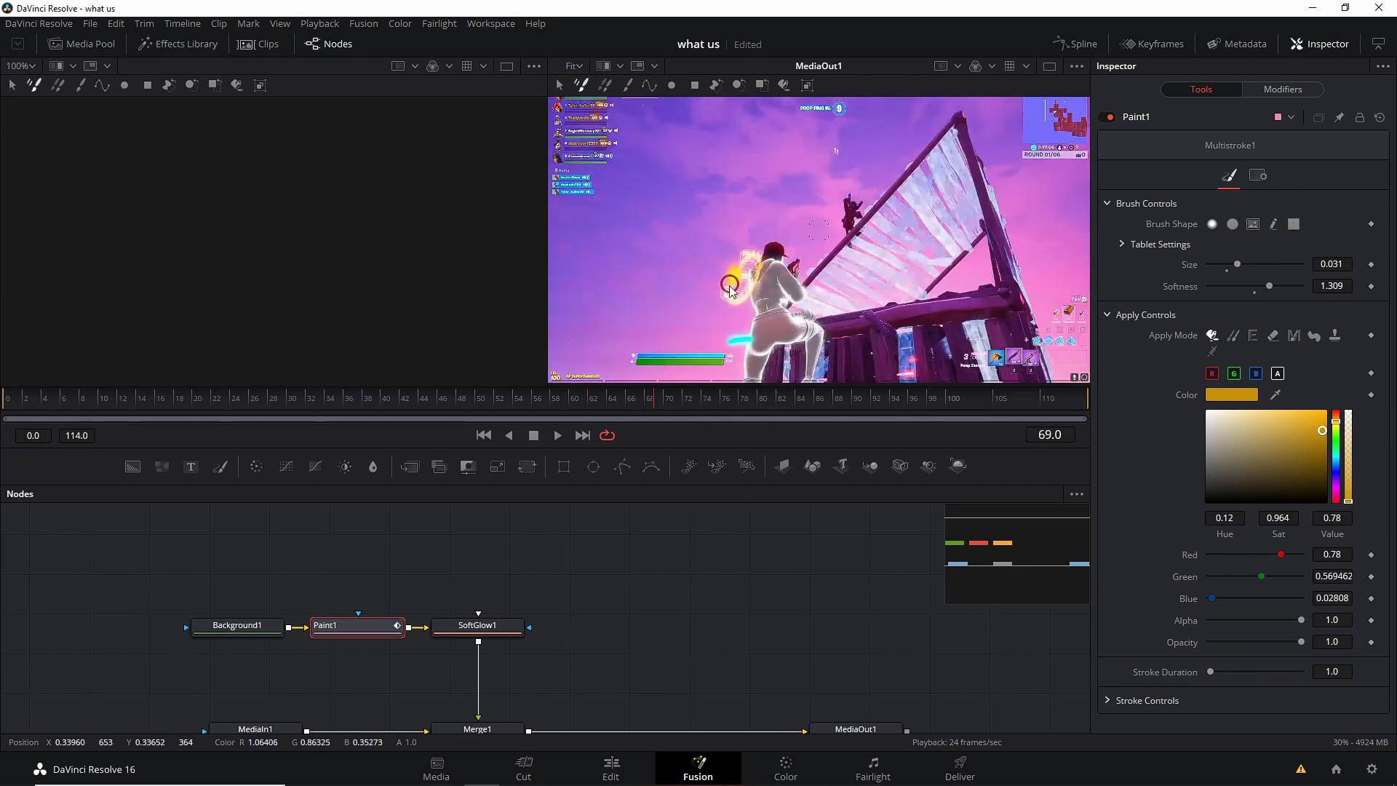
key("space")
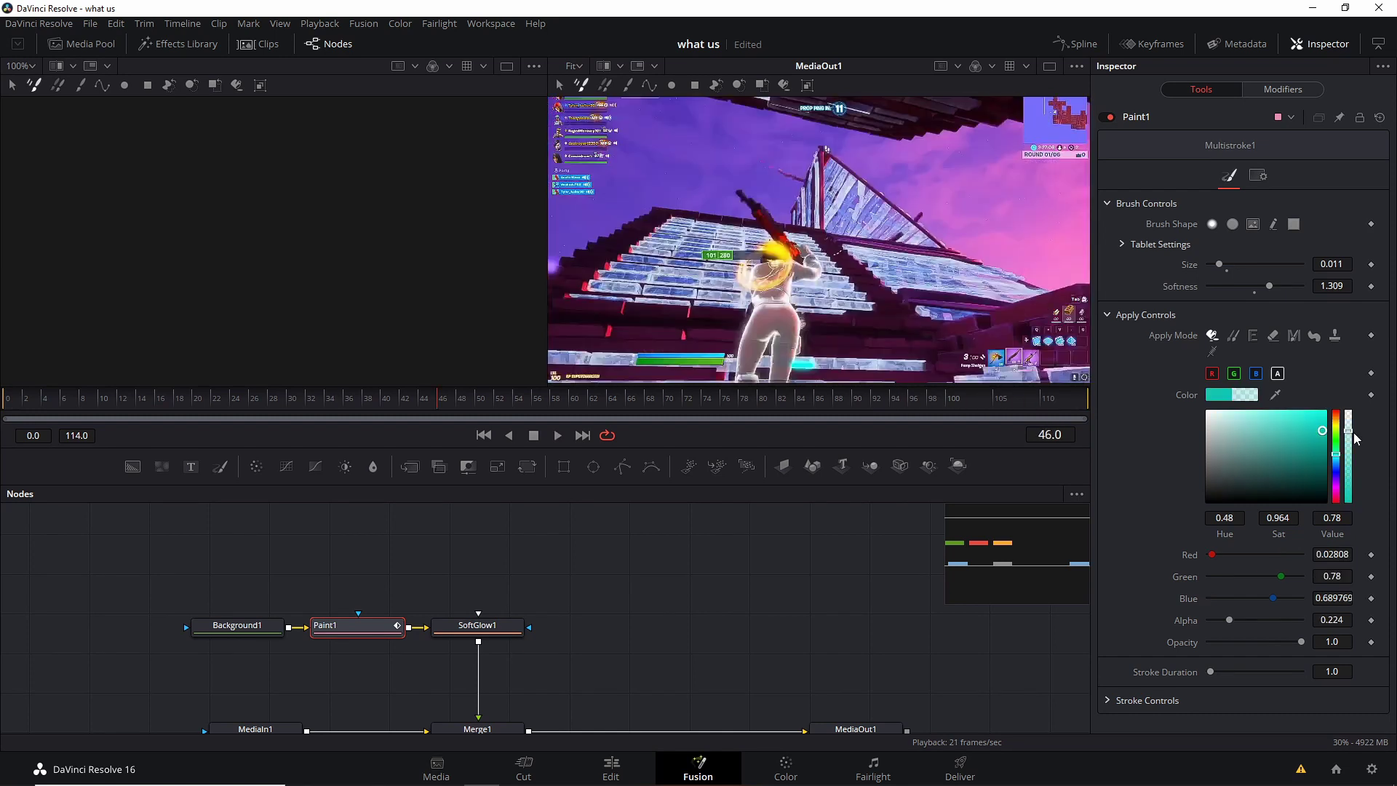
Set the brush color to green with hue 0.36 and alpha 1.0, and return to frame 46.
mouse_move(1352, 431)
left_mouse_down()
mouse_move(1359, 481)
mouse_move(1346, 500)
left_mouse_up()
left_click(1338, 444)
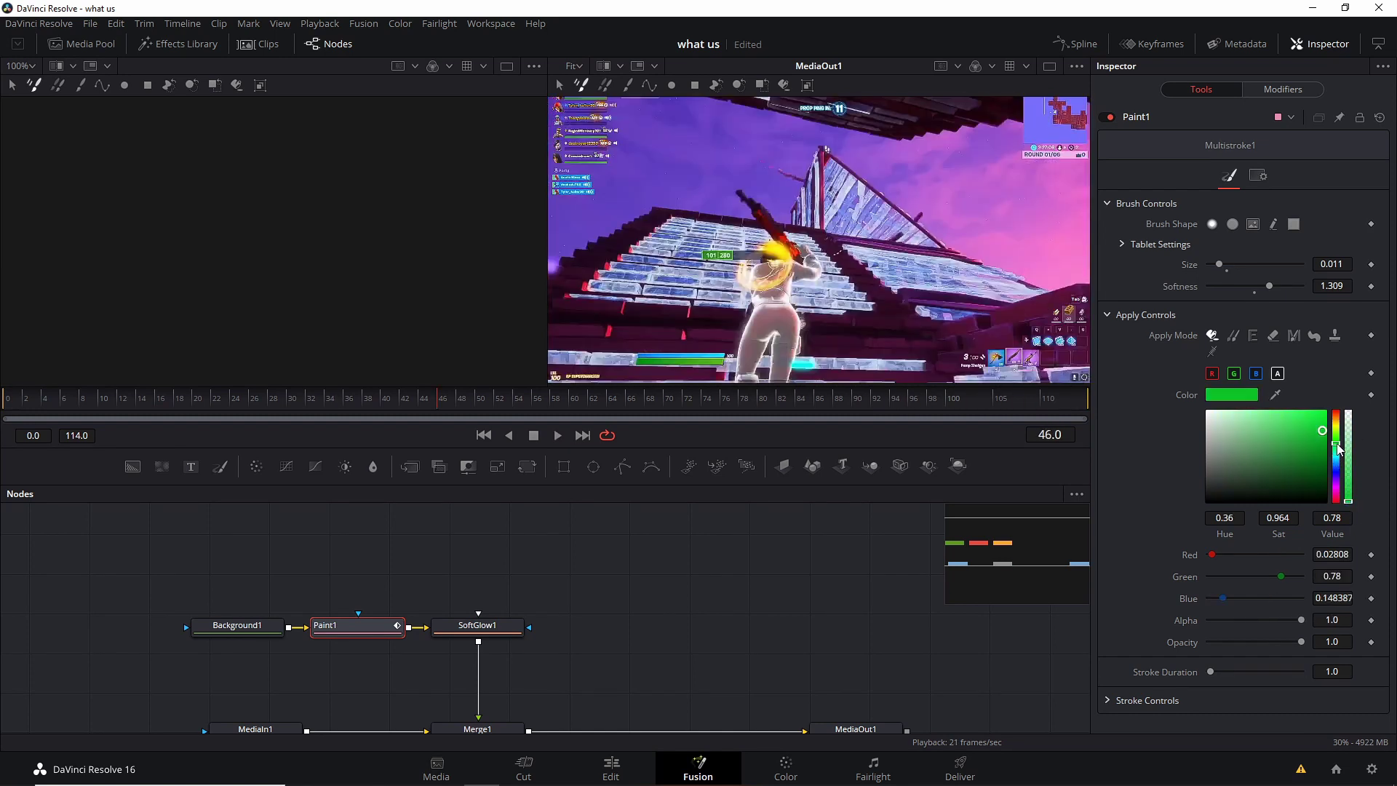
left_click(559, 436)
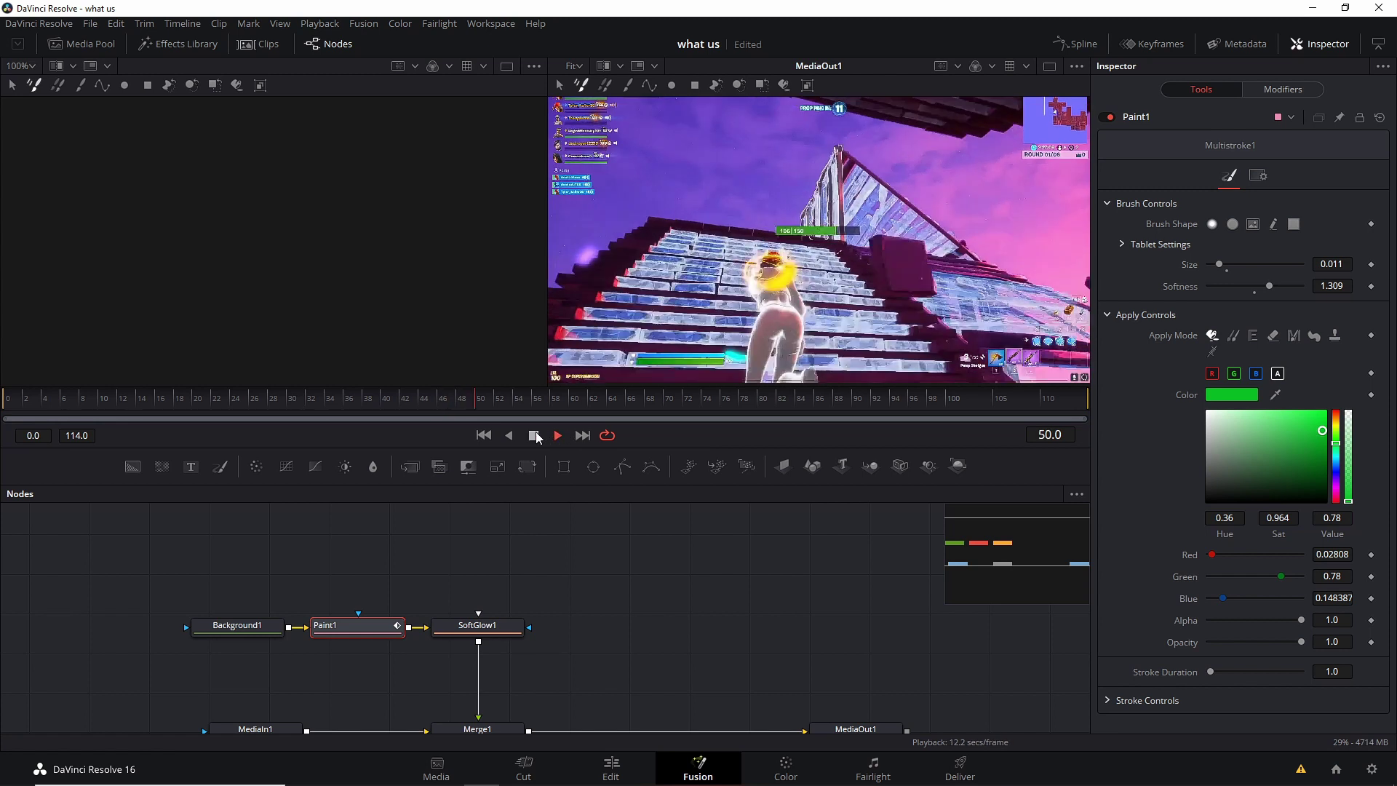
left_click_drag(553, 405, 442, 409)
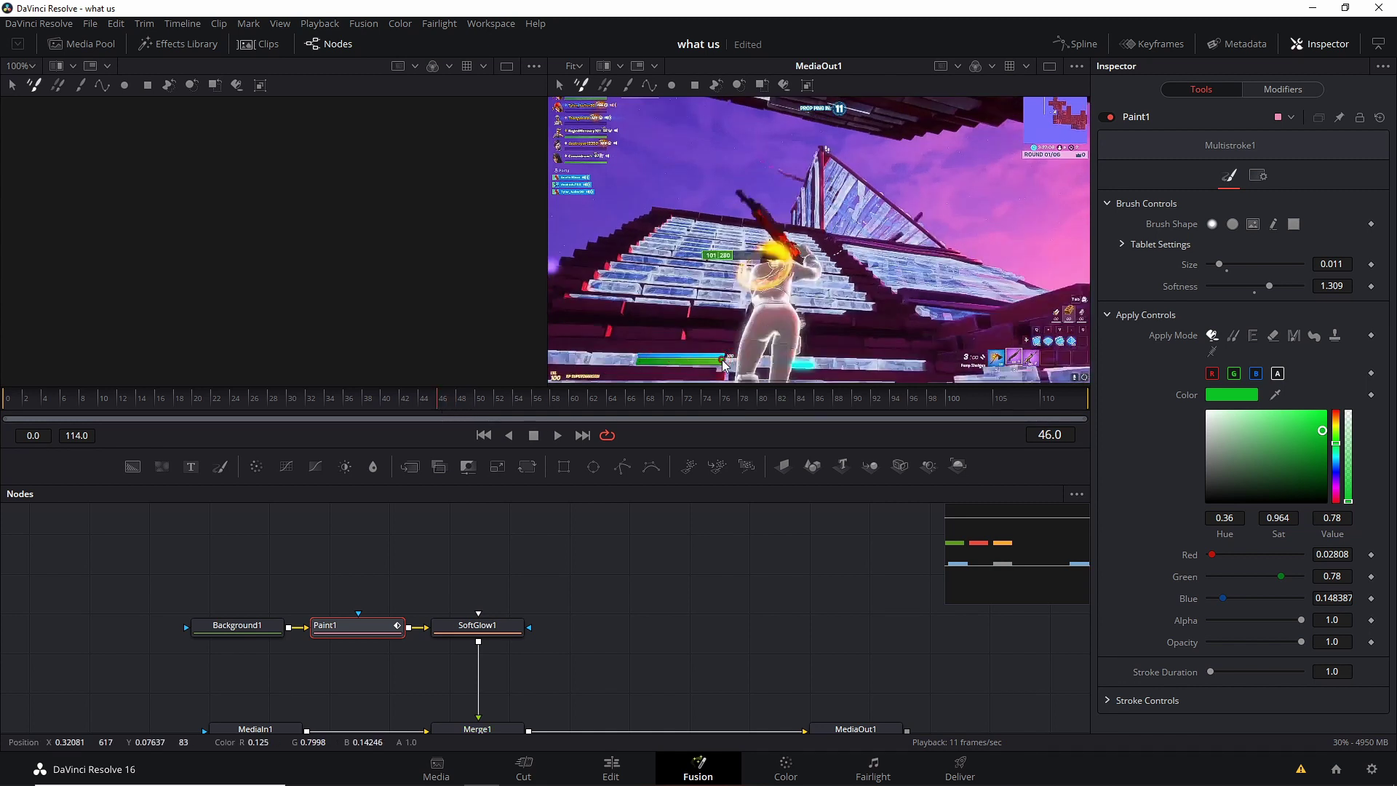
Paint a green line winding up from the character's feet on frame 46 to the shoulders on frame 56 with short strokes.
key("Right")
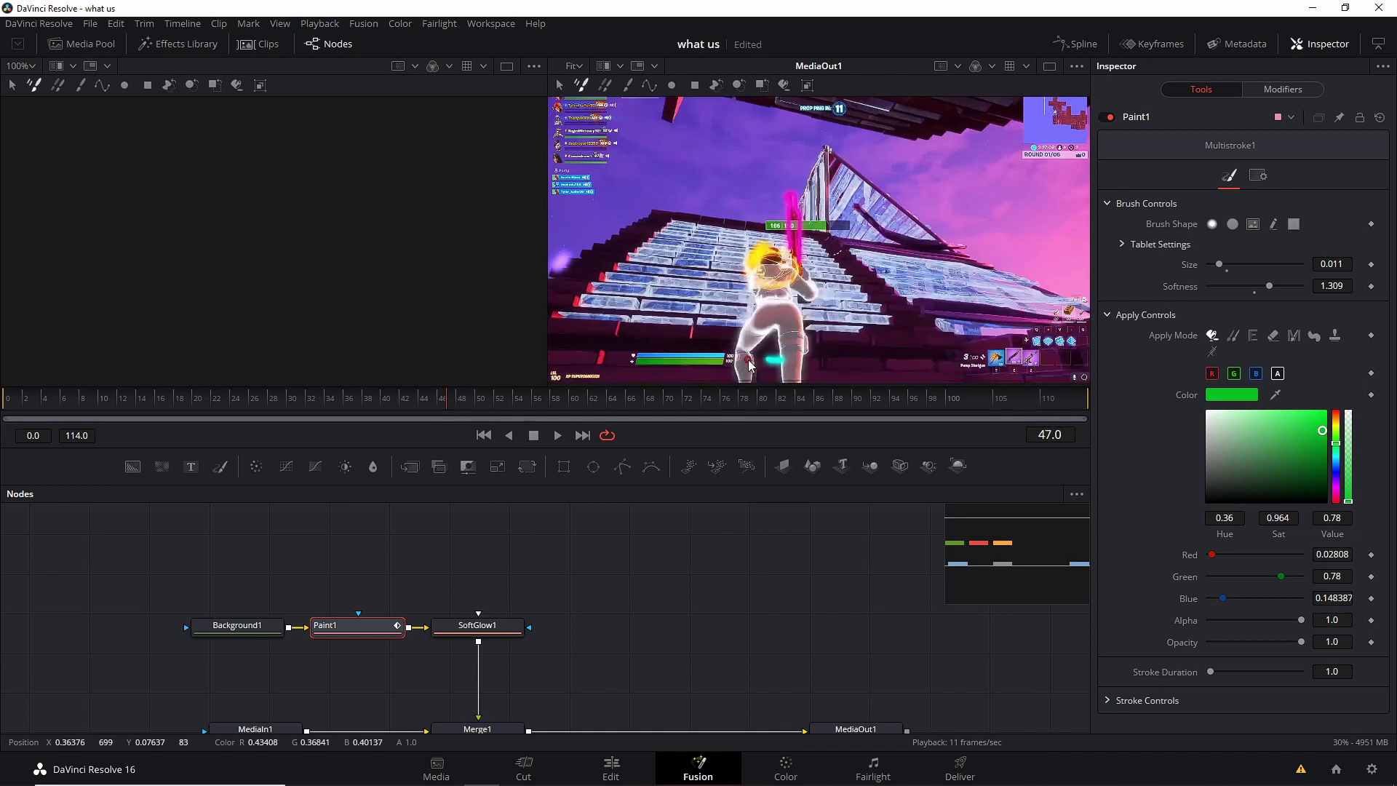
key("Right")
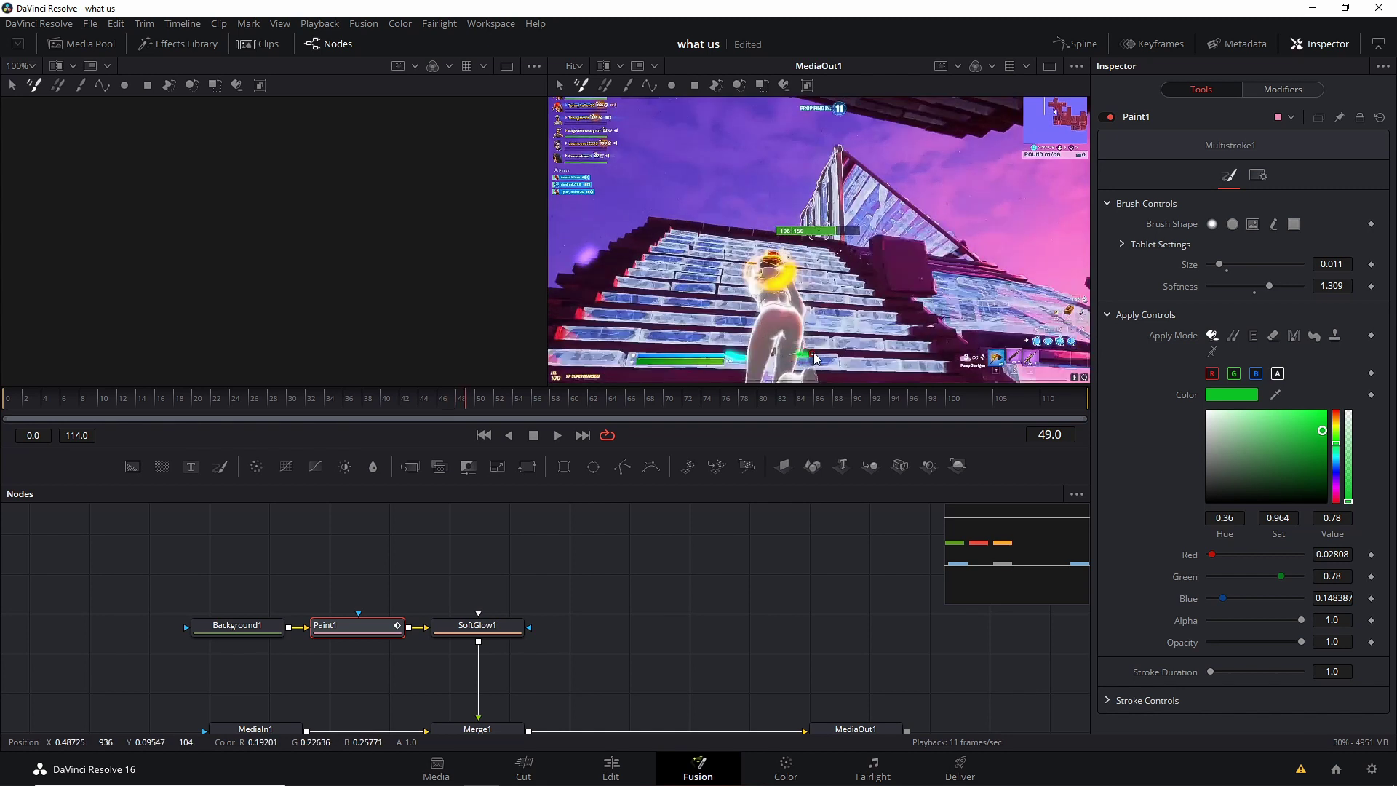
key("Right")
key("Right")
key("Right")
key("Right")
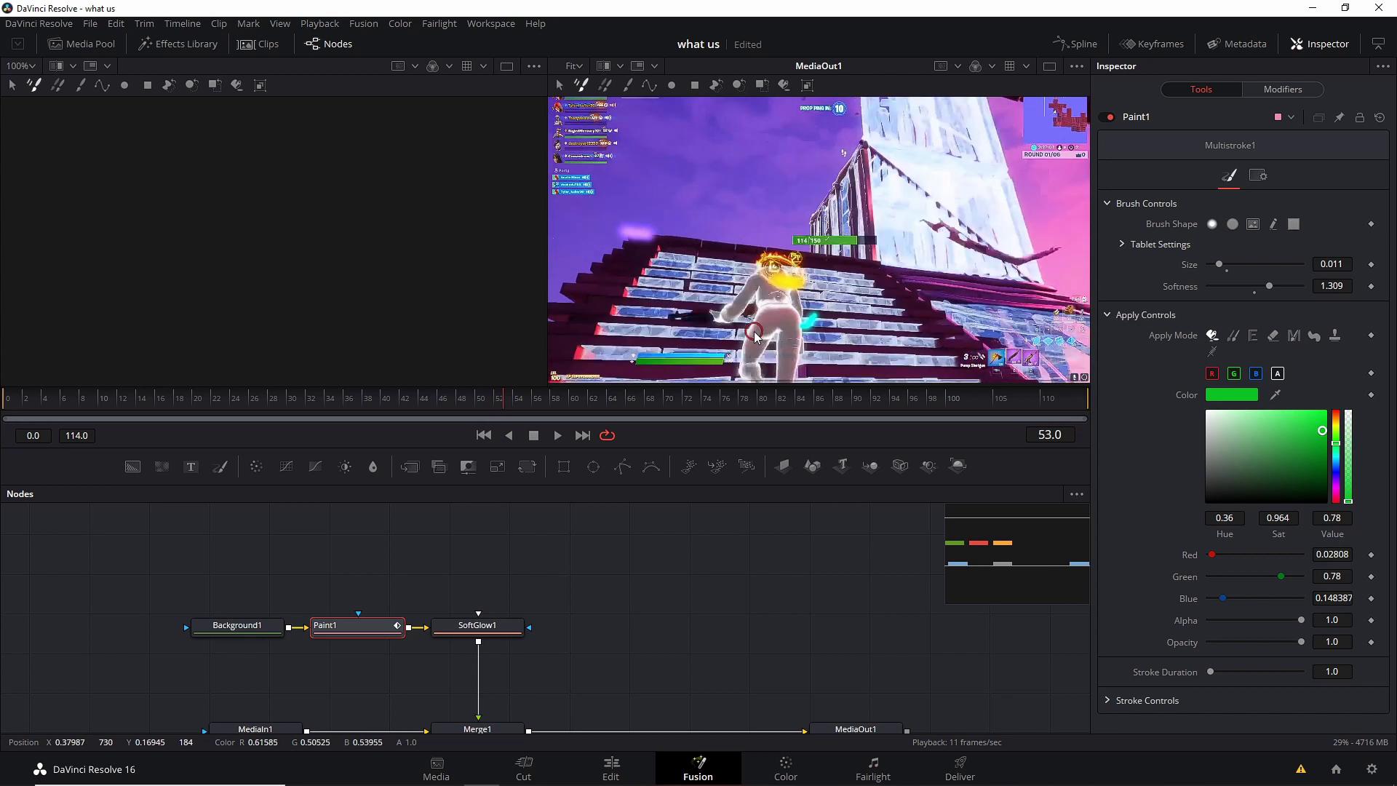
key("Right")
Carry the green line over the character's head and back down to the knee with short strokes up to frame 69.
key("Right")
key("Right")
key("Right")
key("Right")
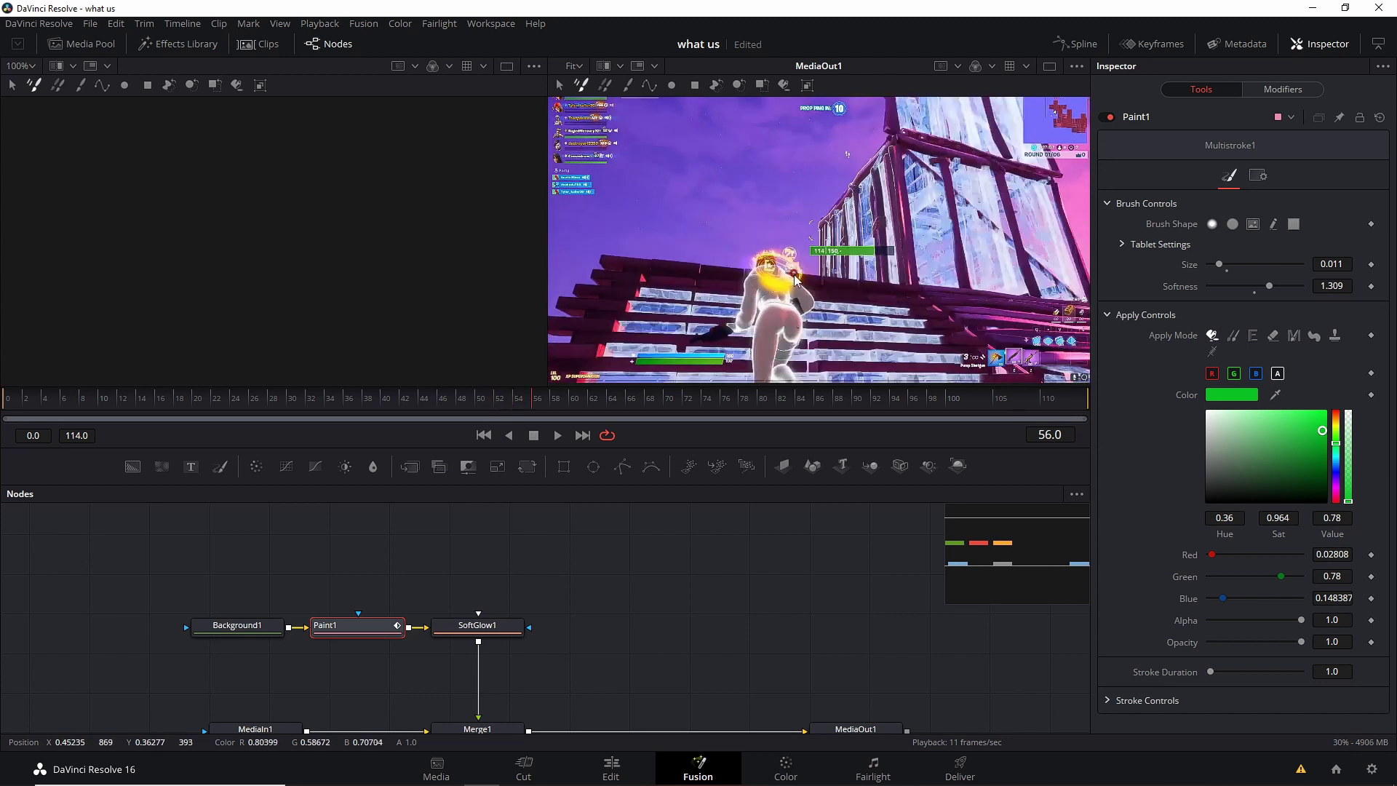
key("Right")
key("Right")
key("Right")
key("Right")
key("Right")
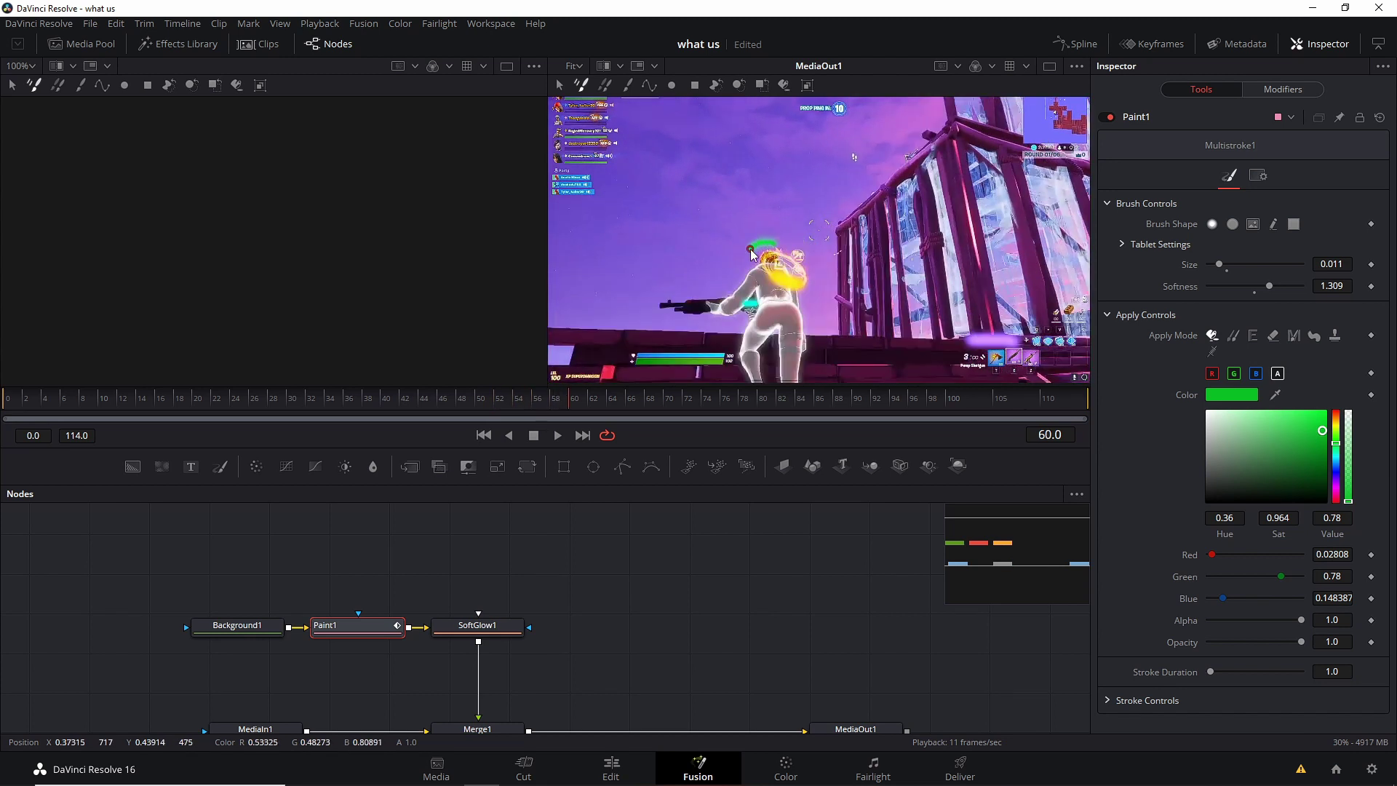
key("Right")
key("Right")
key("Right")
key("Right")
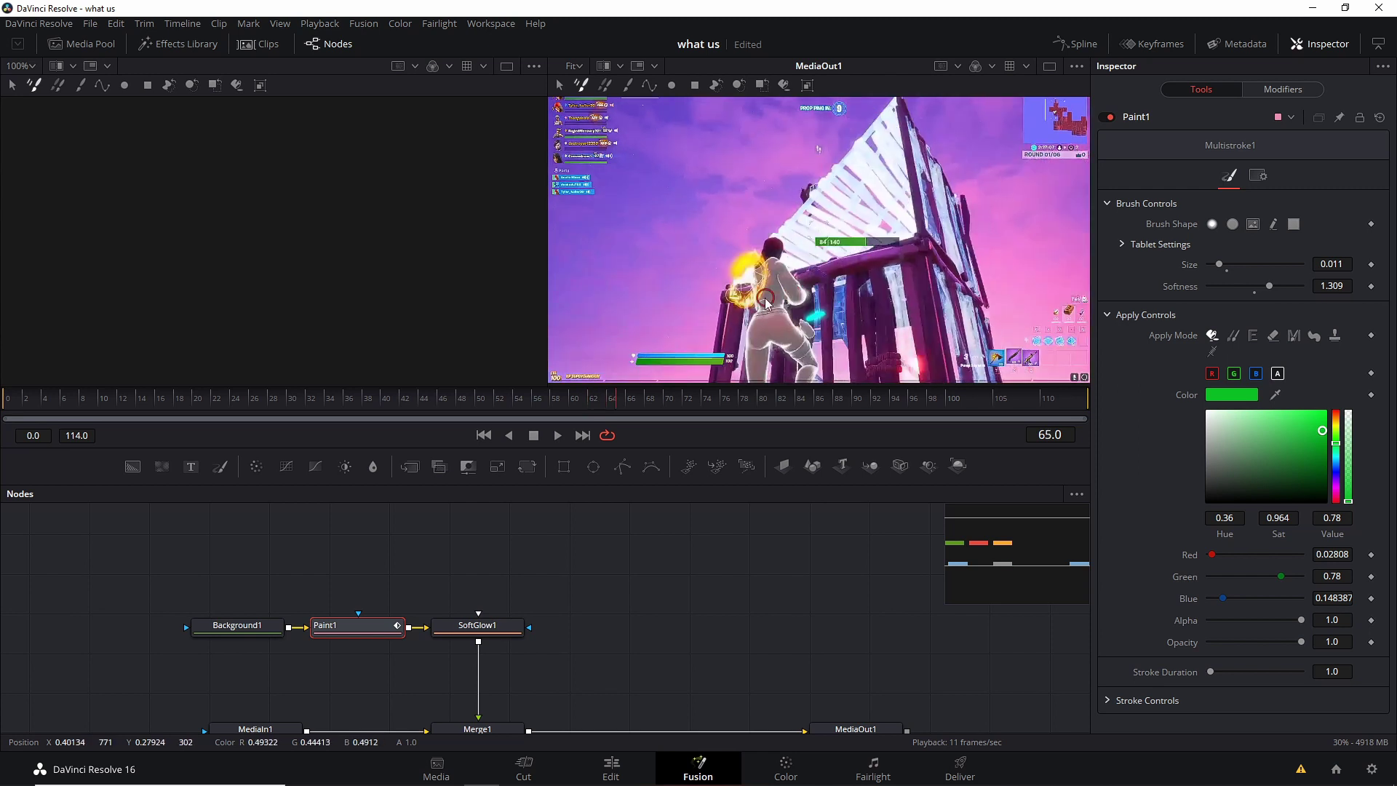
Extend the green line around the character's legs on frames 70 to 73 and the frames just after.
key("Right")
key("Right")
key("Right")
key("Right")
key("Right")
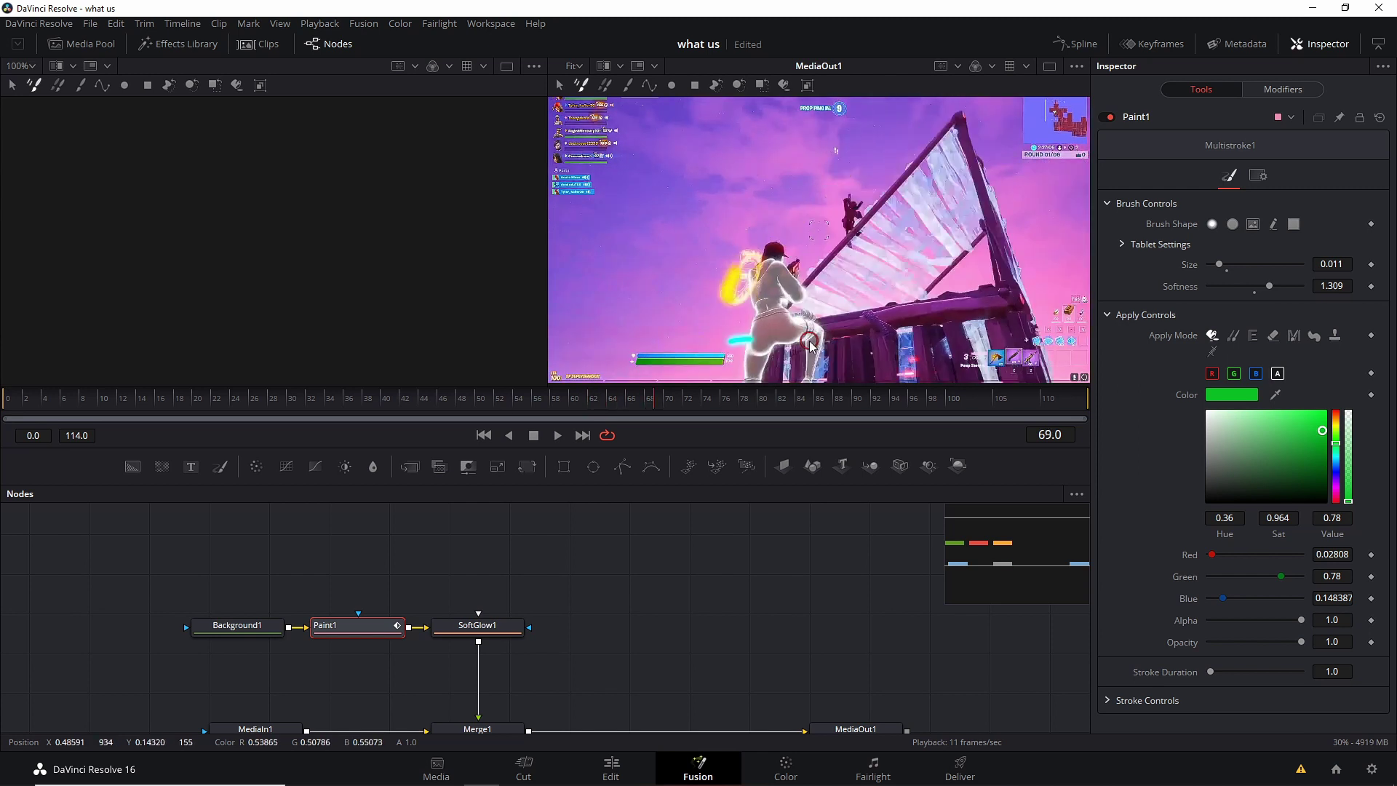
key("Right")
scroll(731, 370, "up", 1)
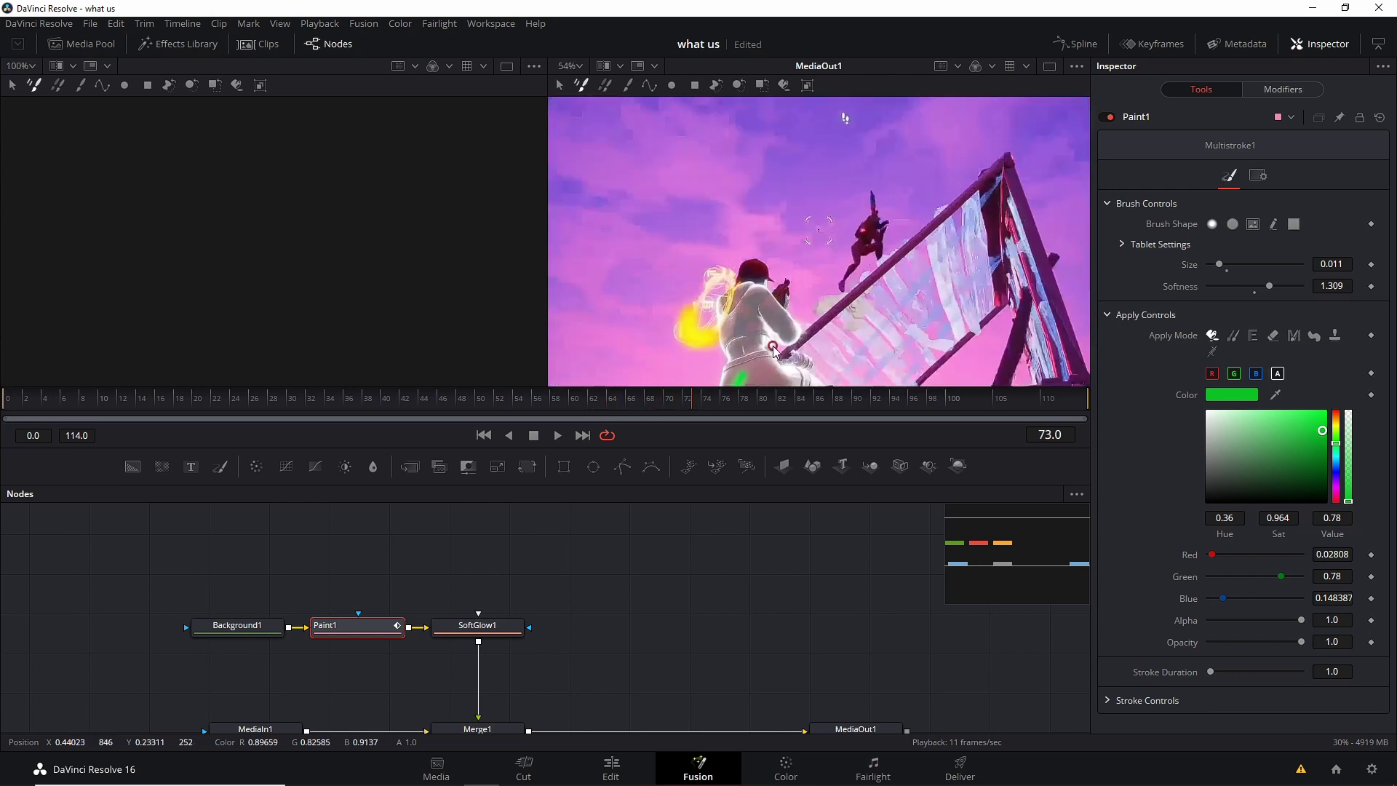
scroll(773, 348, "down", 3)
scroll(819, 278, "up", 1)
key("Left")
key("Right")
key("Right")
key("Right")
Enlarge the viewer area and play the clip several times from early frames to review all painted lines together.
left_click_drag(711, 400, 277, 411)
left_click_drag(624, 397, 623, 437)
scroll(885, 237, "down", 1)
scroll(802, 278, "up", 1)
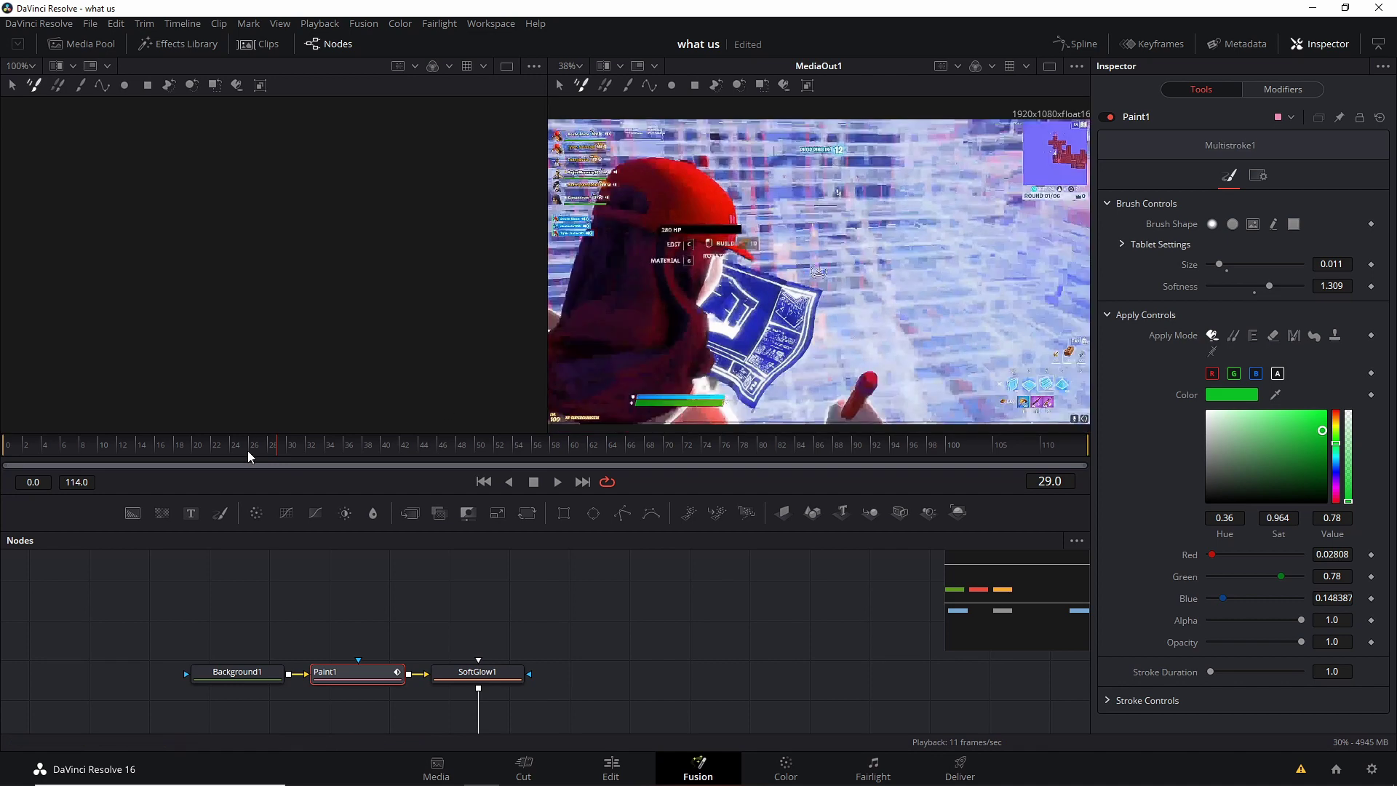
left_click(558, 481)
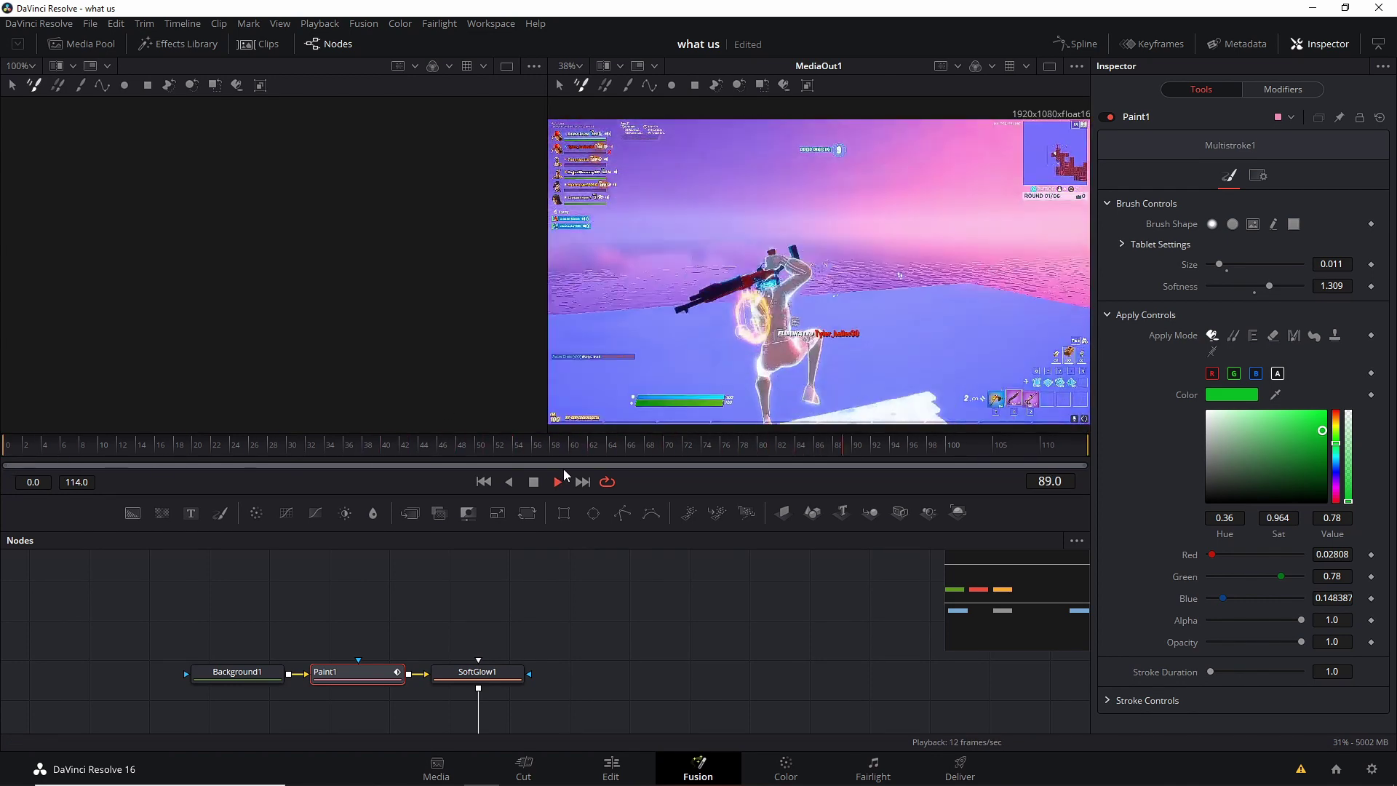
left_click_drag(556, 455, 155, 454)
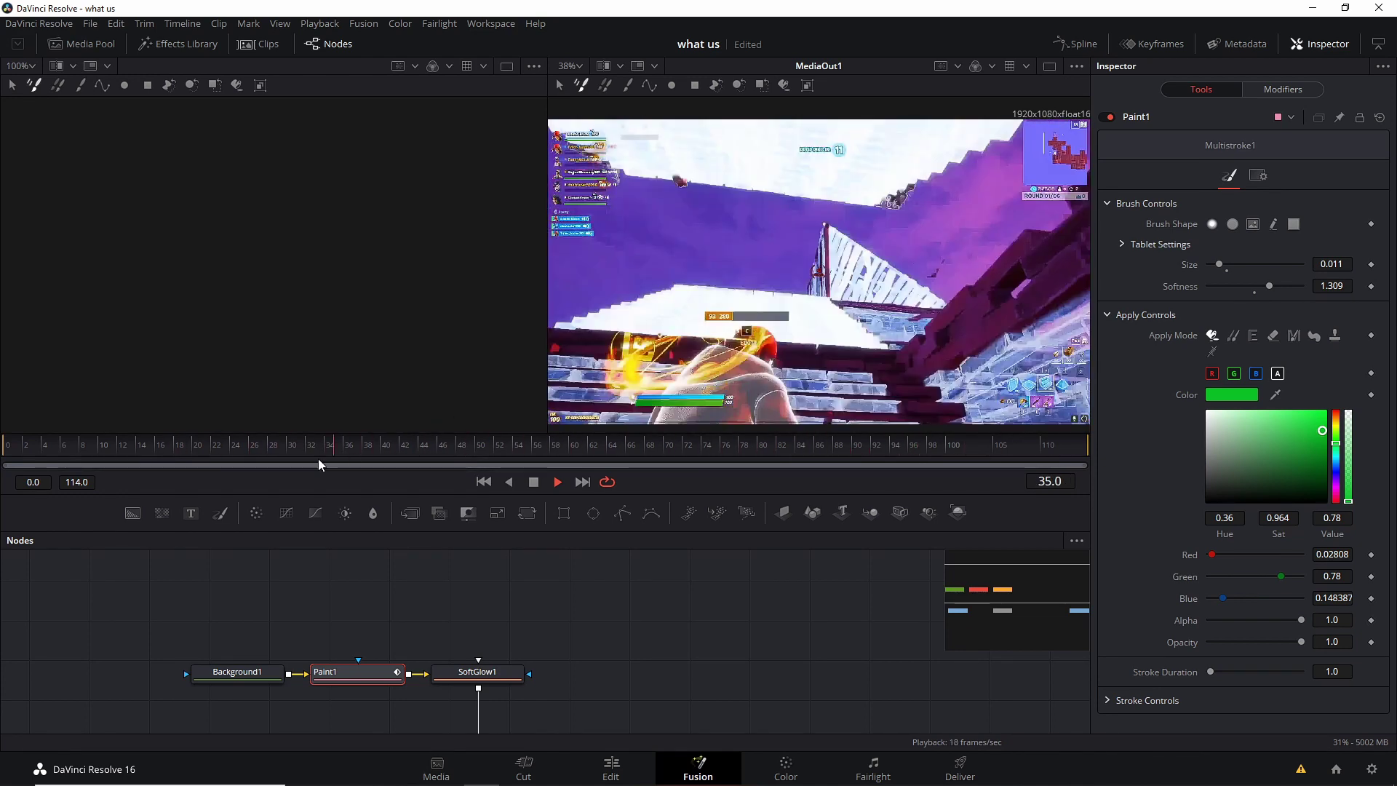
left_click(4, 448)
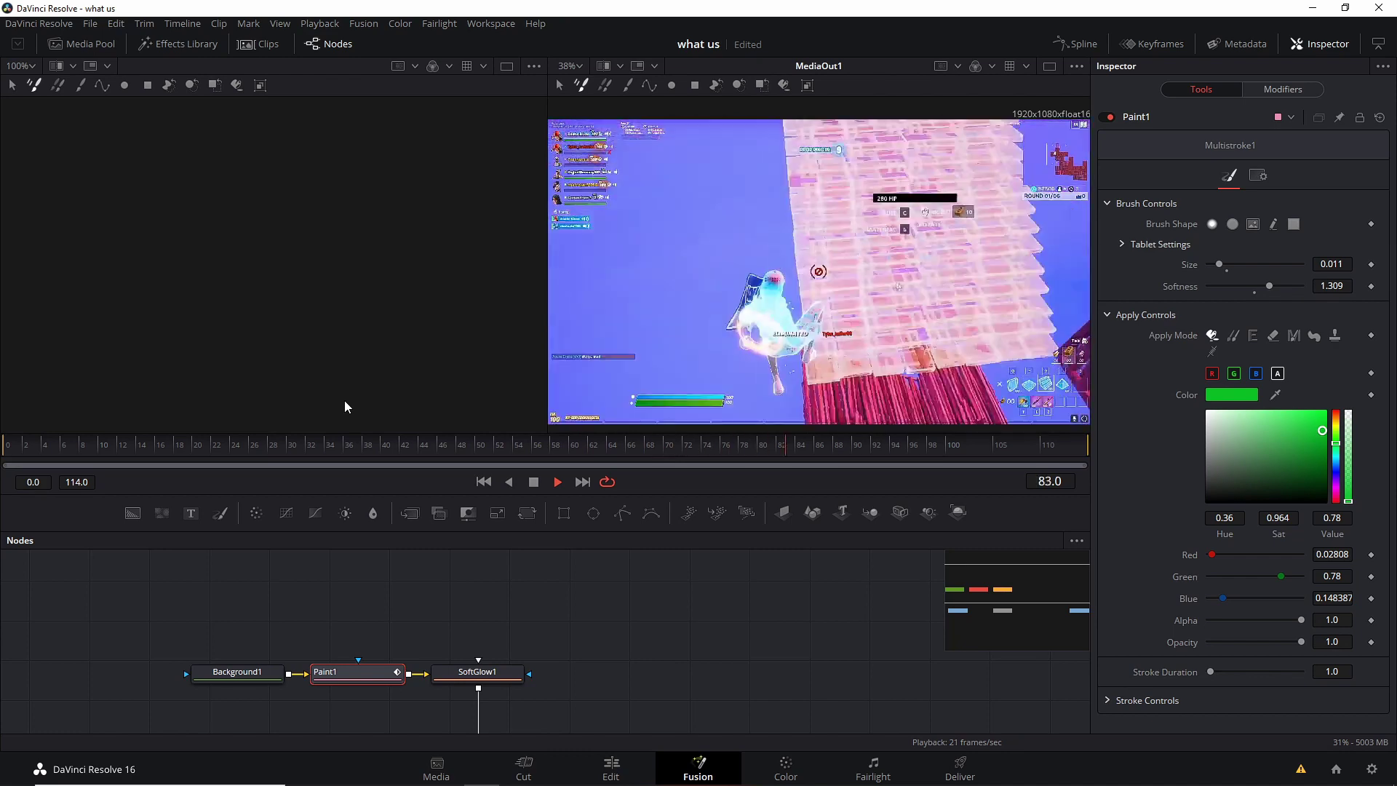
left_click(36, 447)
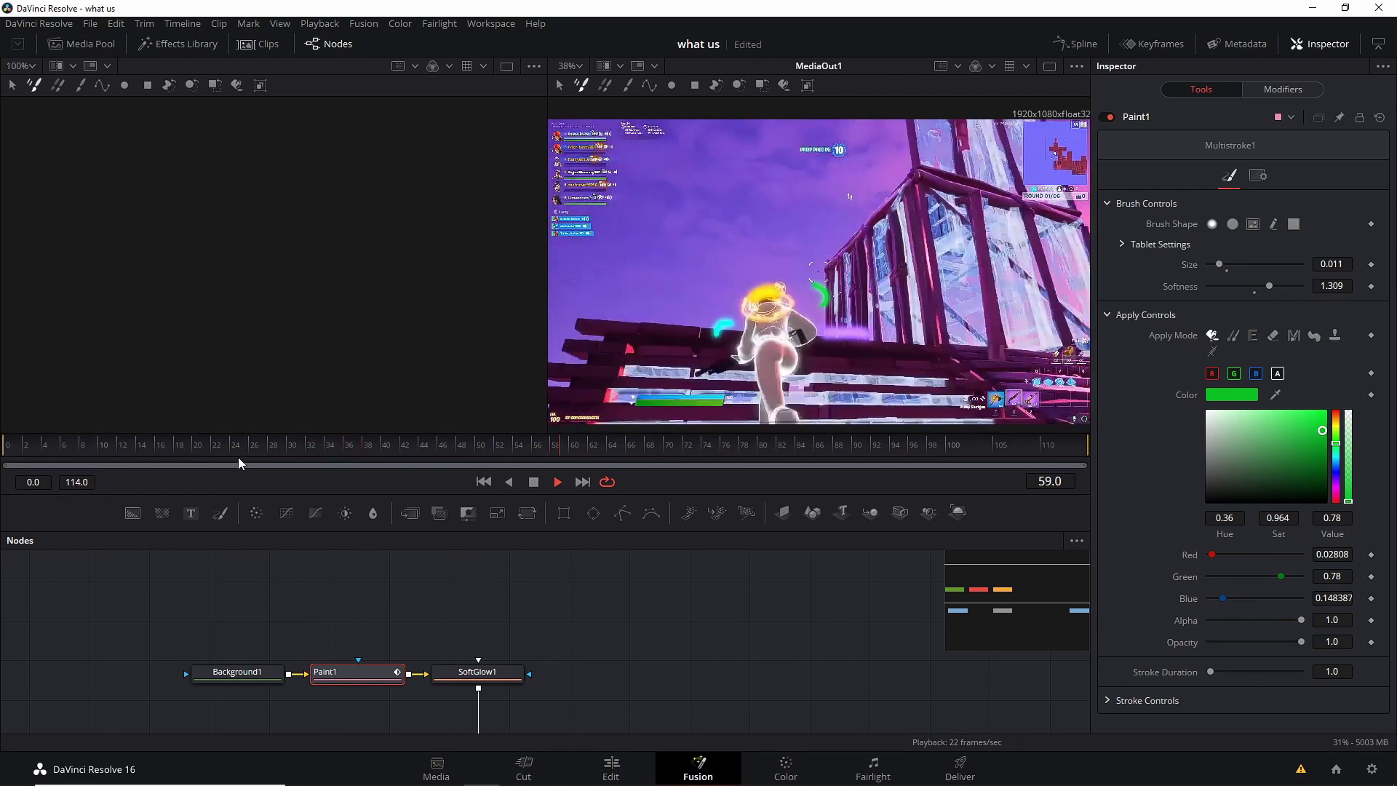
left_click(535, 482)
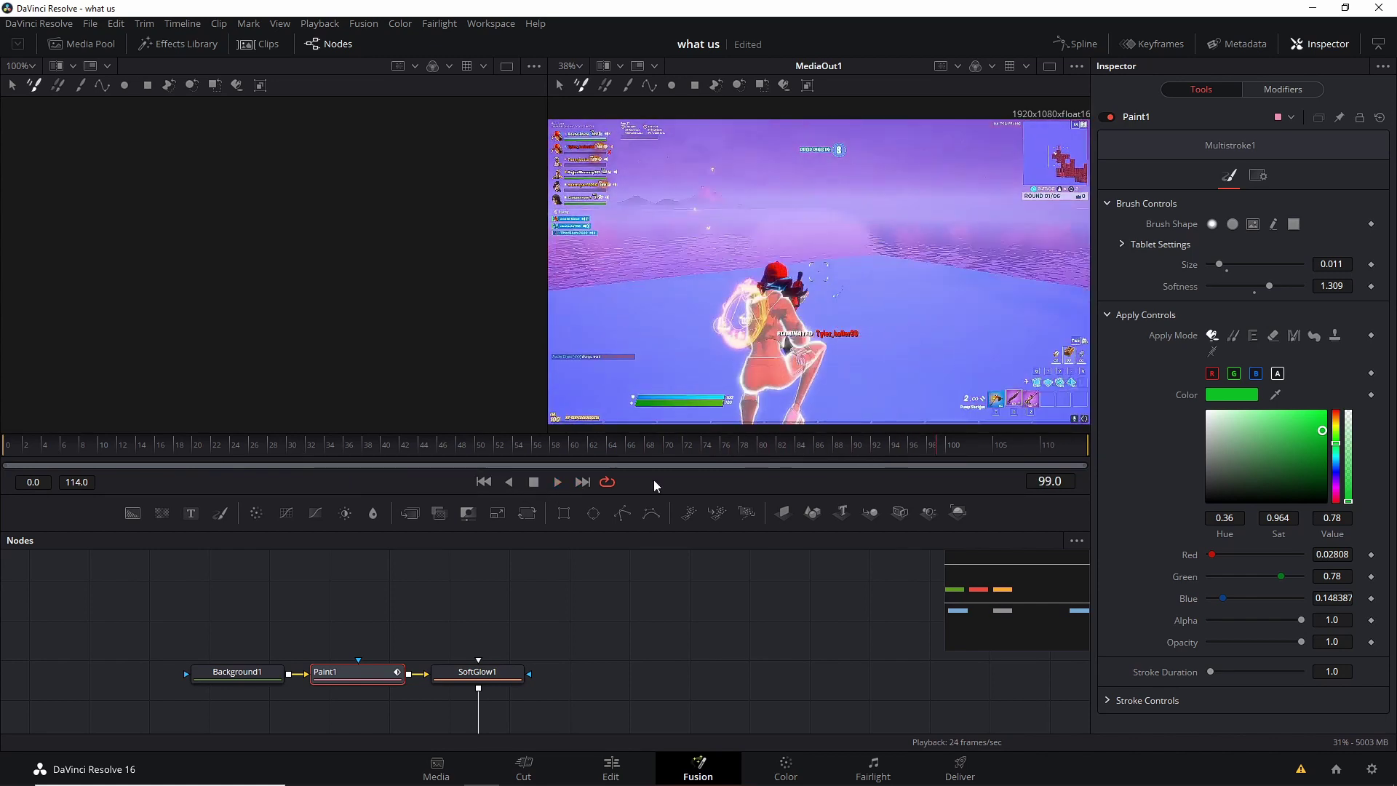
Trace the character's outline in red with hue 0.0 on frame 88, undoing and redrawing faulty strokes.
left_click_drag(902, 446, 712, 446)
key("Left")
key("Left")
key("Left")
key("Left")
key("Left")
key("Left")
key("Left")
key("Left")
key("Left")
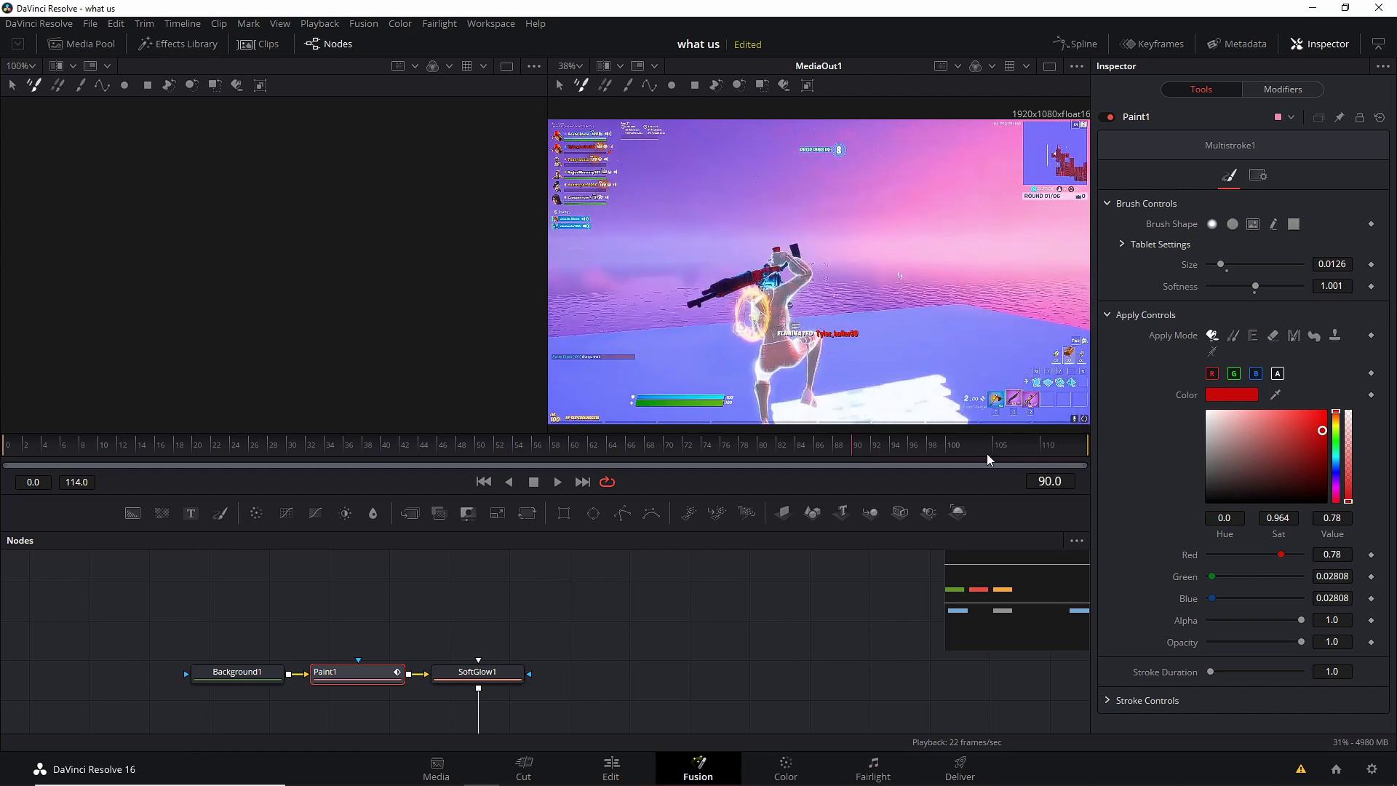
key("Left")
key("Left")
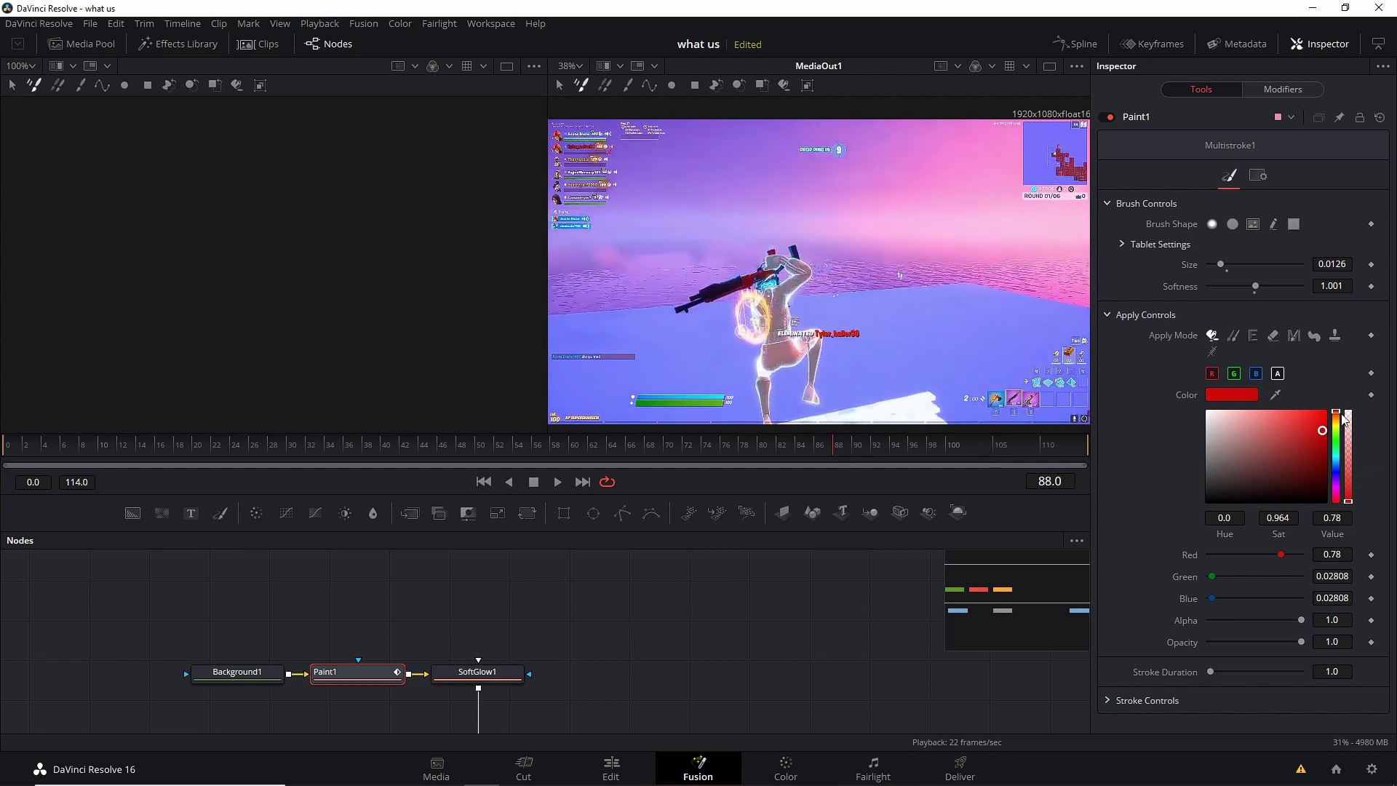
mouse_move(1343, 413)
left_mouse_down()
mouse_move(1334, 466)
mouse_move(1336, 411)
left_mouse_up()
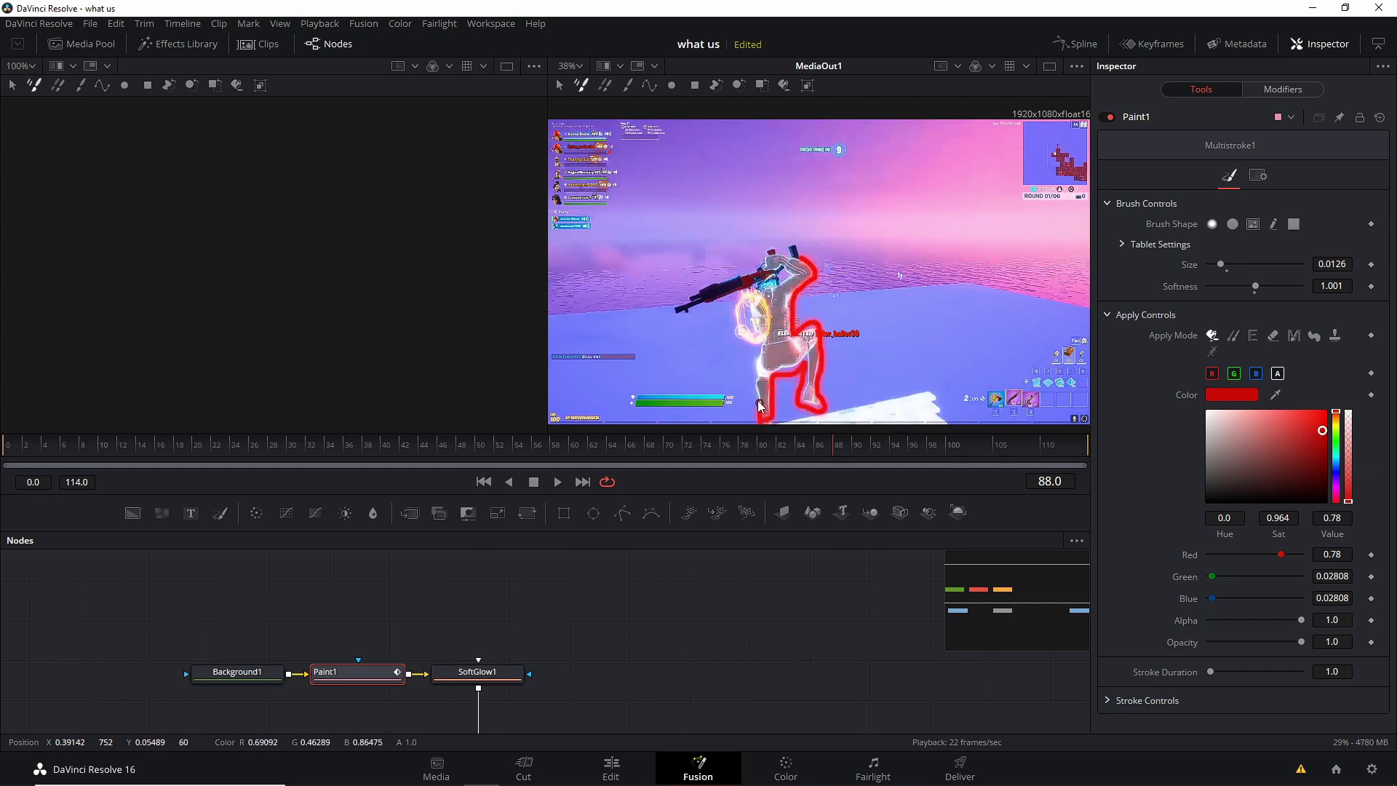
key("ctrl+z")
key("ctrl+z")
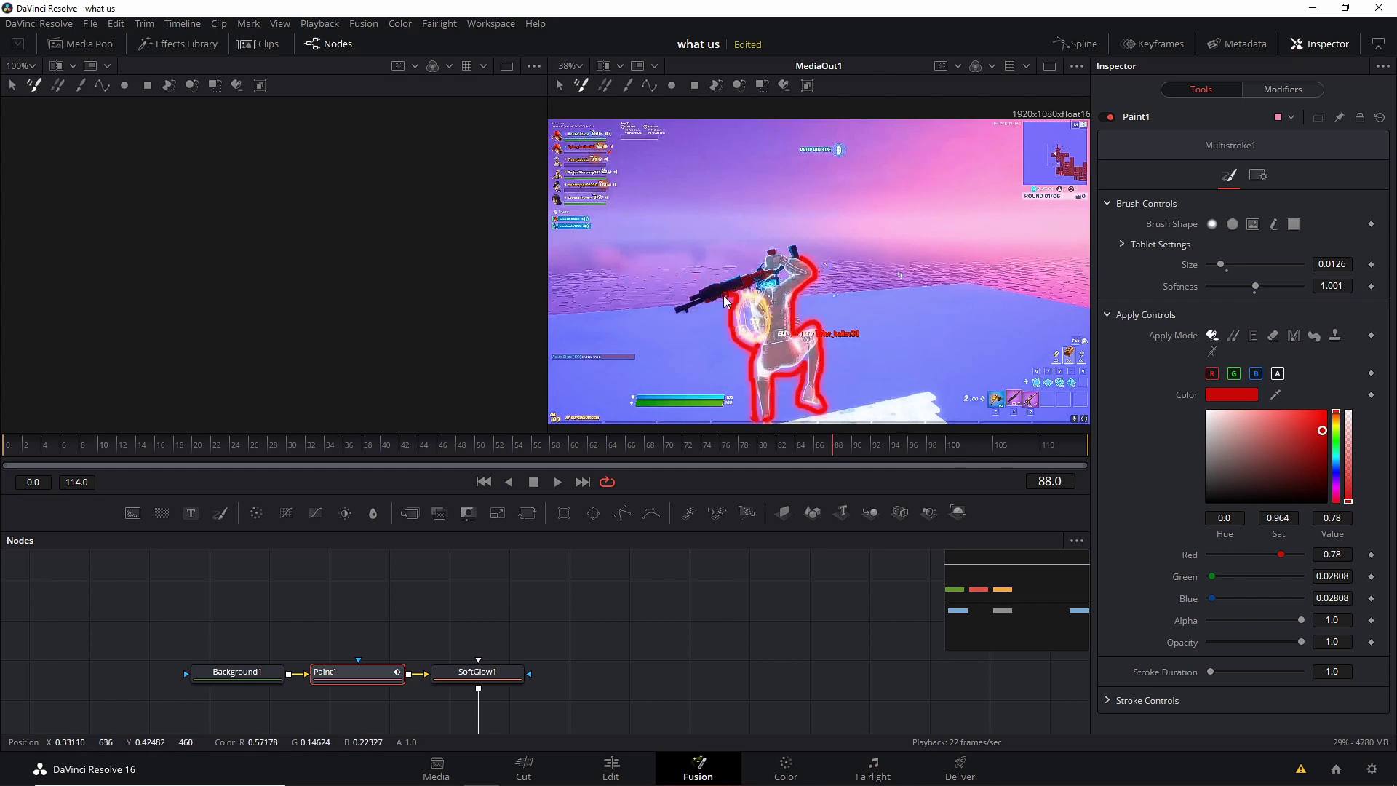
key("ctrl+z")
left_click_drag(770, 251, 801, 254)
Outline the character on frames 89 to 92, shifting the brush hue from red toward blue.
key("Right")
left_click_drag(1336, 412, 1337, 420)
mouse_move(798, 245)
left_mouse_down()
mouse_move(822, 370)
mouse_move(797, 369)
mouse_move(760, 422)
mouse_move(734, 331)
mouse_move(682, 316)
mouse_move(804, 245)
mouse_move(795, 295)
mouse_move(816, 401)
mouse_move(772, 392)
mouse_move(762, 342)
mouse_move(710, 305)
mouse_move(758, 260)
mouse_move(817, 326)
mouse_move(803, 376)
mouse_move(756, 423)
mouse_move(741, 296)
mouse_move(690, 297)
mouse_move(792, 243)
mouse_move(806, 298)
left_mouse_up()
key("Right")
key("Right")
Outline the character on frames 93 to 97, shifting the brush hue from blue at 0.56 to pink at 0.904.
key("Right")
key("Right")
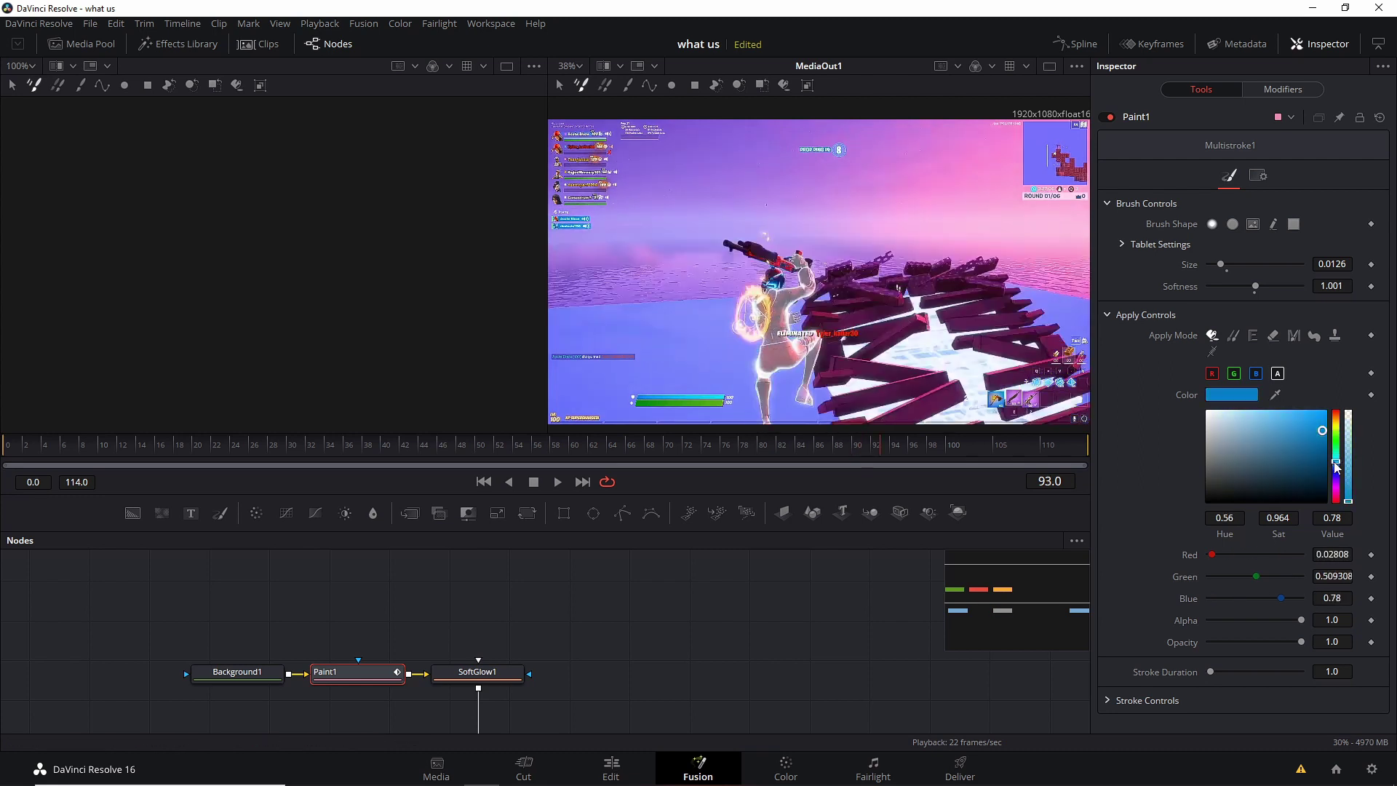
mouse_move(762, 283)
left_mouse_down()
mouse_move(765, 420)
mouse_move(818, 402)
mouse_move(807, 313)
left_mouse_up()
key("Right")
mouse_move(773, 409)
left_mouse_down()
mouse_move(813, 270)
mouse_move(774, 228)
mouse_move(787, 194)
mouse_move(742, 289)
mouse_move(768, 426)
left_mouse_up()
key("Right")
left_click(1336, 478)
key("Right")
mouse_move(811, 331)
left_mouse_down()
mouse_move(789, 265)
mouse_move(757, 371)
left_mouse_up()
Outline the character in white on frame 98 and in black on frame 99, and play the clip.
key("Right")
left_click_drag(809, 328, 814, 263)
left_click_drag(770, 383, 820, 356)
key("Right")
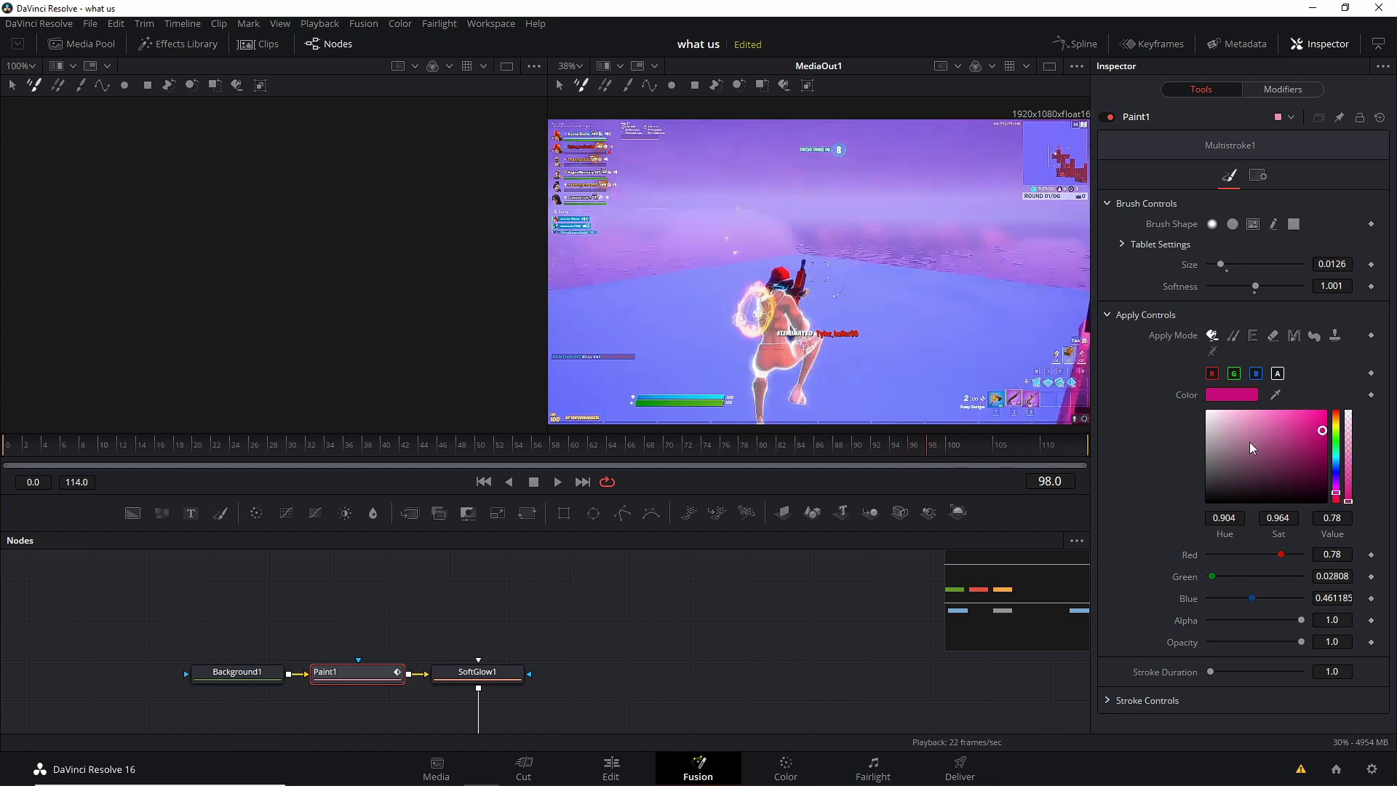
left_click_drag(1266, 451, 1206, 410)
mouse_move(815, 309)
left_mouse_down()
mouse_move(749, 283)
mouse_move(790, 337)
left_mouse_up()
key("Right")
left_click(1206, 502)
mouse_move(811, 422)
left_mouse_down()
mouse_move(806, 303)
mouse_move(736, 422)
left_mouse_up()
key("space")
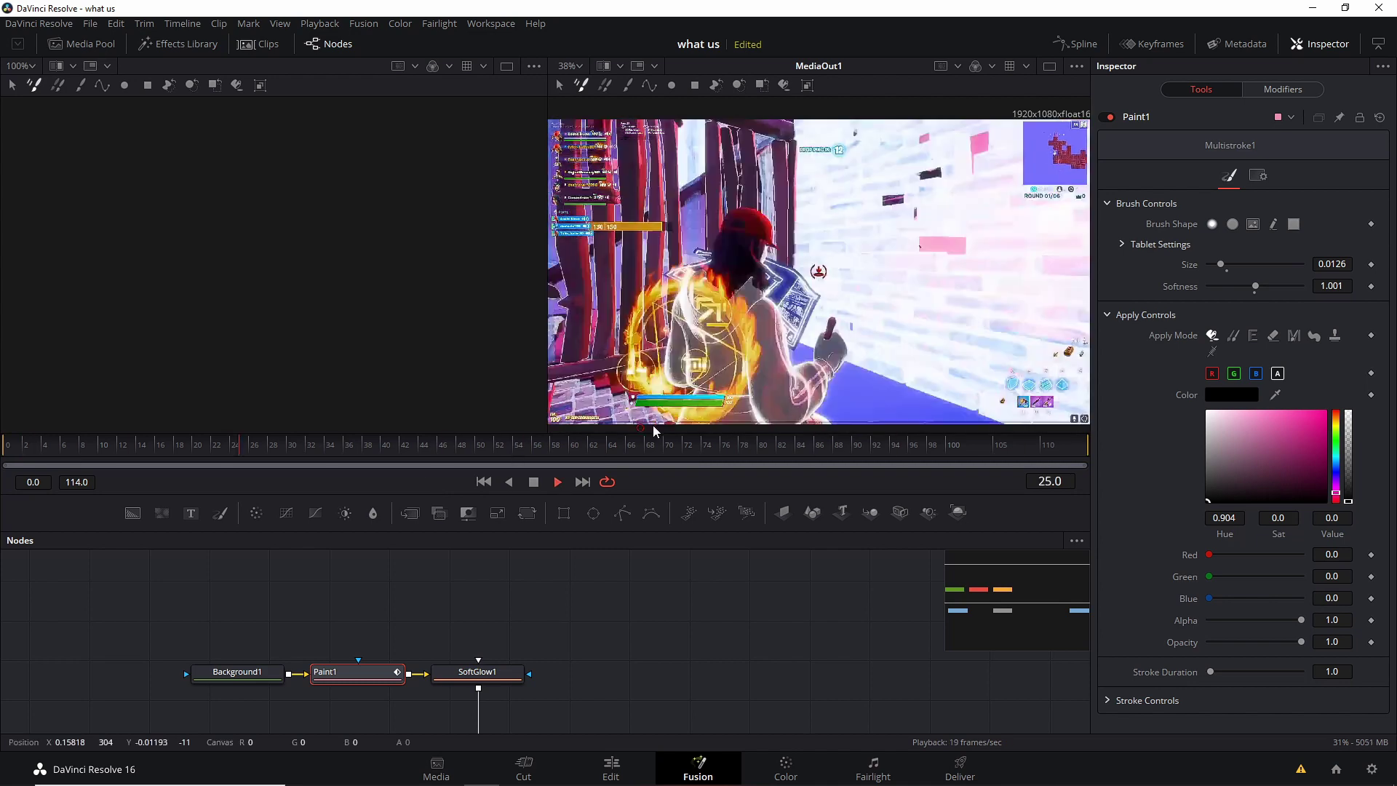